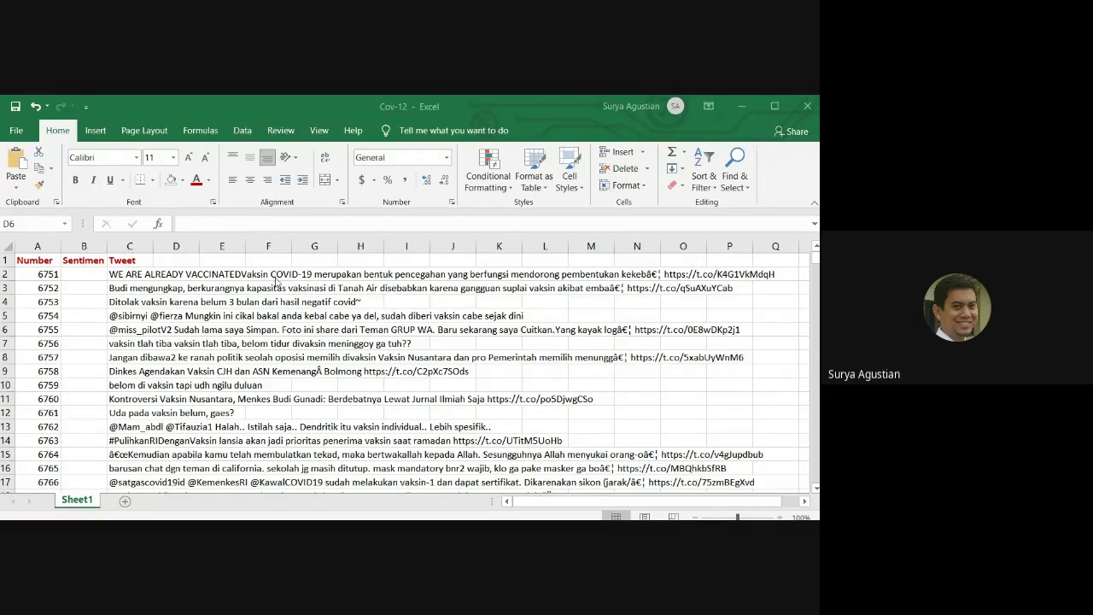
- Look through the numbered tweet list down to its last record and return to the first rows
{"action": "scroll", "coordinate": [273, 333], "scroll_direction": "down", "scroll_amount": 1}
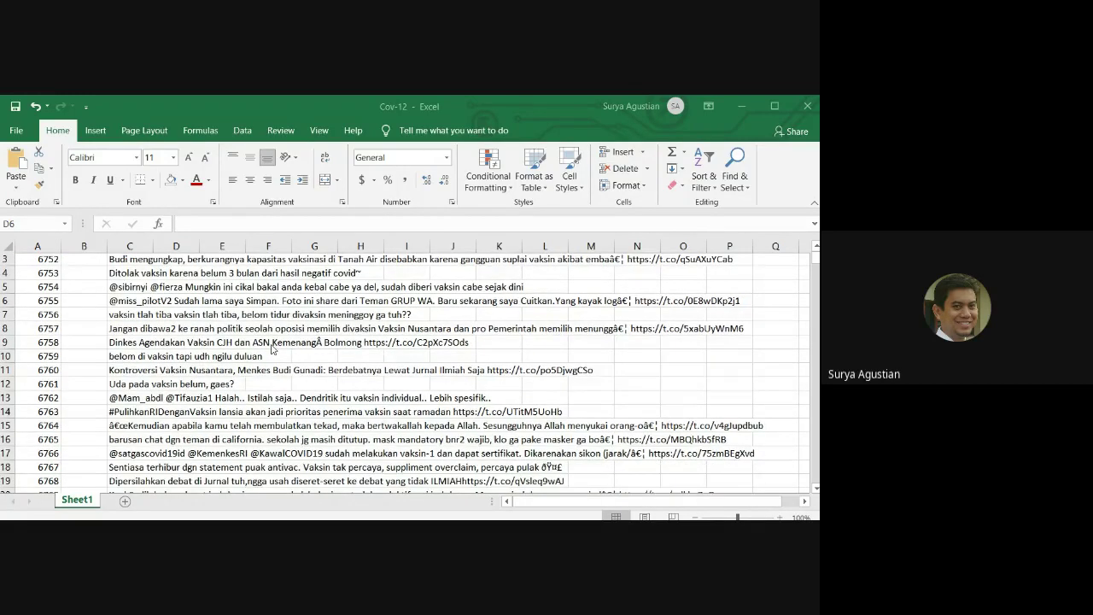
{"action": "scroll", "coordinate": [274, 348], "scroll_direction": "down", "scroll_amount": 3}
{"action": "scroll", "coordinate": [273, 351], "scroll_direction": "up", "scroll_amount": 4}
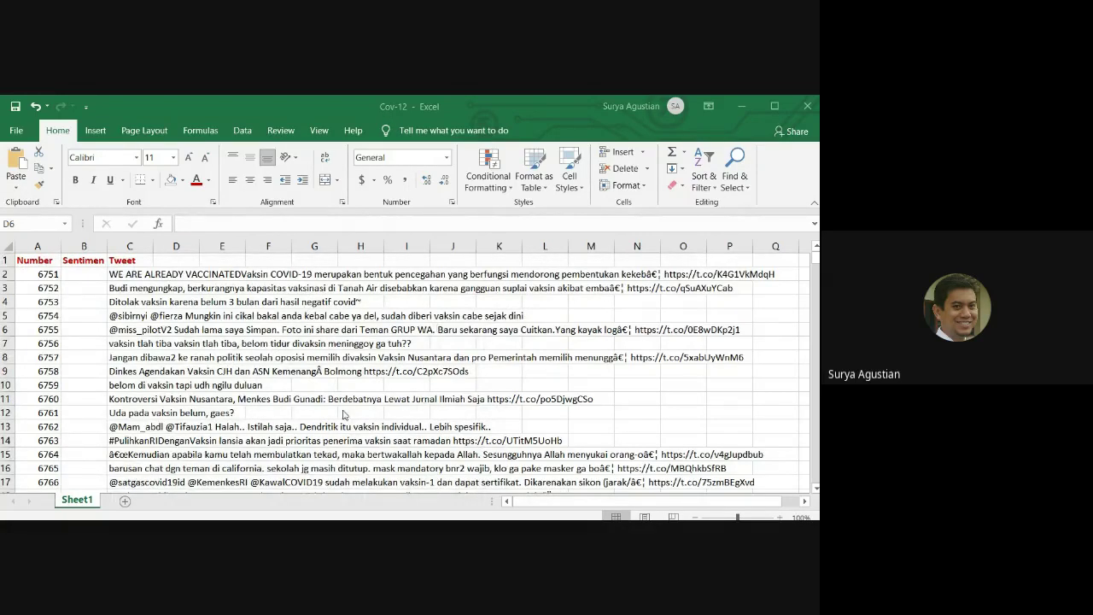
{"action": "scroll", "coordinate": [343, 415], "scroll_direction": "down", "scroll_amount": 16}
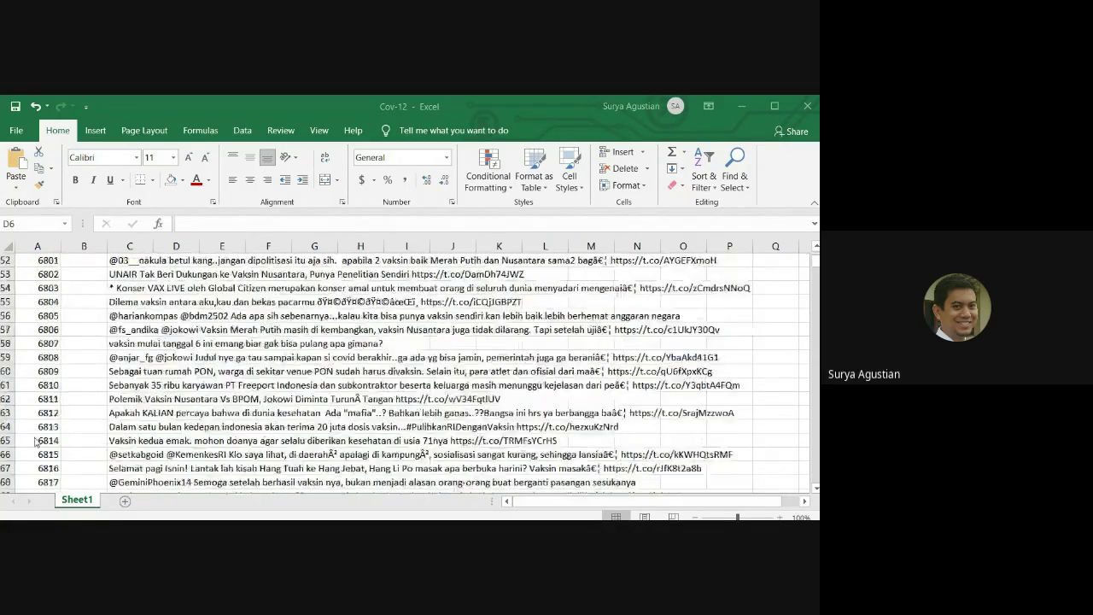
{"action": "scroll", "coordinate": [64, 399], "scroll_direction": "up", "scroll_amount": 16}
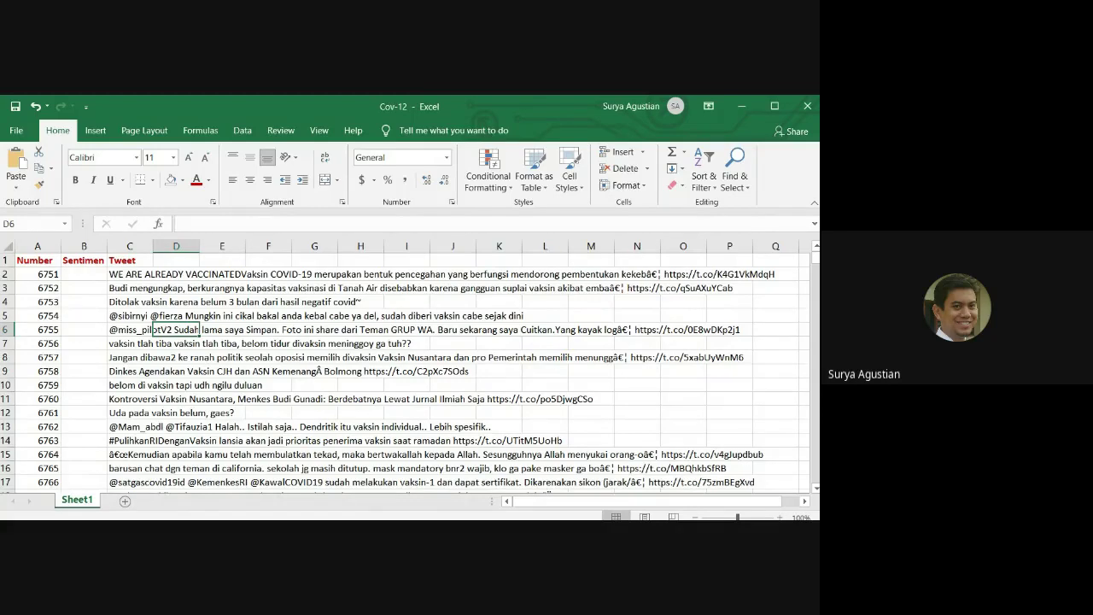
{"action": "left_click", "coordinate": [43, 287]}
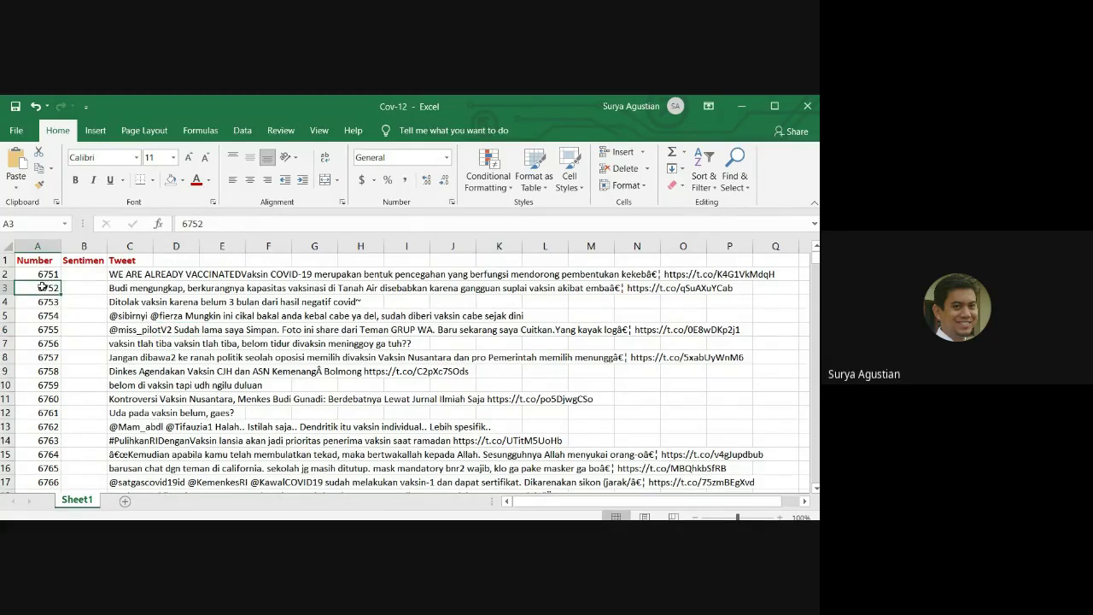
{"action": "key", "text": "ctrl+Down"}
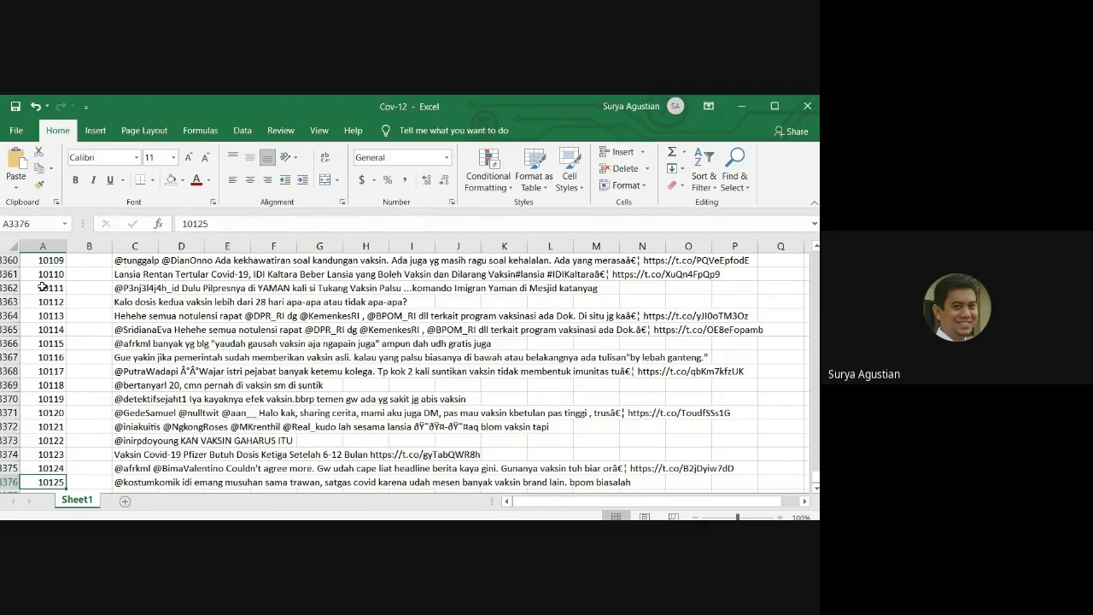
{"action": "key", "text": "Down"}
{"action": "key", "text": "Up"}
{"action": "key", "text": "Up"}
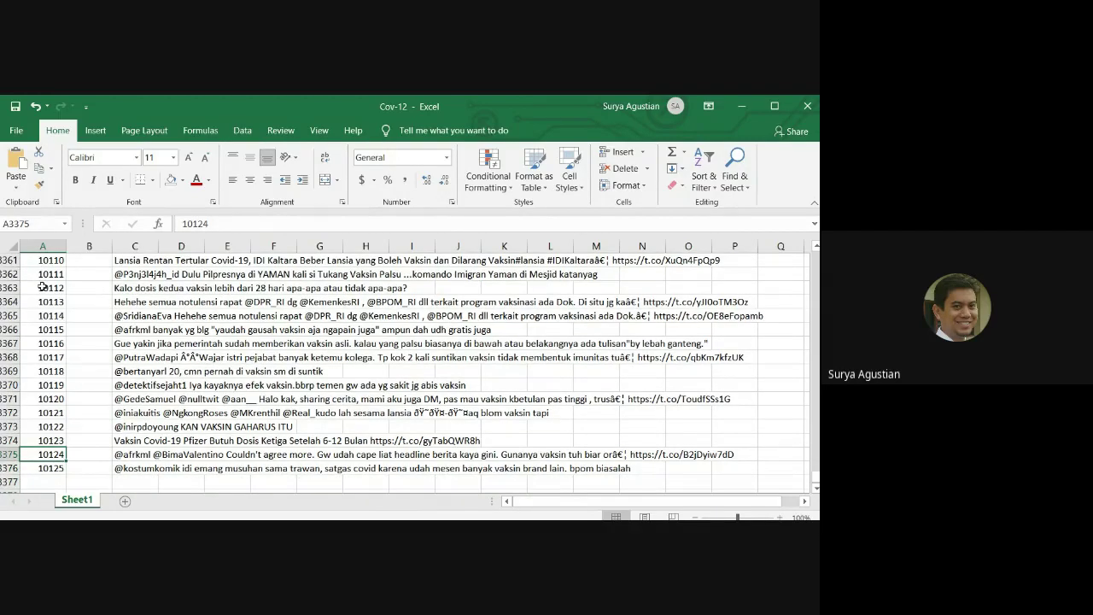
{"action": "scroll", "coordinate": [329, 364], "scroll_direction": "up", "scroll_amount": 4}
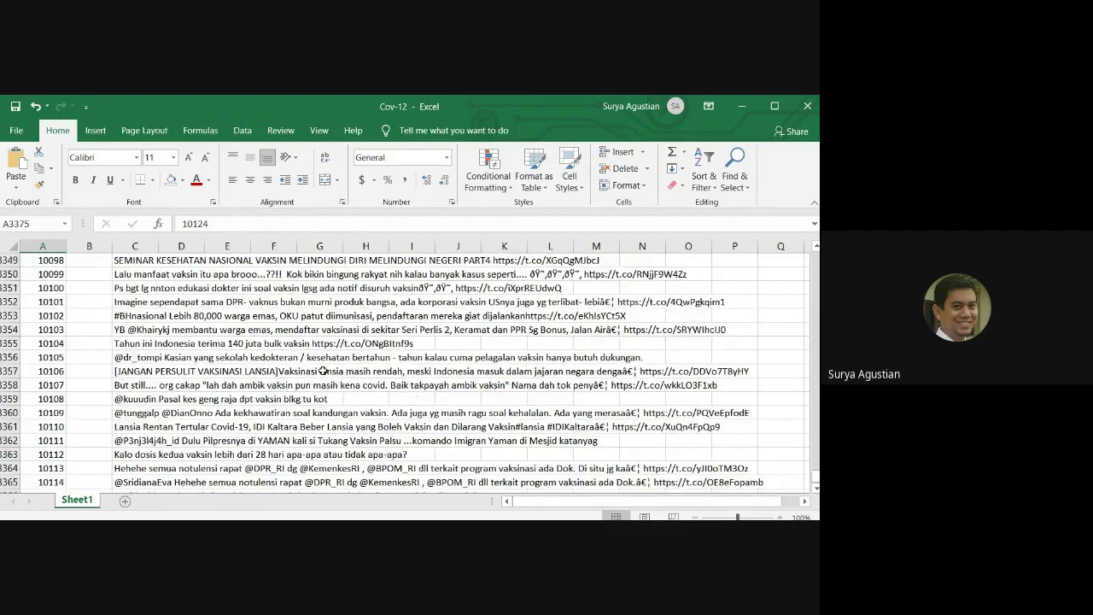
{"action": "scroll", "coordinate": [323, 371], "scroll_direction": "up", "scroll_amount": 13}
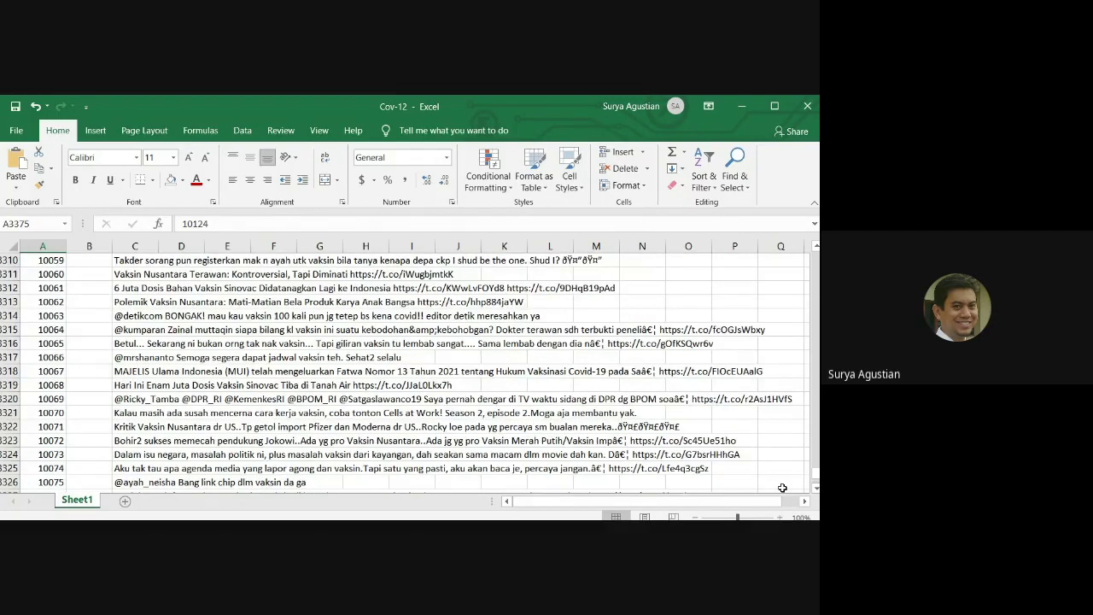
{"action": "scroll", "coordinate": [783, 488], "scroll_direction": "up", "scroll_amount": 20}
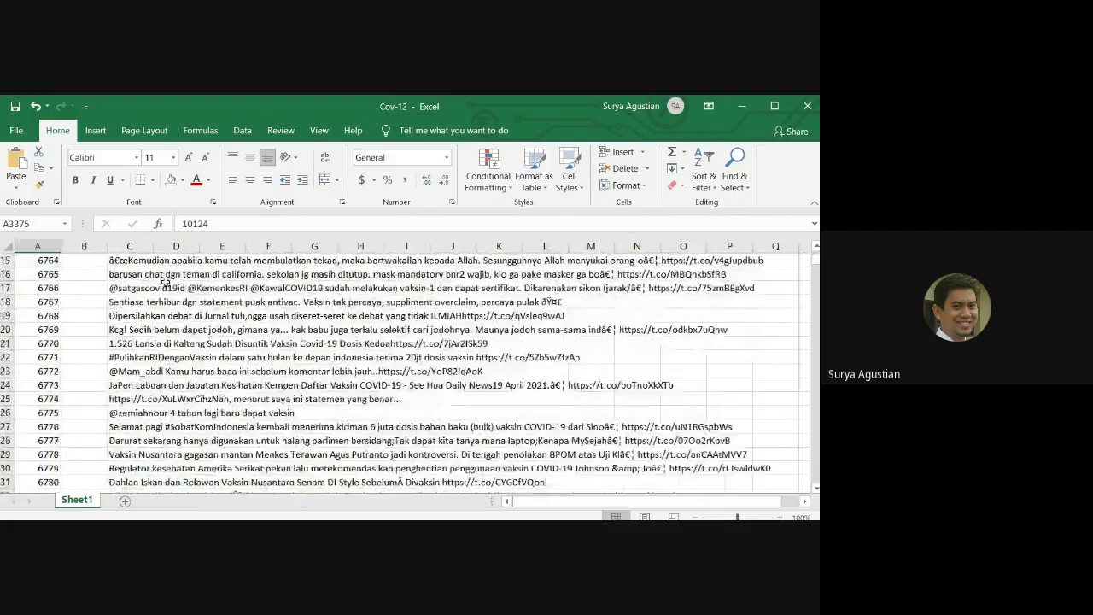
{"action": "scroll", "coordinate": [166, 282], "scroll_direction": "up", "scroll_amount": 5}
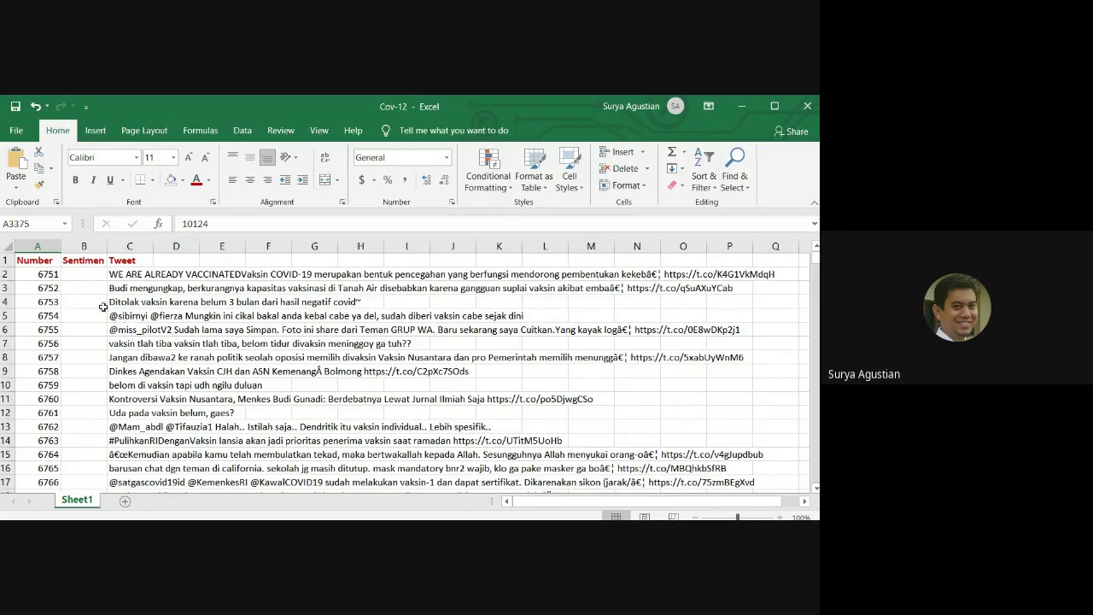
- Enter the sentiment codes 2, 3, 1, 2, 1, 1, 3 and 2 for tweets 6751 to 6758 in the Sentimen column
{"action": "left_click", "coordinate": [96, 276]}
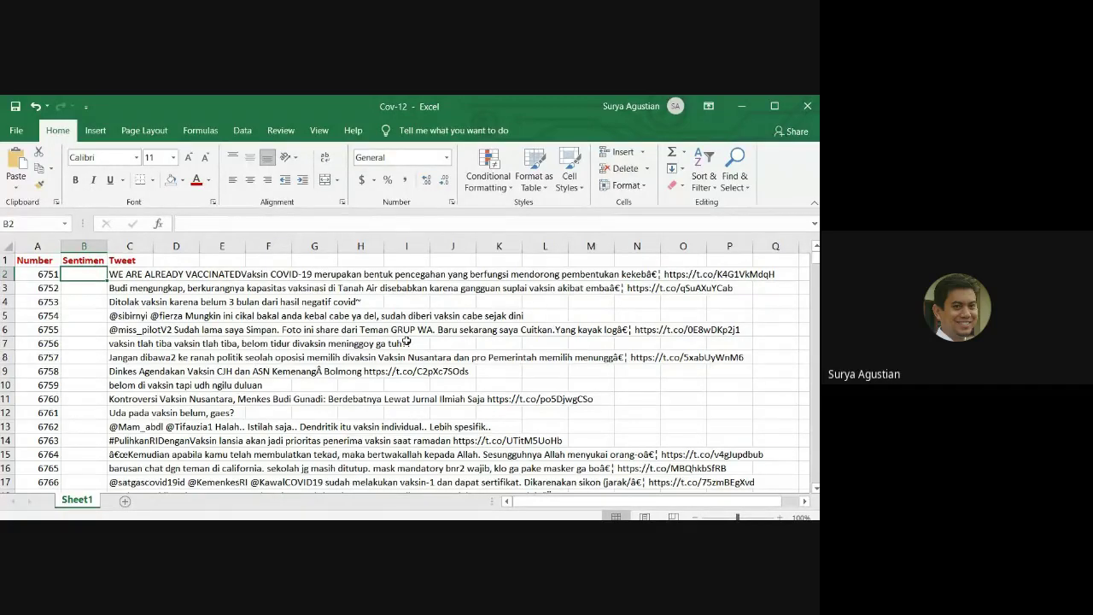
{"action": "type", "text": "2"}
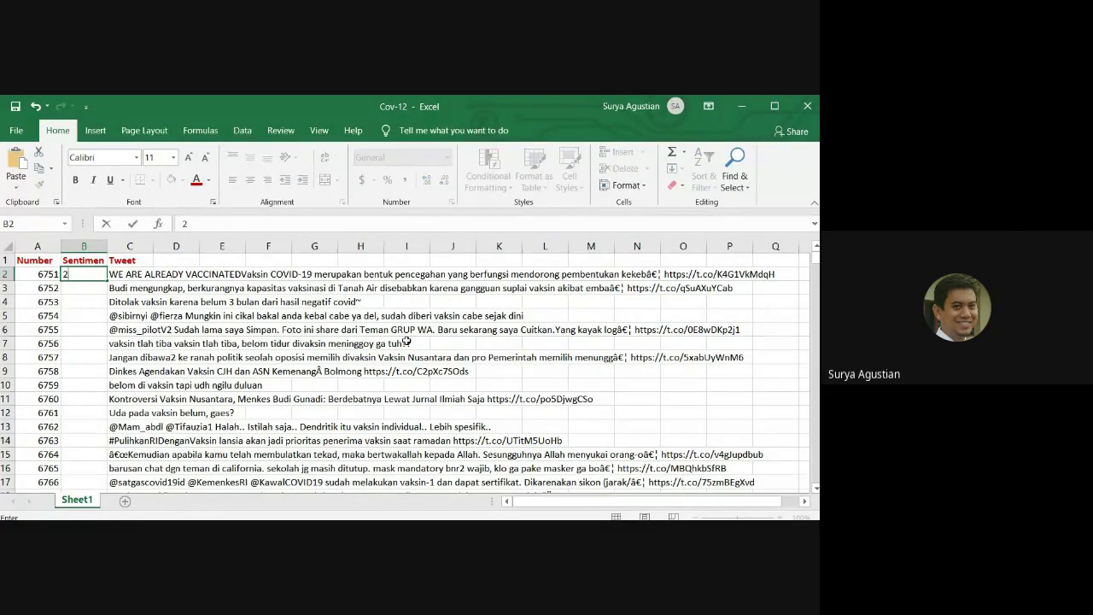
{"action": "key", "text": "Return"}
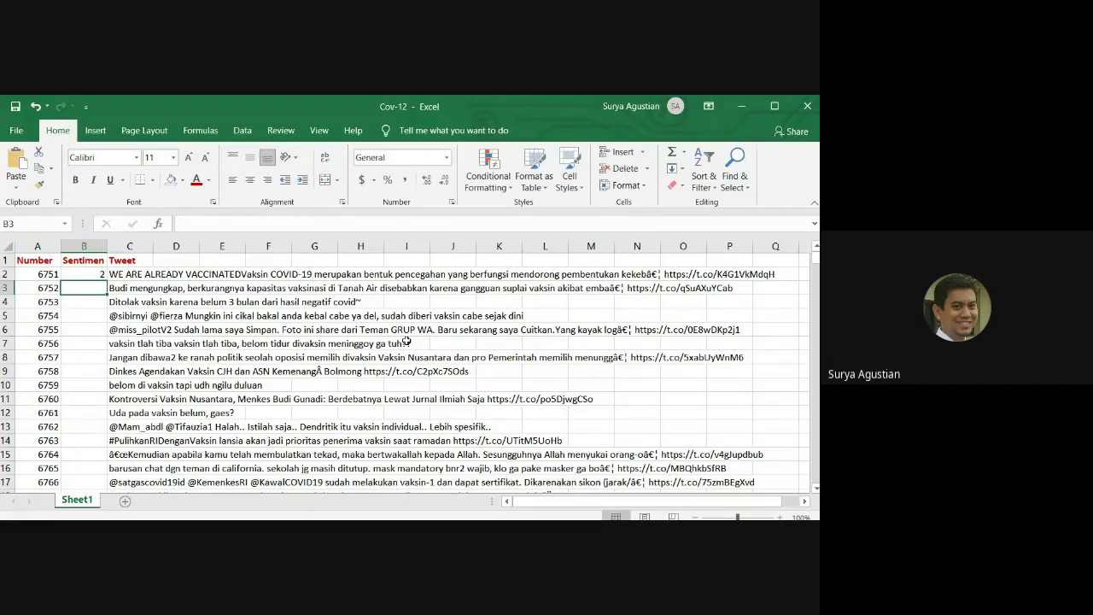
{"action": "type", "text": "3"}
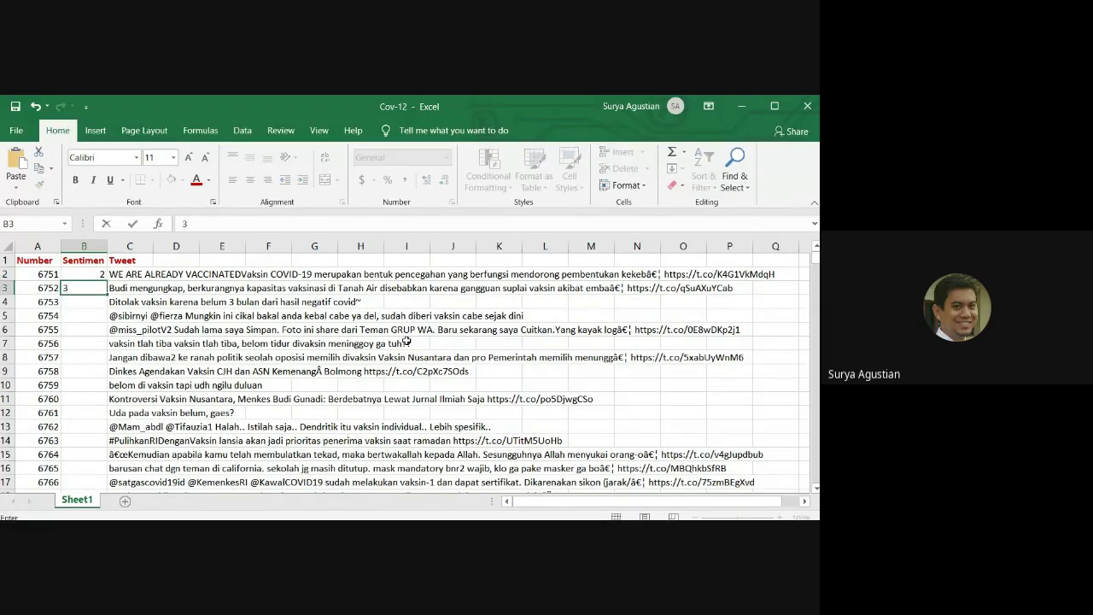
{"action": "key", "text": "Return"}
{"action": "type", "text": "1"}
{"action": "key", "text": "Return"}
{"action": "type", "text": "2"}
{"action": "key", "text": "Return"}
{"action": "type", "text": "1"}
{"action": "key", "text": "Return"}
{"action": "type", "text": "1"}
{"action": "key", "text": "Return"}
{"action": "type", "text": "3"}
{"action": "key", "text": "Return"}
{"action": "type", "text": "2"}
{"action": "key", "text": "Return"}
- Clear the contents of the sentiment cells B2 to B9
{"action": "key", "text": "Up"}
{"action": "key", "text": "Up"}
{"action": "key", "text": "Up"}
{"action": "key", "text": "Up"}
{"action": "key", "text": "Up"}
{"action": "key", "text": "Up"}
{"action": "key", "text": "Up"}
{"action": "key", "text": "Up"}
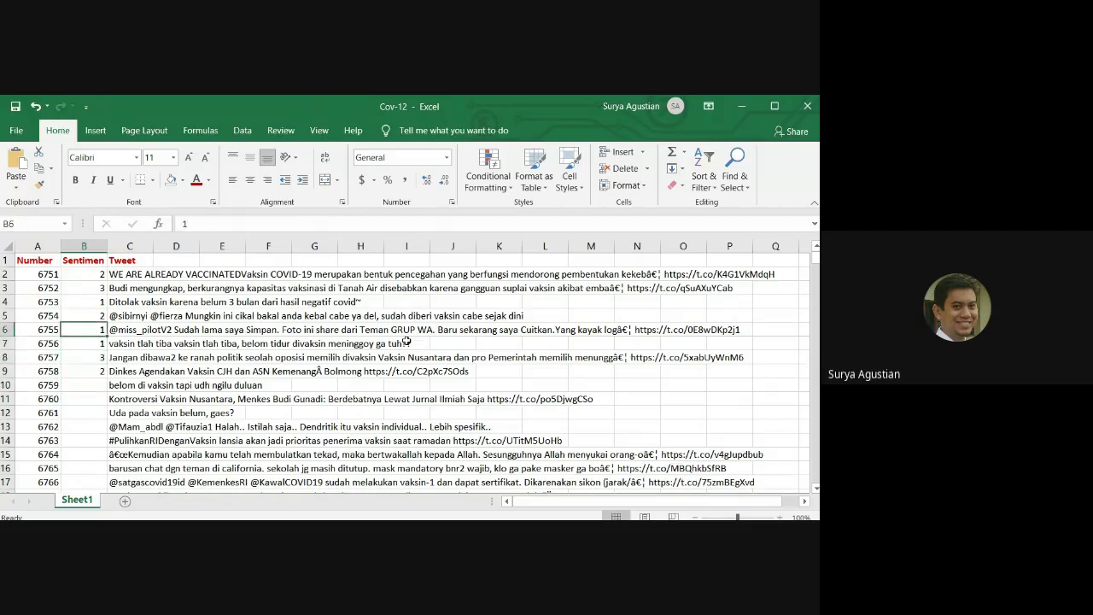
{"action": "key", "text": "shift+Down"}
{"action": "key", "text": "shift+Down"}
{"action": "key", "text": "shift+Down"}
{"action": "key", "text": "shift+Down"}
{"action": "key", "text": "shift+Down"}
{"action": "key", "text": "shift+Down"}
{"action": "key", "text": "shift+Down"}
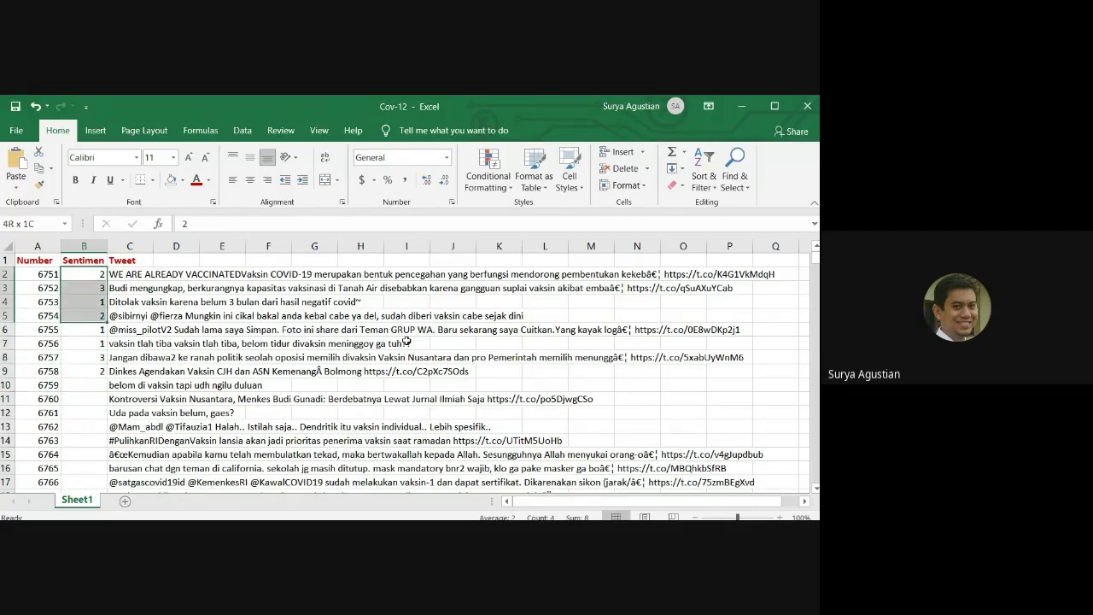
{"action": "right_click", "coordinate": [88, 351]}
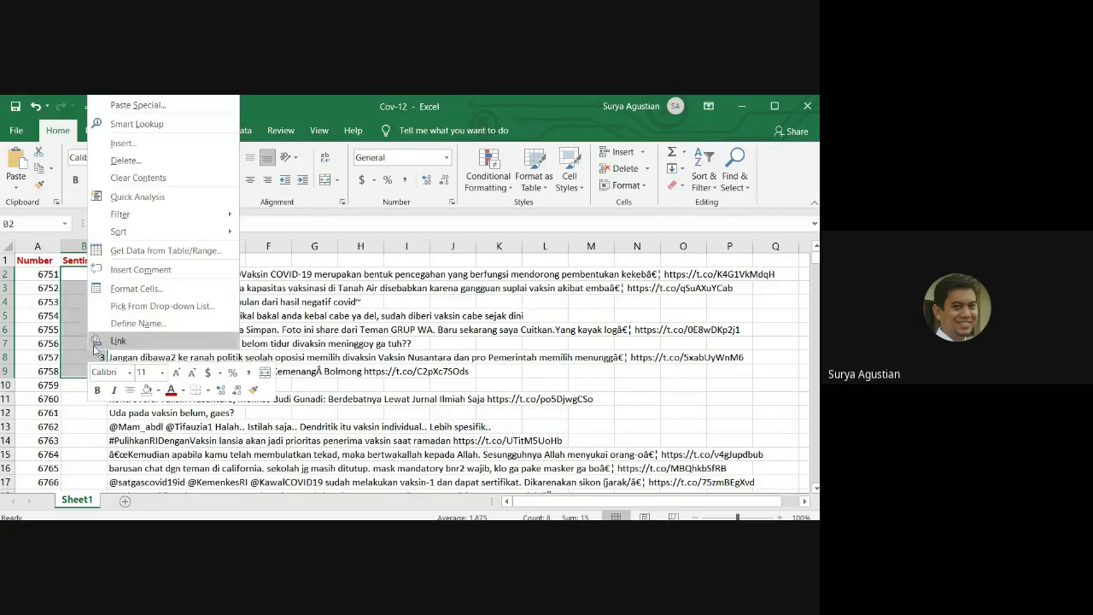
{"action": "left_click", "coordinate": [199, 177]}
{"action": "left_click", "coordinate": [203, 314]}
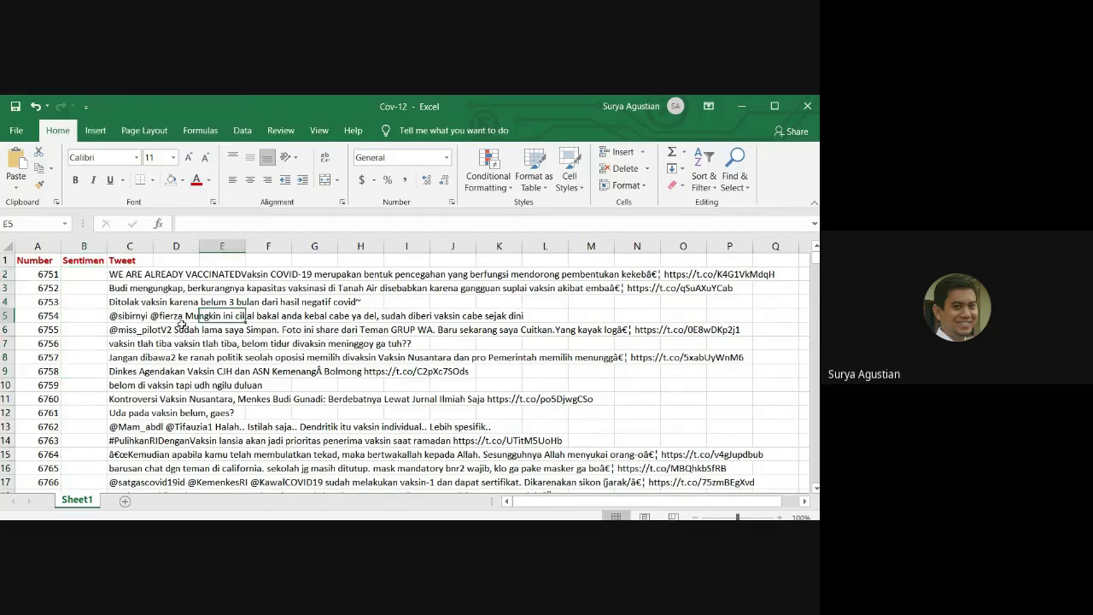
{"action": "left_click", "coordinate": [87, 273]}
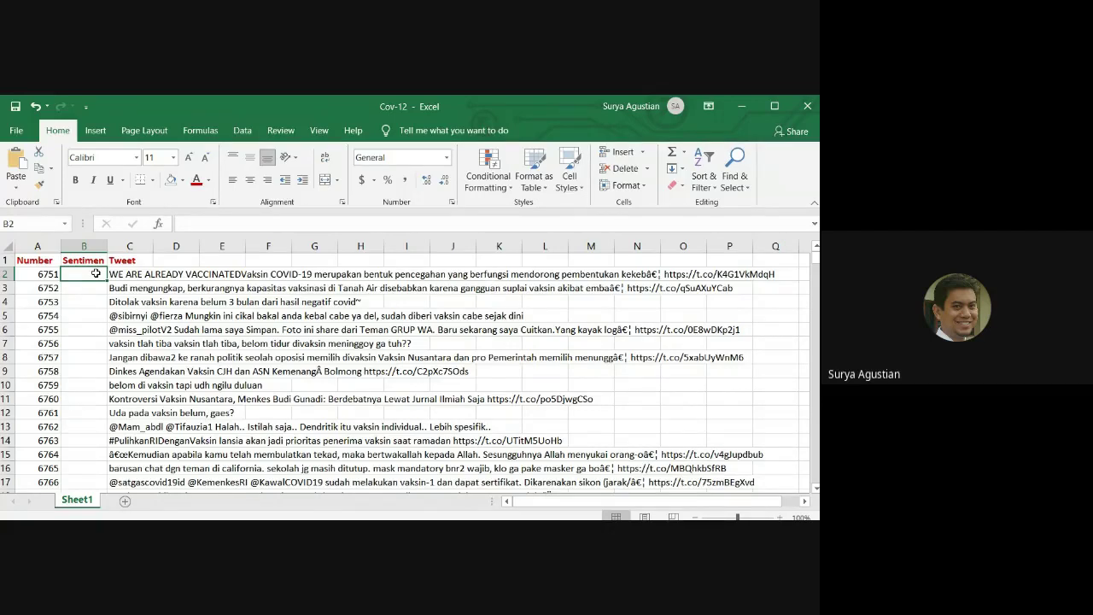
{"action": "type", "text": "123"}
{"action": "key", "text": "BackSpace"}
{"action": "key", "text": "BackSpace"}
{"action": "key", "text": "BackSpace"}
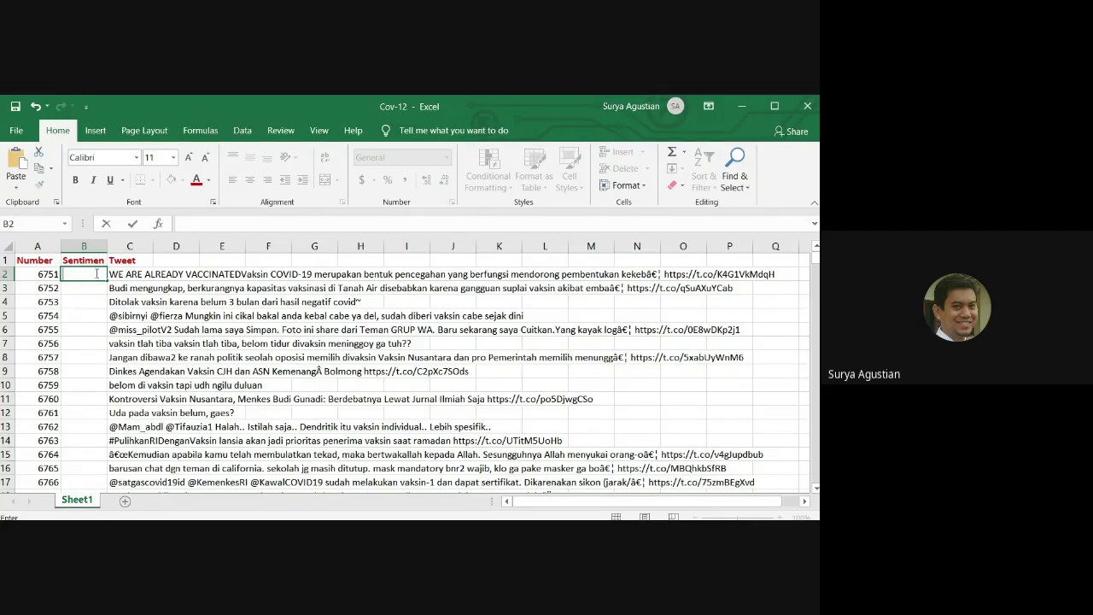
{"action": "key", "text": "Return"}
{"action": "key", "text": "Down"}
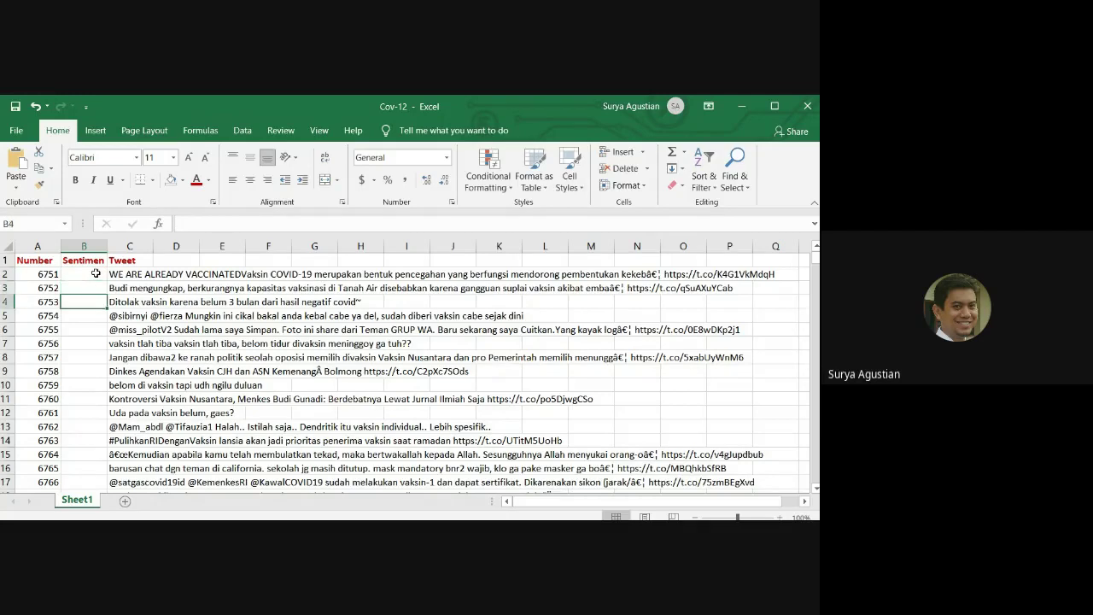
{"action": "left_click", "coordinate": [96, 274]}
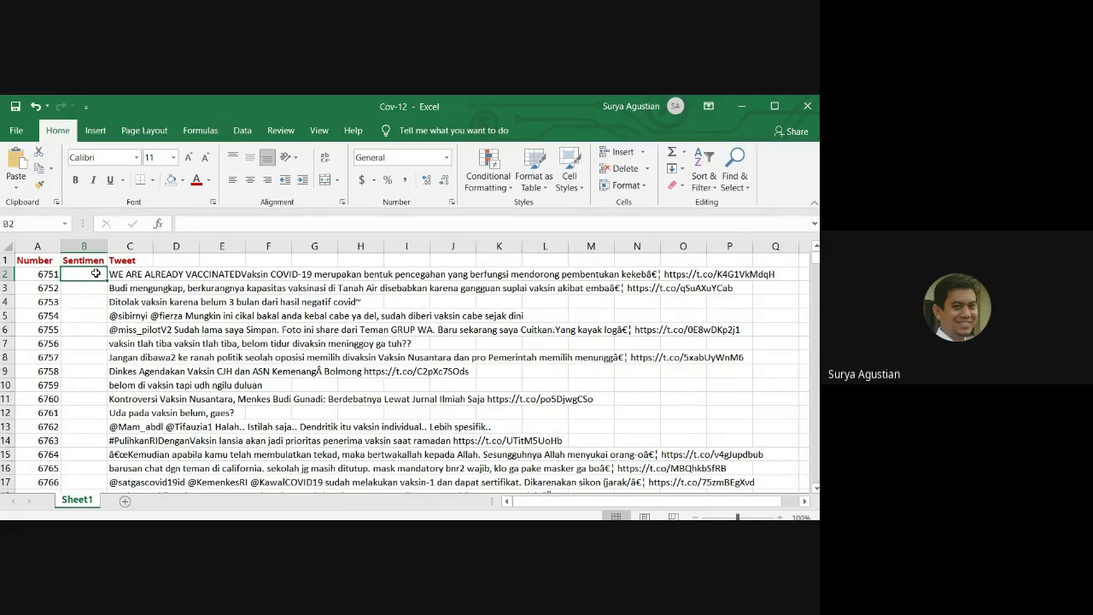
{"action": "double_click", "coordinate": [96, 274]}
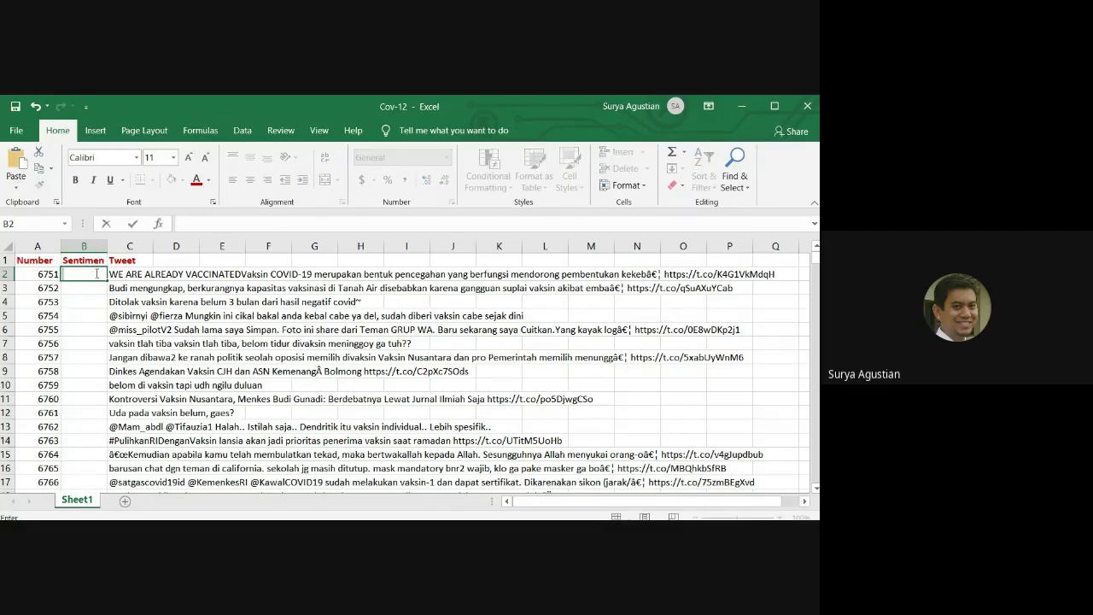
{"action": "key", "text": "Escape"}
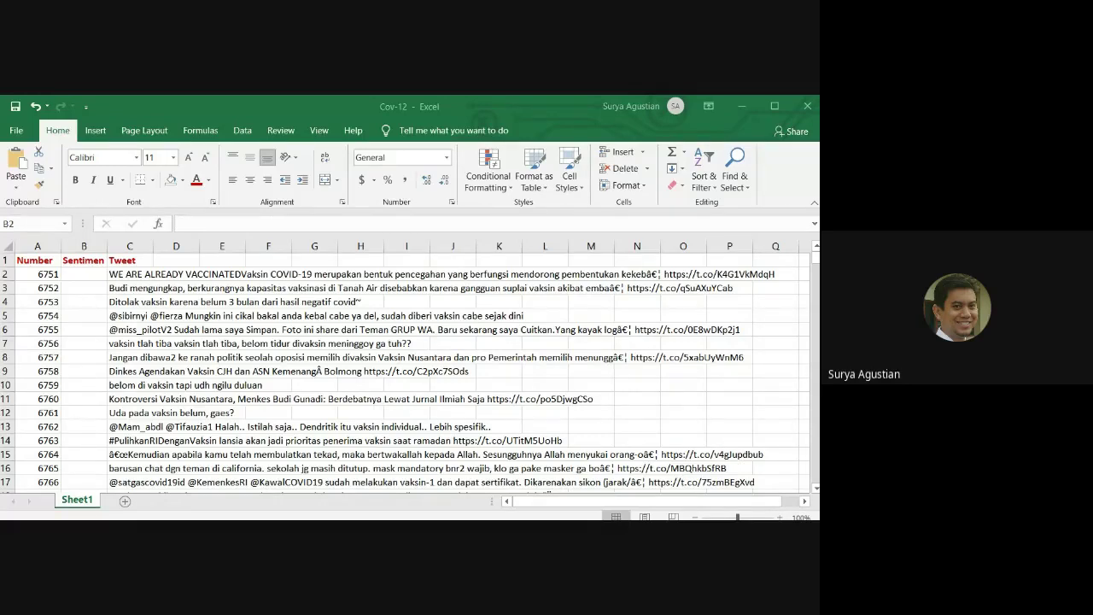
{"action": "left_click", "coordinate": [61, 269]}
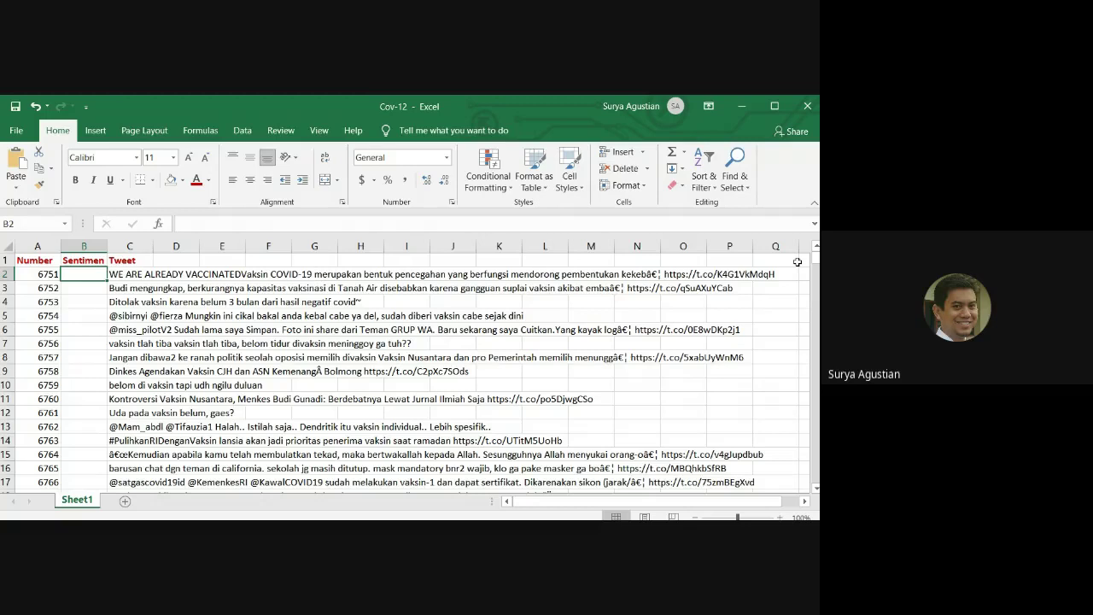
{"action": "key", "text": "Right"}
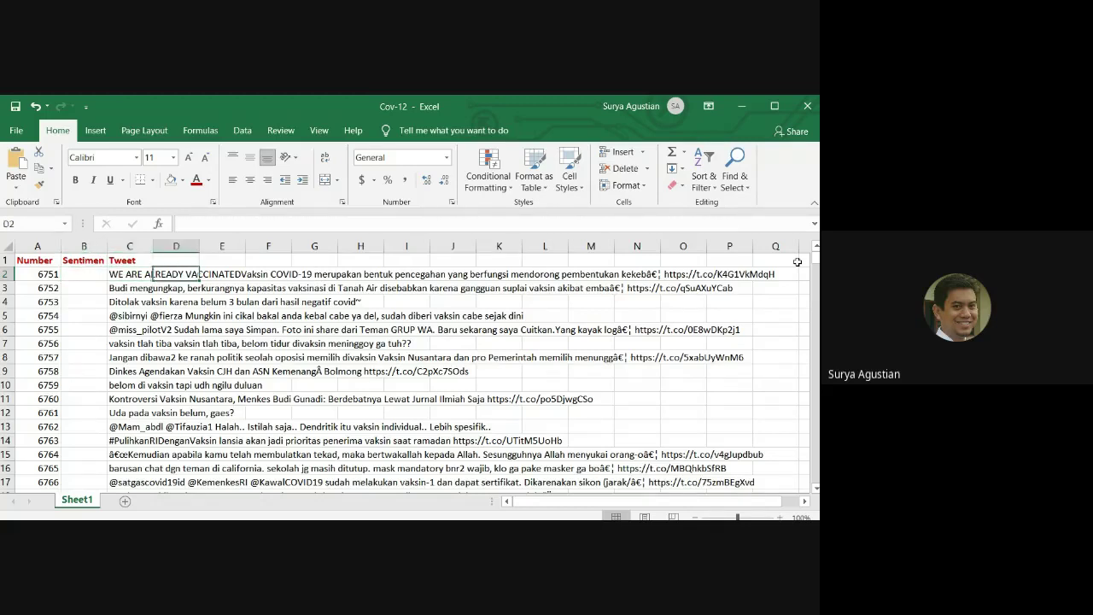
{"action": "key", "text": "Right"}
{"action": "key", "text": "Right"}
{"action": "key", "text": "Right"}
{"action": "key", "text": "Right"}
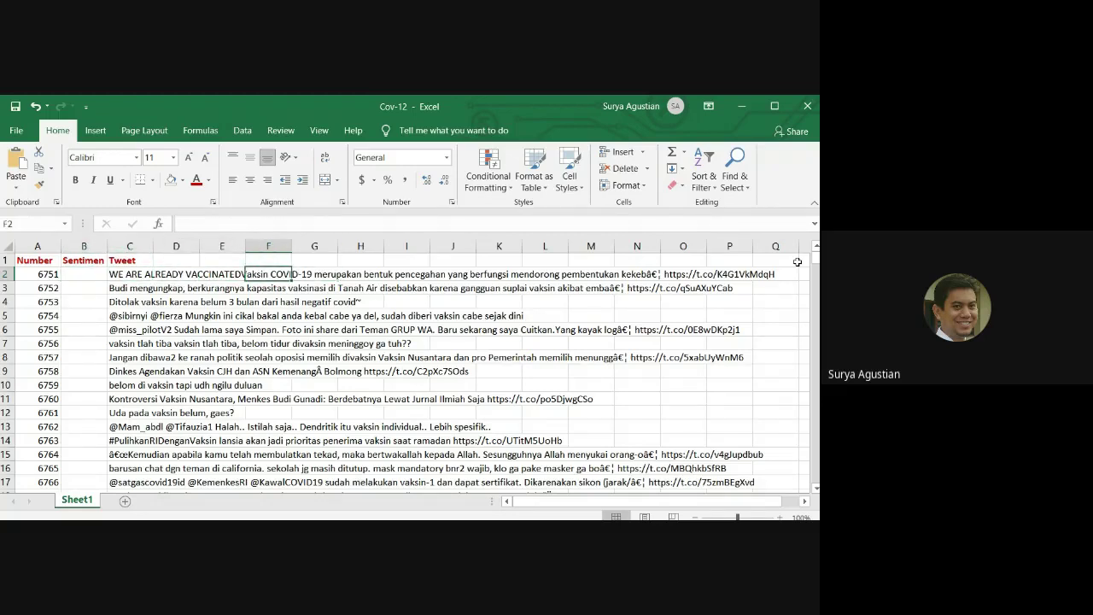
{"action": "key", "text": "Home"}
{"action": "key", "text": "Right"}
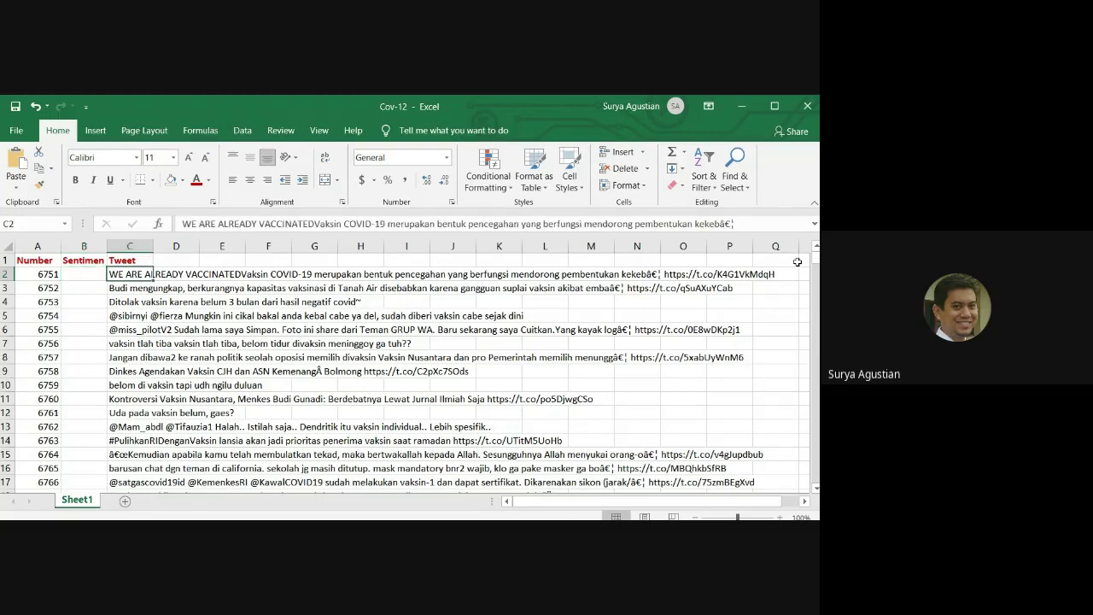
{"action": "key", "text": "Right"}
{"action": "key", "text": "Right"}
{"action": "key", "text": "Right"}
{"action": "key", "text": "Right"}
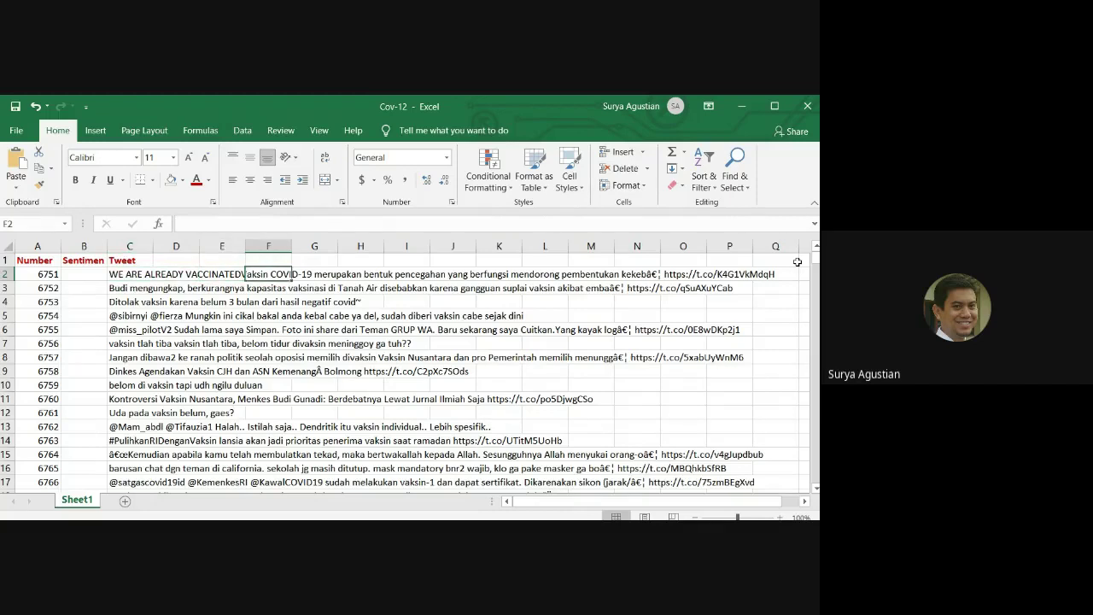
{"action": "key", "text": "Left"}
{"action": "key", "text": "Left"}
{"action": "key", "text": "Left"}
{"action": "key", "text": "Left"}
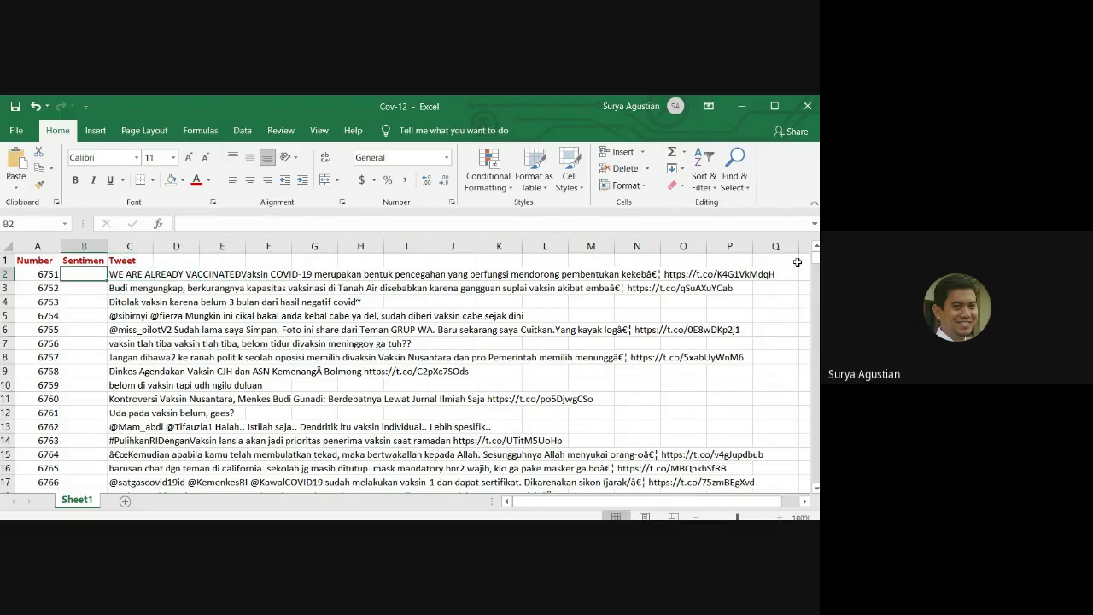
{"action": "key", "text": "Down"}
{"action": "key", "text": "Down"}
{"action": "key", "text": "Right"}
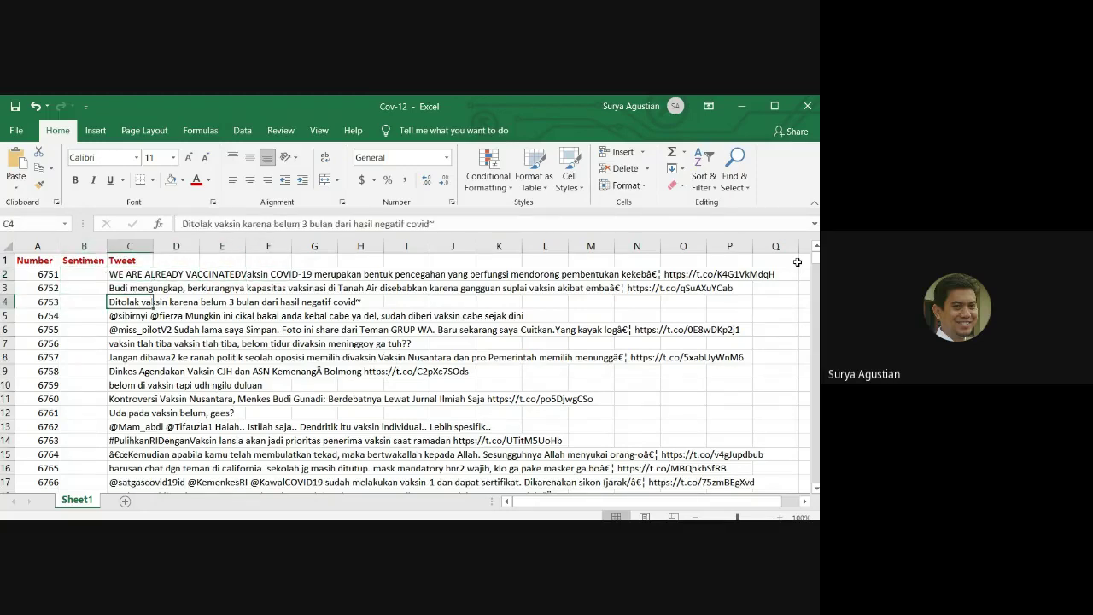
{"action": "key", "text": "Down"}
{"action": "key", "text": "Down"}
{"action": "key", "text": "Right"}
{"action": "key", "text": "Left"}
{"action": "key", "text": "Down"}
{"action": "key", "text": "Left"}
{"action": "key", "text": "Down"}
{"action": "key", "text": "Down"}
{"action": "key", "text": "Right"}
{"action": "key", "text": "Left"}
{"action": "key", "text": "Up"}
{"action": "key", "text": "Up"}
{"action": "key", "text": "Up"}
{"action": "key", "text": "Up"}
{"action": "key", "text": "Up"}
{"action": "key", "text": "Up"}
{"action": "key", "text": "Up"}
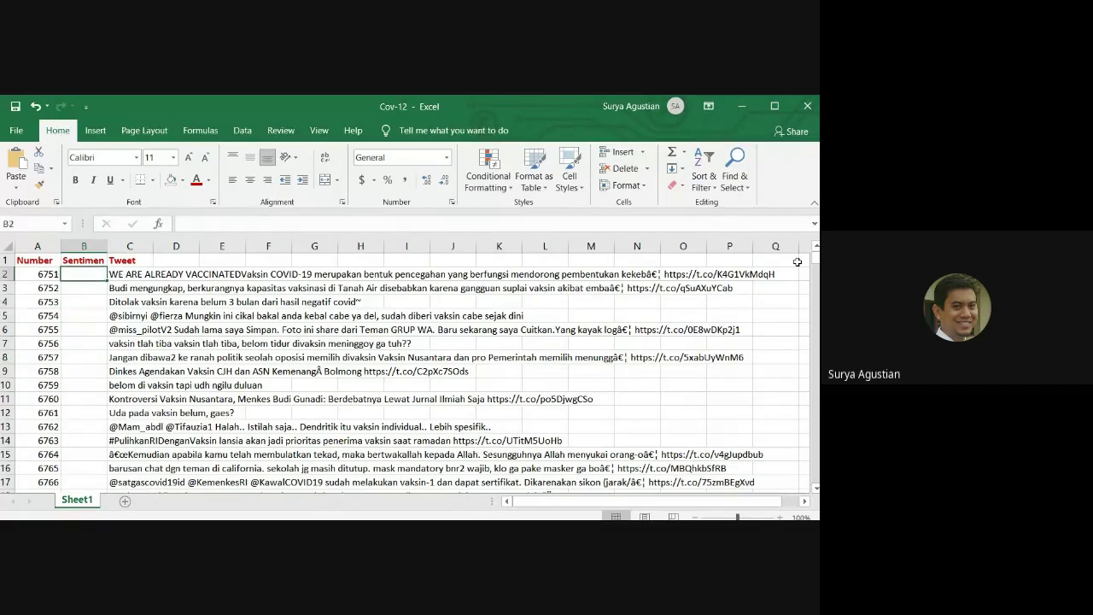
{"action": "key", "text": "Right"}
{"action": "key", "text": "Left"}
{"action": "key", "text": "Right"}
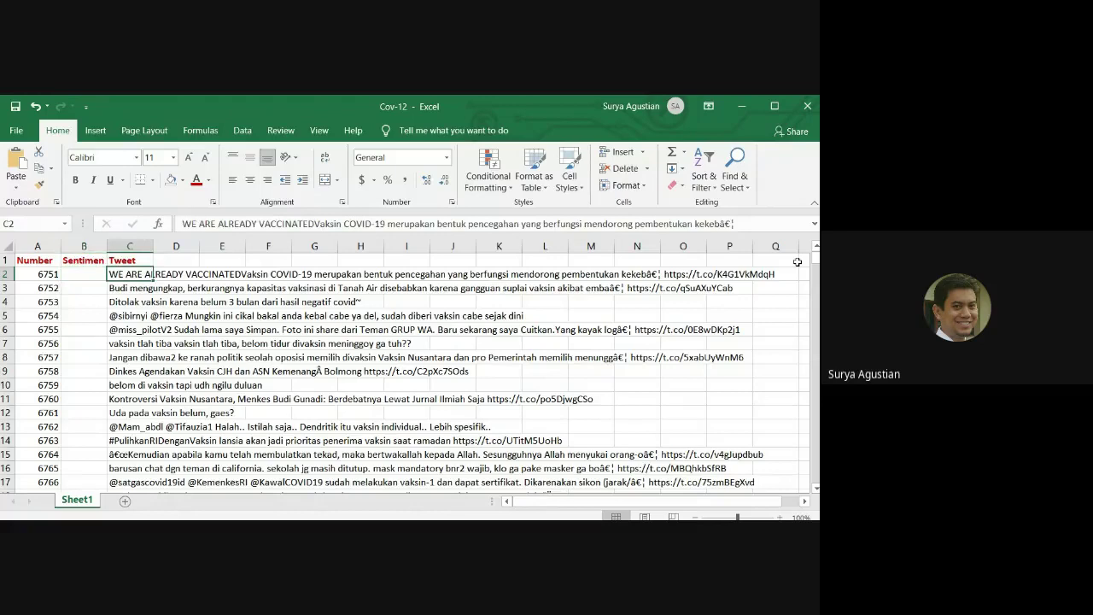
{"action": "key", "text": "Left"}
{"action": "key", "text": "Right"}
{"action": "key", "text": "Left"}
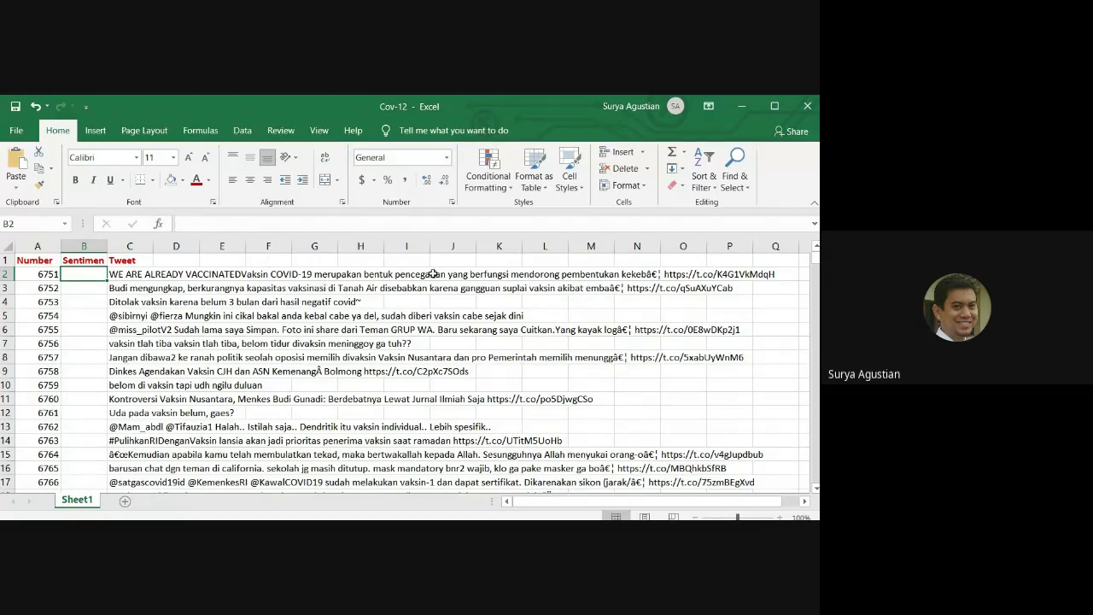
- Enter sentiment code 2 for tweets 6751 and 6752 in the Sentimen column
{"action": "left_click", "coordinate": [258, 276]}
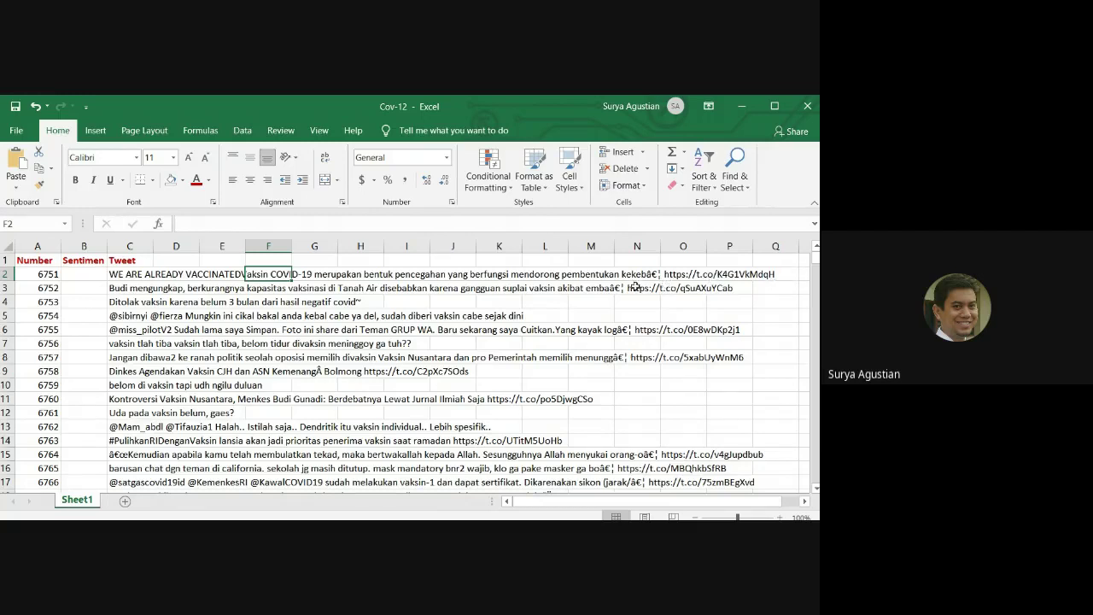
{"action": "left_click", "coordinate": [89, 276]}
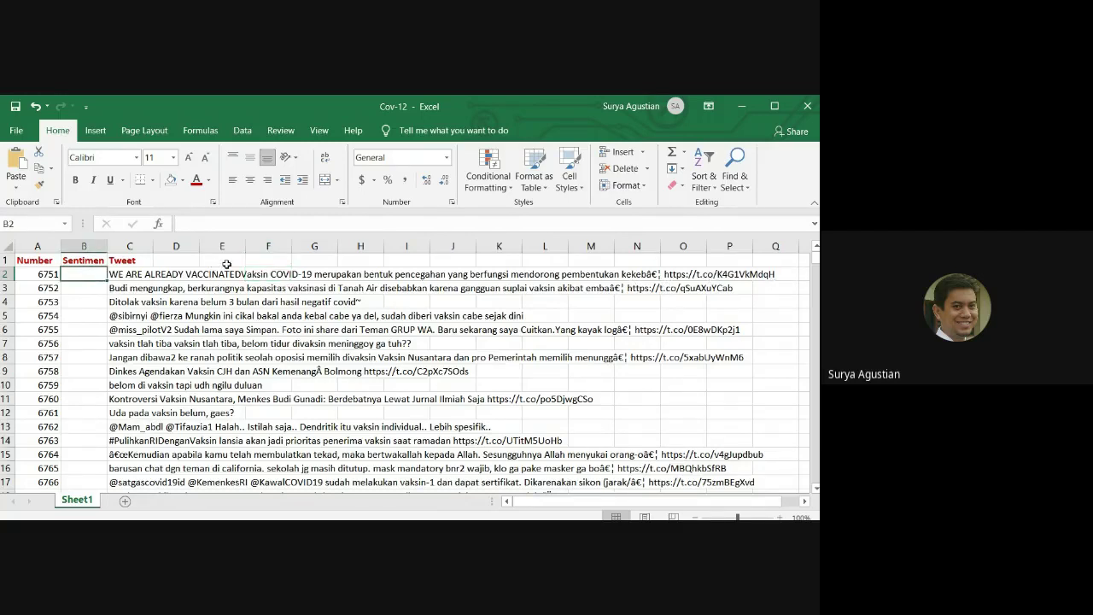
{"action": "type", "text": "2"}
{"action": "key", "text": "Return"}
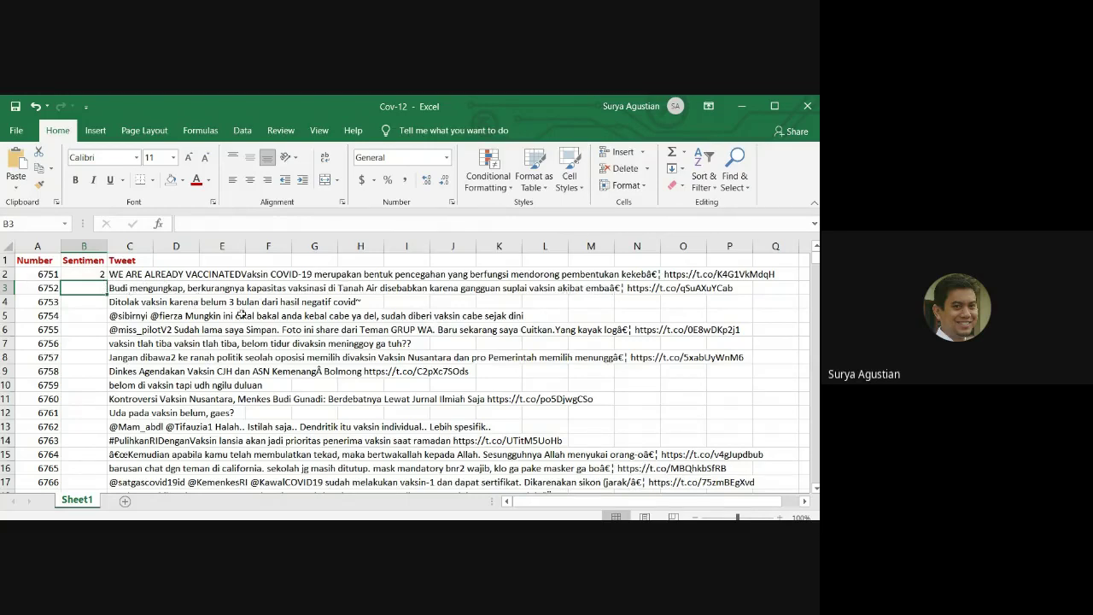
{"action": "type", "text": "2"}
{"action": "key", "text": "Return"}
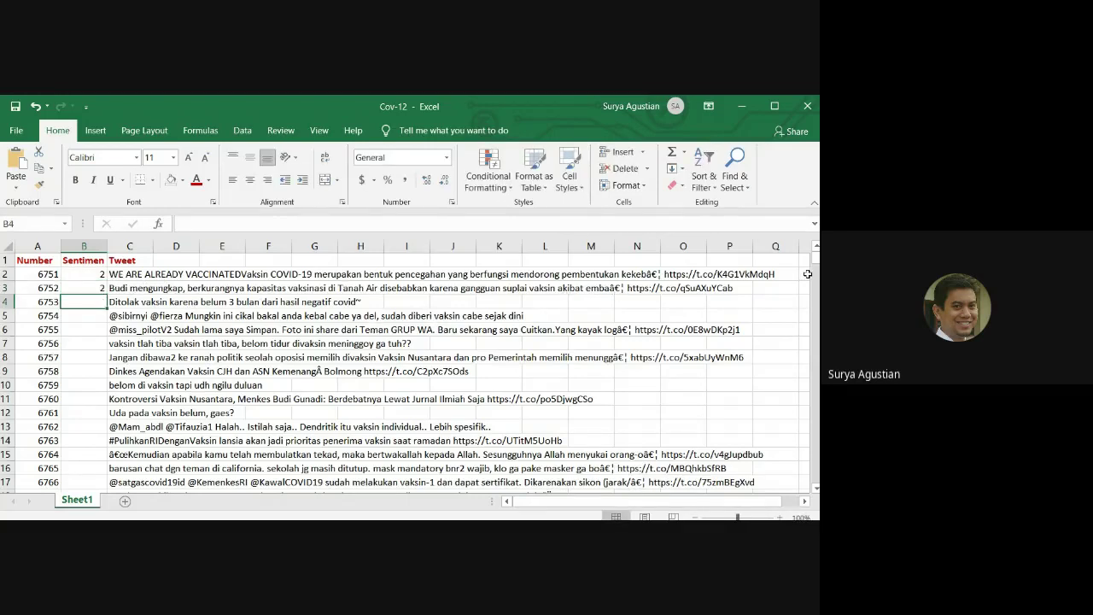
- Read along the text of tweet 6753 and enter sentiment code 2 for it in cell B4
{"action": "key", "text": "Right"}
{"action": "key", "text": "Right"}
{"action": "key", "text": "Right"}
{"action": "key", "text": "Right"}
{"action": "key", "text": "Right"}
{"action": "key", "text": "Left"}
{"action": "key", "text": "Left"}
{"action": "key", "text": "Left"}
{"action": "key", "text": "Left"}
{"action": "key", "text": "Left"}
{"action": "key", "text": "Right"}
{"action": "key", "text": "Right"}
{"action": "key", "text": "Right"}
{"action": "key", "text": "Right"}
{"action": "key", "text": "Right"}
{"action": "key", "text": "Left"}
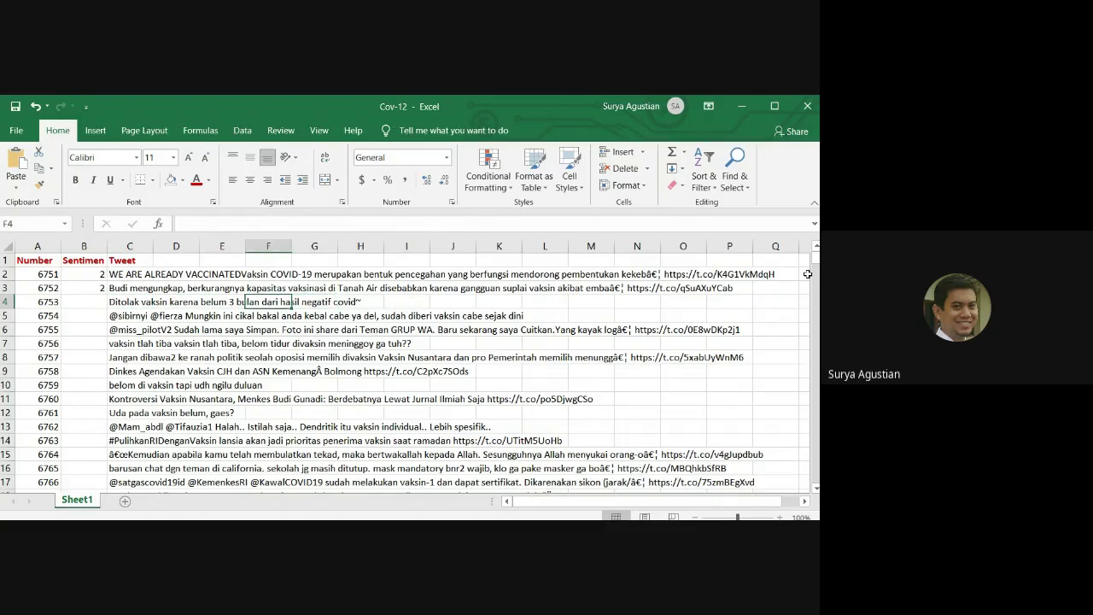
{"action": "key", "text": "Left"}
{"action": "key", "text": "Left"}
{"action": "key", "text": "Left"}
{"action": "key", "text": "Left"}
{"action": "key", "text": "Right"}
{"action": "key", "text": "Left"}
{"action": "key", "text": "Right"}
{"action": "key", "text": "Right"}
{"action": "key", "text": "Right"}
{"action": "key", "text": "Right"}
{"action": "key", "text": "Right"}
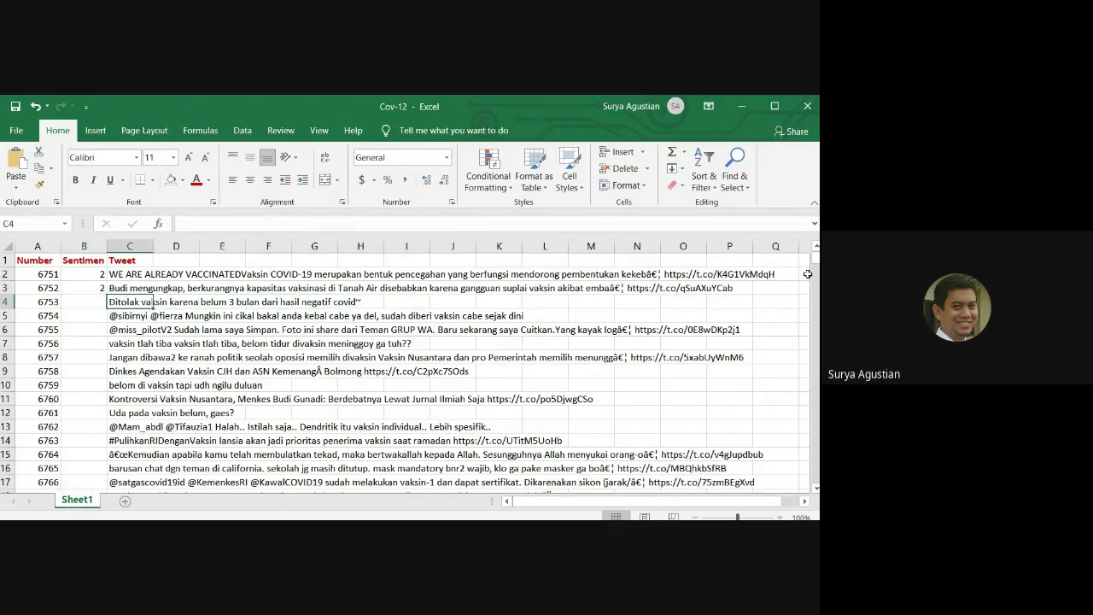
{"action": "key", "text": "Right"}
{"action": "key", "text": "Left"}
{"action": "key", "text": "Left"}
{"action": "key", "text": "Left"}
{"action": "key", "text": "Left"}
{"action": "key", "text": "Left"}
{"action": "key", "text": "Left"}
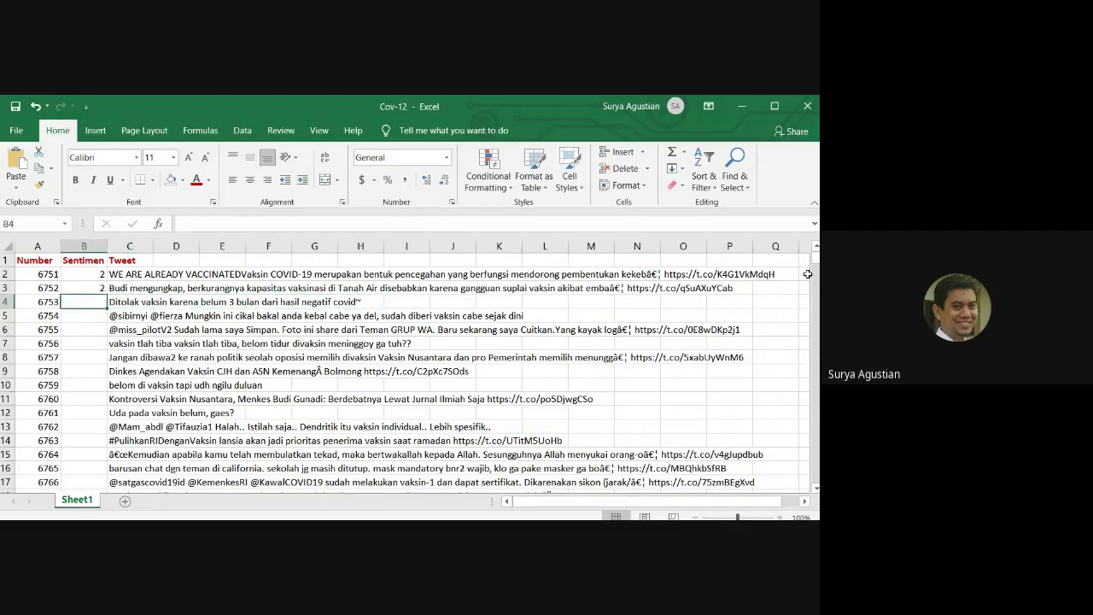
{"action": "type", "text": "2"}
{"action": "key", "text": "Return"}
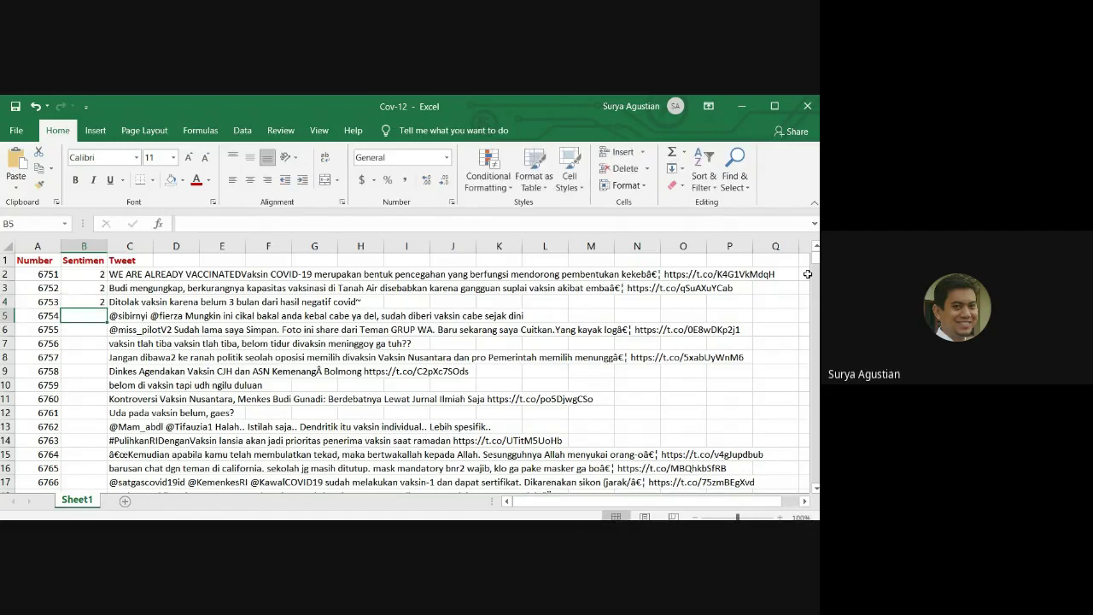
- Read along the text of tweet 6754 and enter sentiment code 2 for it in cell B5
{"action": "key", "text": "Right"}
{"action": "key", "text": "Right"}
{"action": "key", "text": "Right"}
{"action": "key", "text": "Right"}
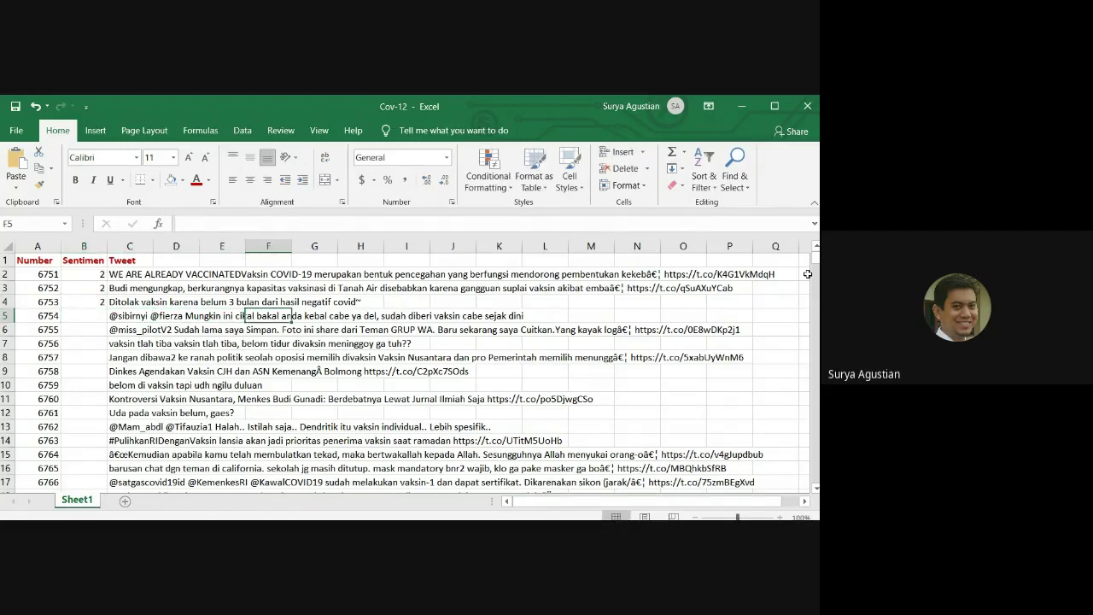
{"action": "key", "text": "Left"}
{"action": "key", "text": "Left"}
{"action": "key", "text": "Left"}
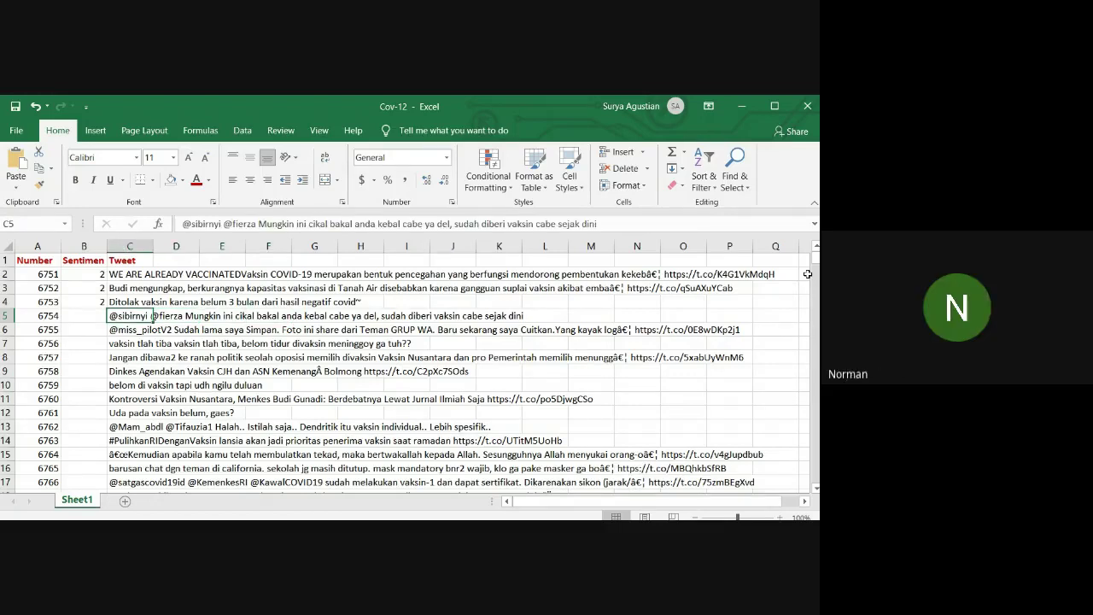
{"action": "key", "text": "Right"}
{"action": "key", "text": "Right"}
{"action": "key", "text": "Right"}
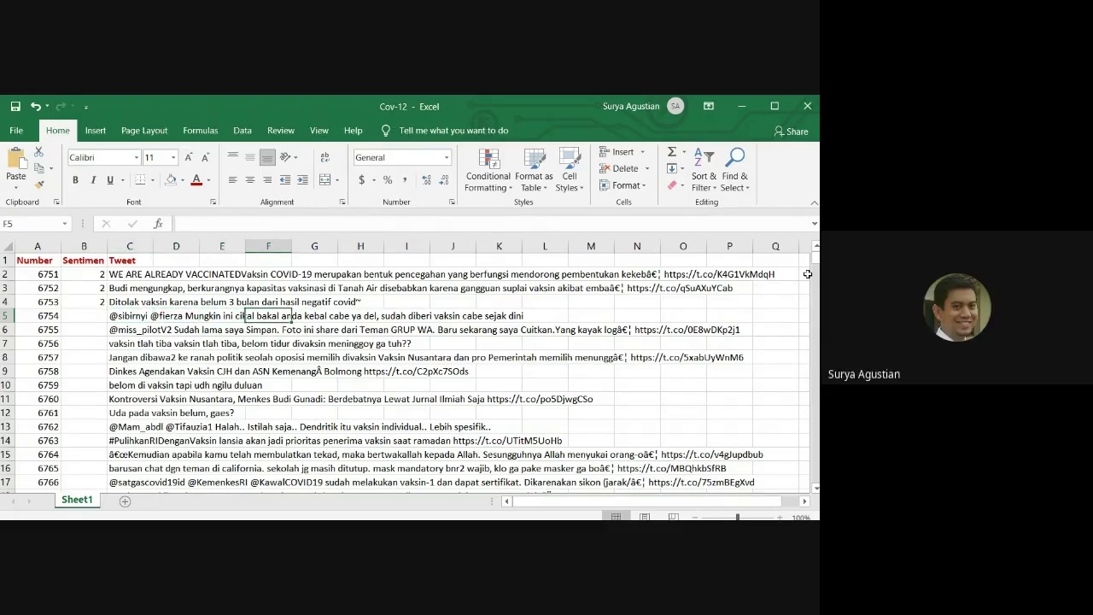
{"action": "key", "text": "Left"}
{"action": "key", "text": "Left"}
{"action": "key", "text": "Left"}
{"action": "key", "text": "Left"}
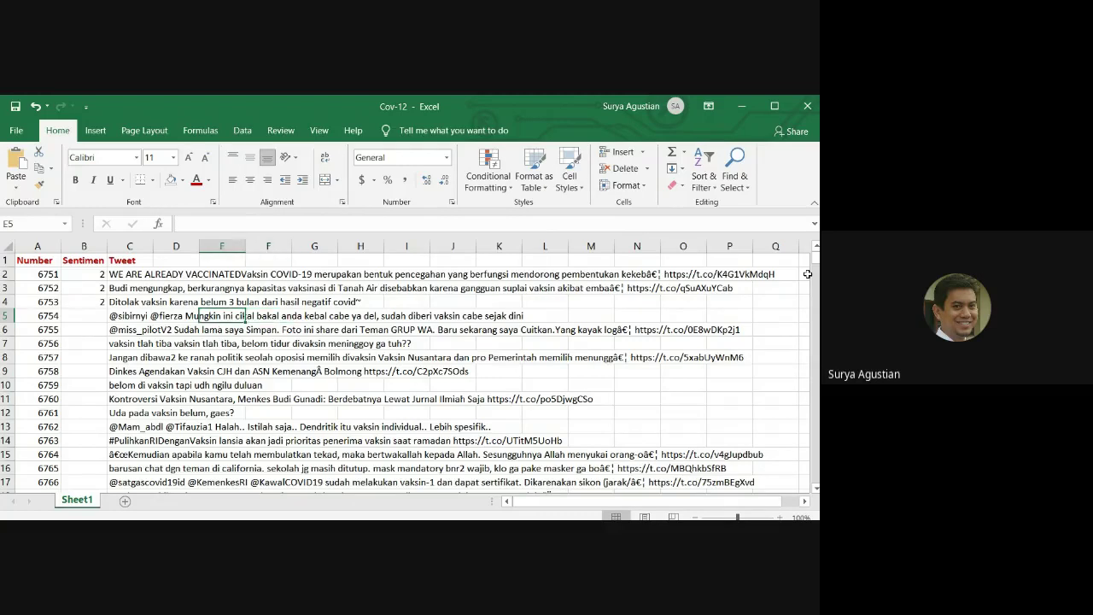
{"action": "key", "text": "Left"}
{"action": "key", "text": "Right"}
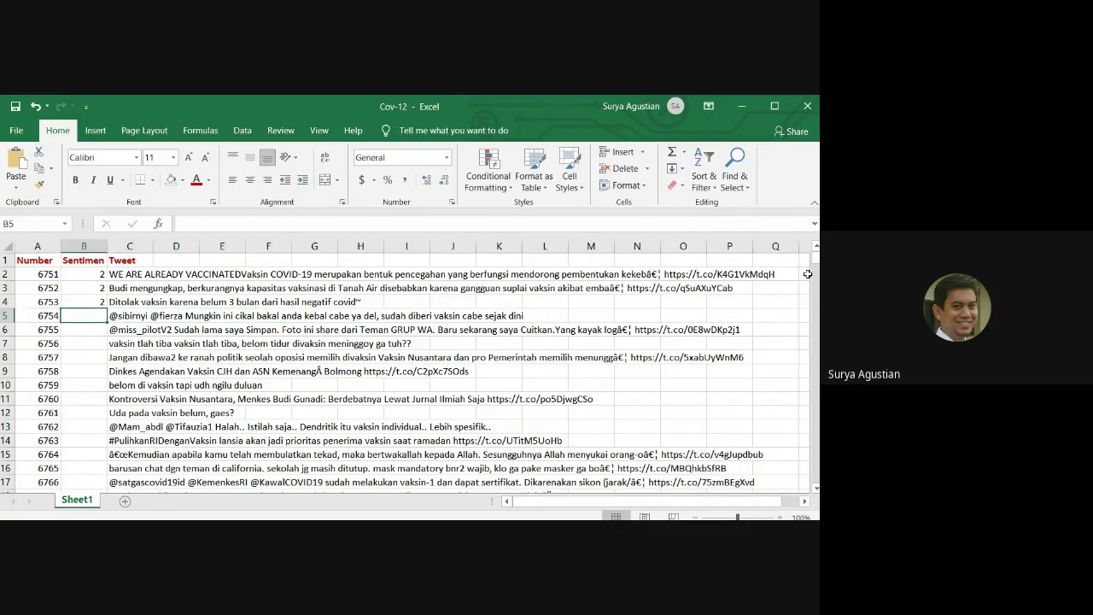
{"action": "type", "text": "2"}
{"action": "key", "text": "Return"}
{"action": "key", "text": "Up"}
{"action": "key", "text": "Down"}
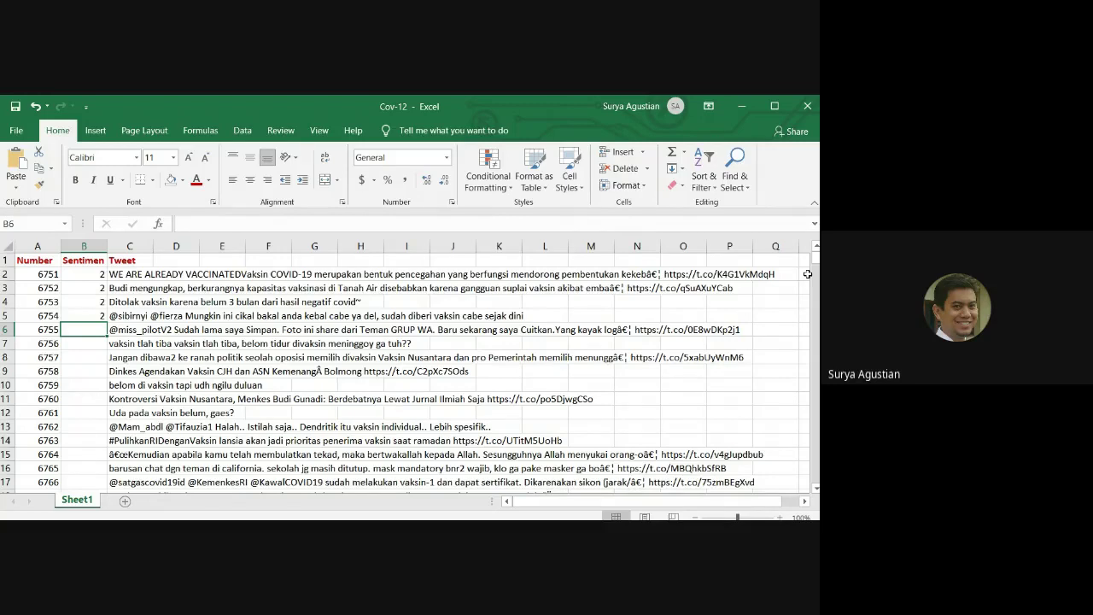
- Read along the text of tweet 6755 and enter sentiment code 2 for it in cell B6
{"action": "key", "text": "Right"}
{"action": "key", "text": "Right"}
{"action": "key", "text": "Right"}
{"action": "key", "text": "Right"}
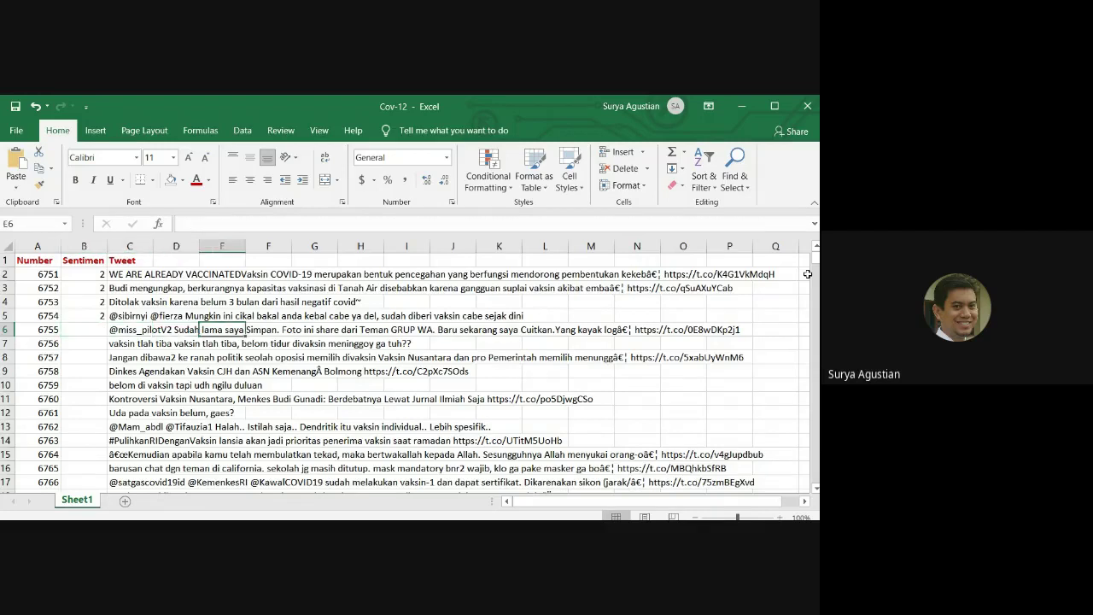
{"action": "key", "text": "Right"}
{"action": "key", "text": "Right"}
{"action": "key", "text": "Left"}
{"action": "key", "text": "Left"}
{"action": "key", "text": "Left"}
{"action": "key", "text": "Left"}
{"action": "key", "text": "Left"}
{"action": "key", "text": "Left"}
{"action": "key", "text": "Left"}
{"action": "key", "text": "Right"}
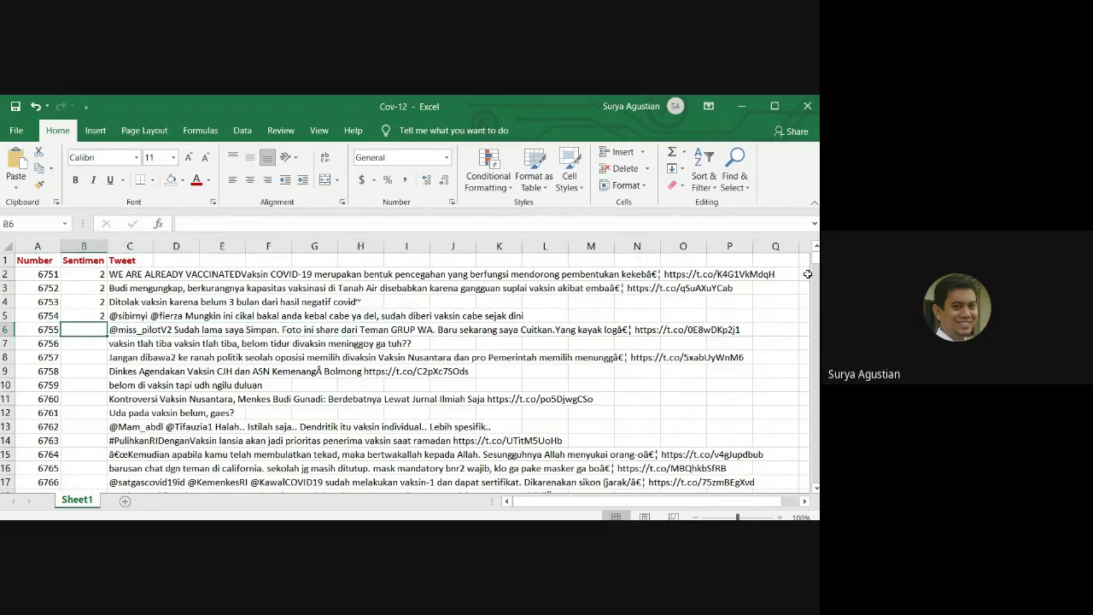
{"action": "type", "text": "2"}
{"action": "key", "text": "Return"}
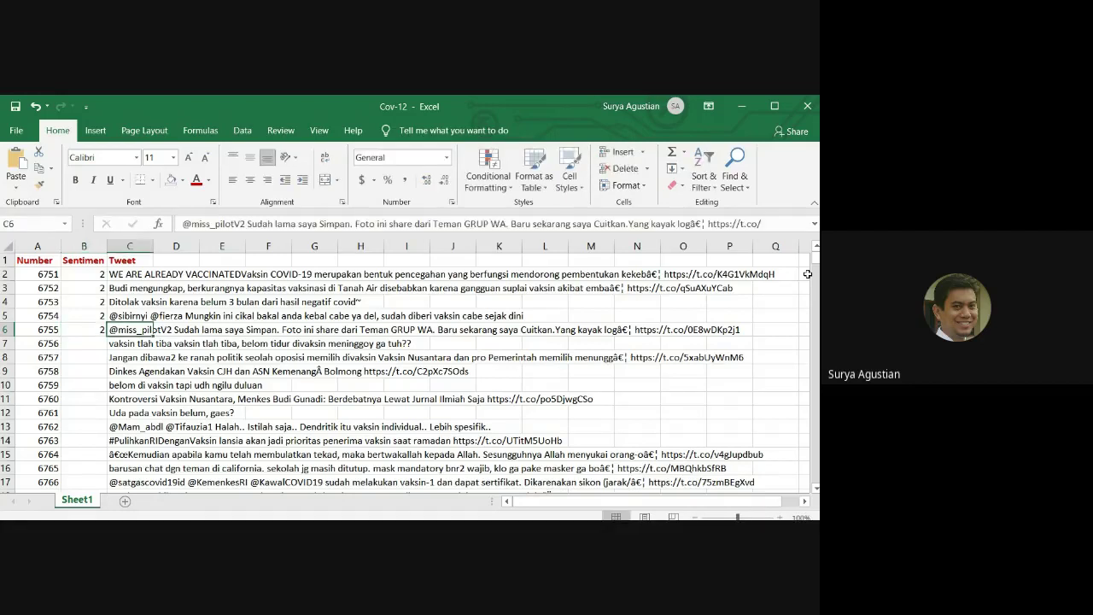
- Read along the text of tweet 6756 in row 7 to judge its sentiment towards the vaccine
{"action": "key", "text": "Right"}
{"action": "key", "text": "Right"}
{"action": "key", "text": "Right"}
{"action": "key", "text": "Right"}
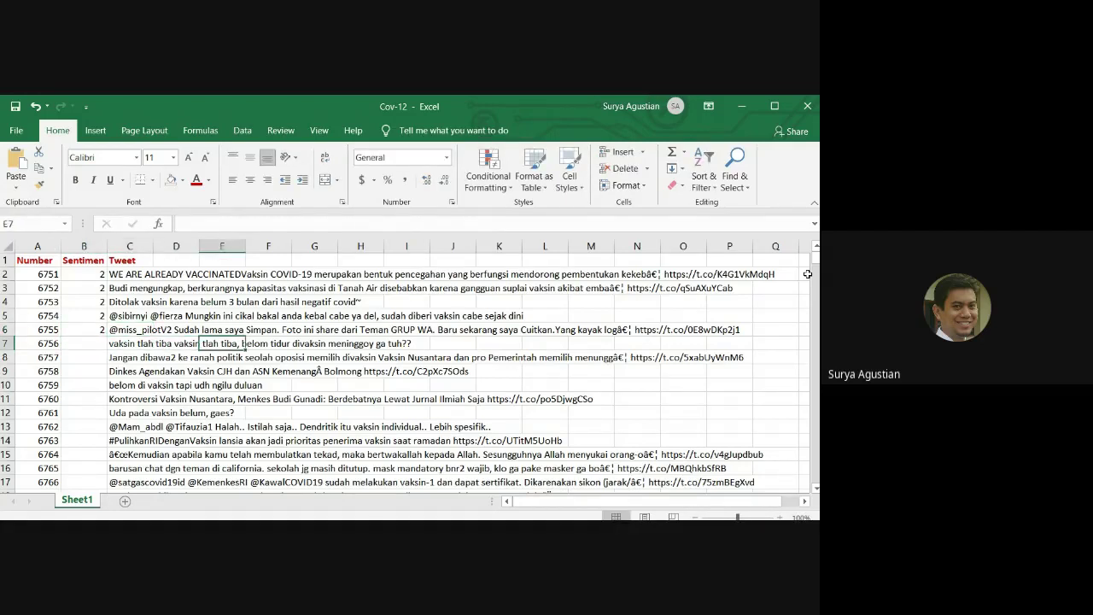
{"action": "key", "text": "Right"}
{"action": "key", "text": "Right"}
{"action": "key", "text": "Right"}
{"action": "key", "text": "Right"}
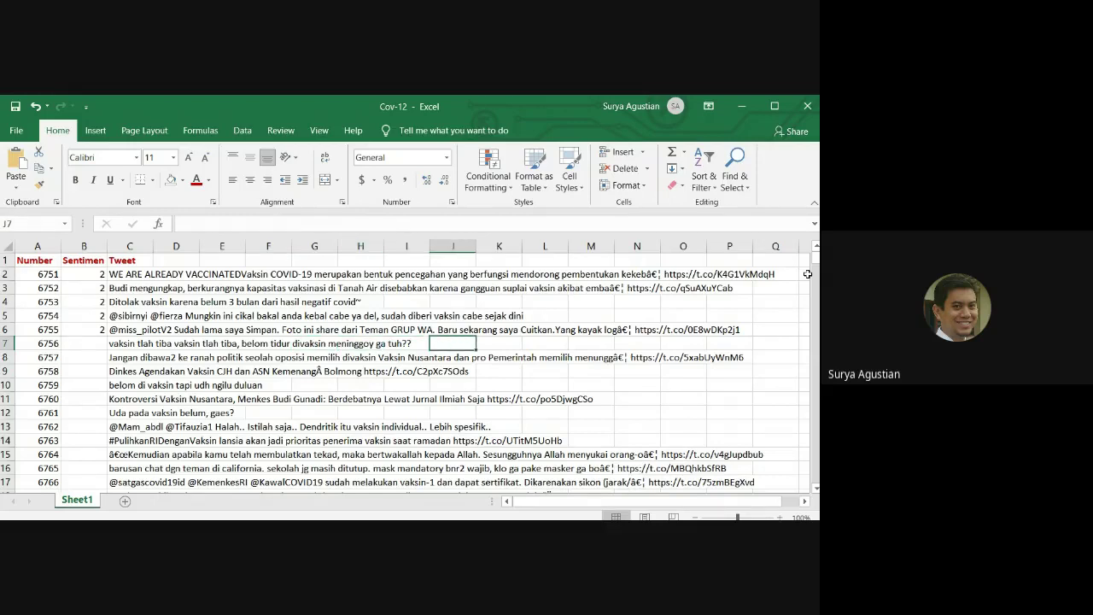
{"action": "key", "text": "Left"}
{"action": "key", "text": "Left"}
{"action": "key", "text": "Left"}
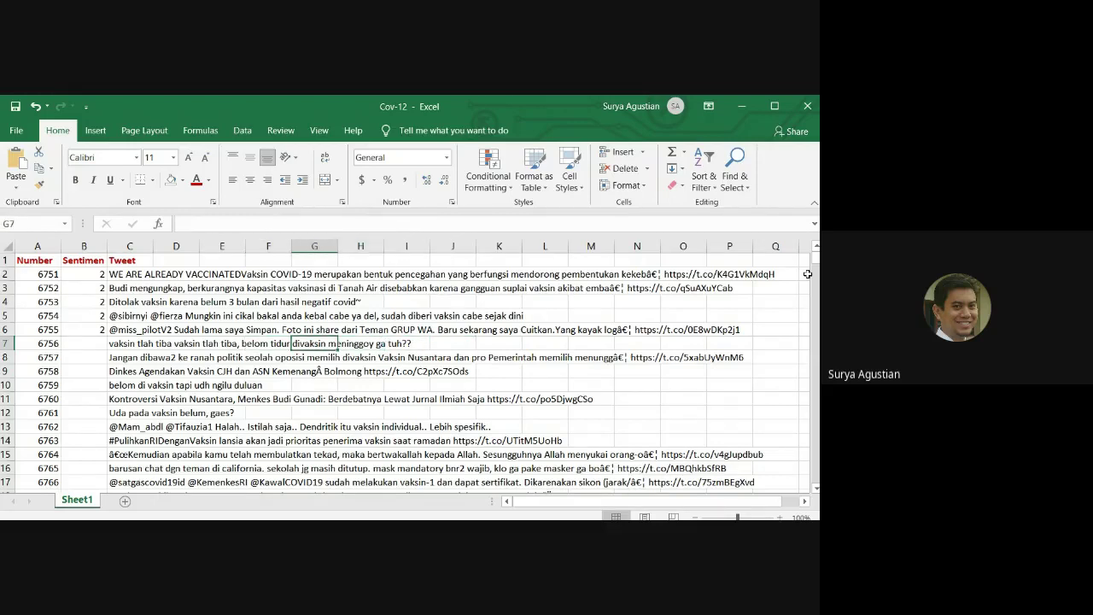
{"action": "key", "text": "Right"}
{"action": "key", "text": "Left"}
{"action": "key", "text": "Left"}
{"action": "key", "text": "Left"}
{"action": "key", "text": "Left"}
{"action": "key", "text": "Left"}
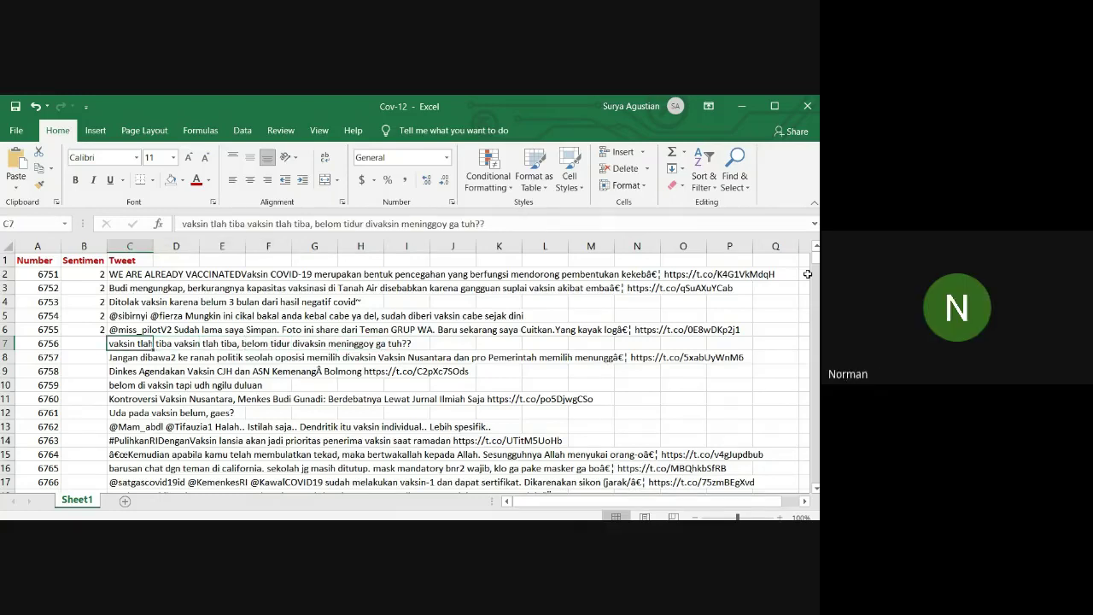
{"action": "key", "text": "Left"}
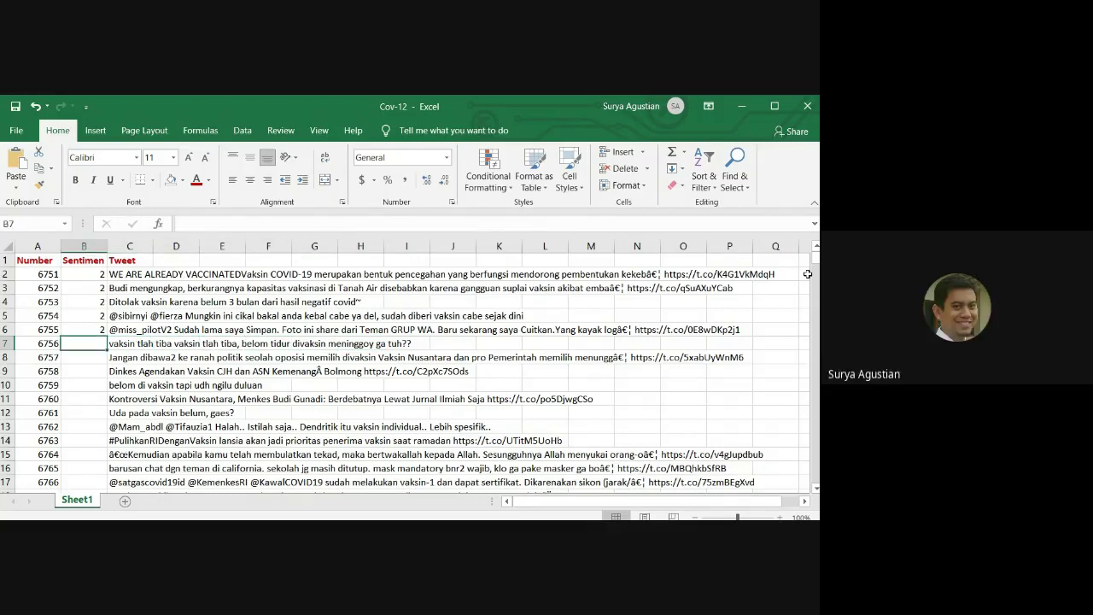
{"action": "key", "text": "Right"}
{"action": "key", "text": "Right"}
{"action": "key", "text": "Left"}
{"action": "key", "text": "Left"}
{"action": "key", "text": "Right"}
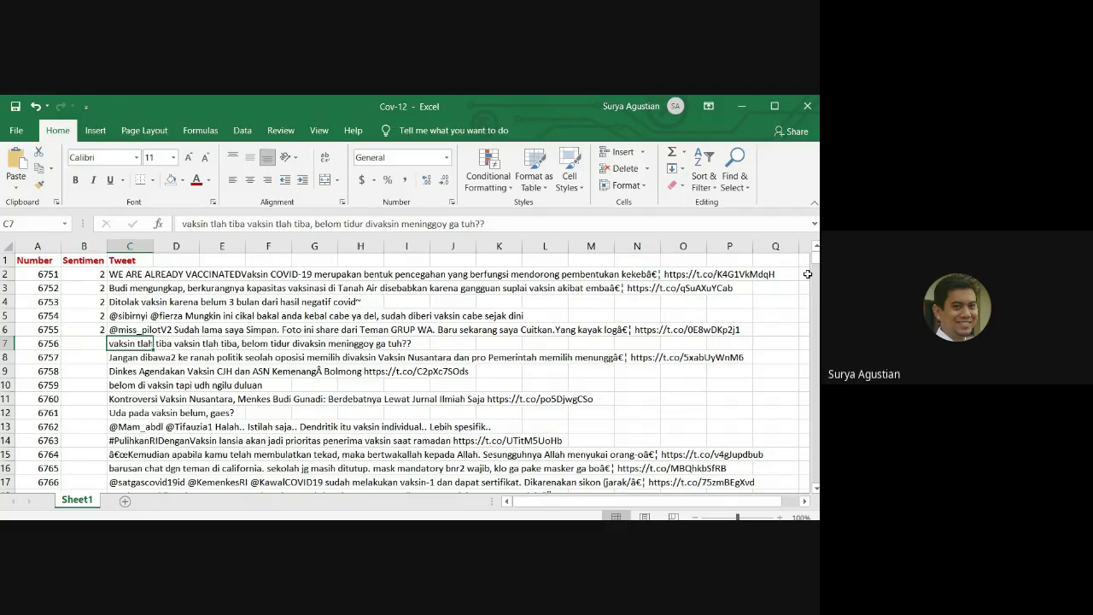
{"action": "key", "text": "Left"}
{"action": "key", "text": "Right"}
{"action": "key", "text": "Left"}
{"action": "key", "text": "Right"}
{"action": "key", "text": "Left"}
{"action": "key", "text": "Right"}
{"action": "key", "text": "Right"}
{"action": "key", "text": "Right"}
{"action": "key", "text": "Right"}
{"action": "key", "text": "Right"}
{"action": "key", "text": "Right"}
{"action": "key", "text": "Right"}
{"action": "key", "text": "Left"}
{"action": "key", "text": "Left"}
{"action": "key", "text": "Left"}
{"action": "key", "text": "Left"}
{"action": "key", "text": "Right"}
{"action": "key", "text": "Right"}
{"action": "key", "text": "Right"}
{"action": "key", "text": "Left"}
{"action": "key", "text": "Left"}
{"action": "key", "text": "Left"}
{"action": "key", "text": "Left"}
{"action": "key", "text": "Left"}
{"action": "key", "text": "Left"}
{"action": "key", "text": "Right"}
{"action": "key", "text": "Right"}
{"action": "key", "text": "Right"}
{"action": "key", "text": "Right"}
{"action": "key", "text": "Right"}
{"action": "key", "text": "Right"}
{"action": "key", "text": "Left"}
{"action": "key", "text": "Left"}
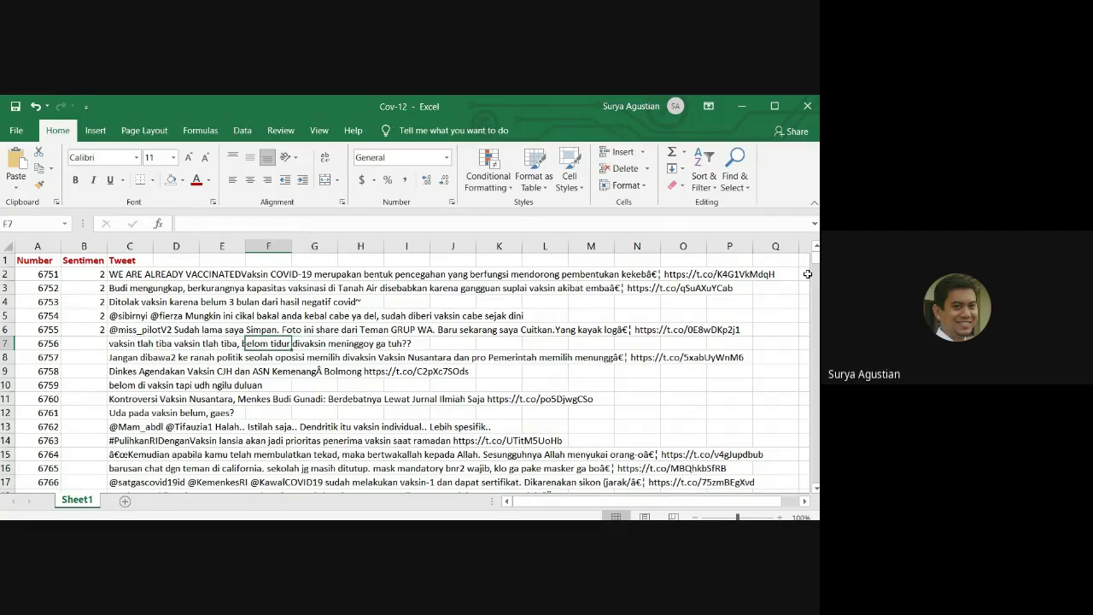
{"action": "key", "text": "Right"}
{"action": "key", "text": "Right"}
{"action": "key", "text": "Right"}
{"action": "key", "text": "Left"}
{"action": "key", "text": "Left"}
{"action": "key", "text": "Left"}
{"action": "key", "text": "Right"}
{"action": "key", "text": "Left"}
{"action": "key", "text": "Left"}
{"action": "key", "text": "Left"}
{"action": "key", "text": "Left"}
{"action": "key", "text": "Right"}
{"action": "key", "text": "Right"}
{"action": "key", "text": "Right"}
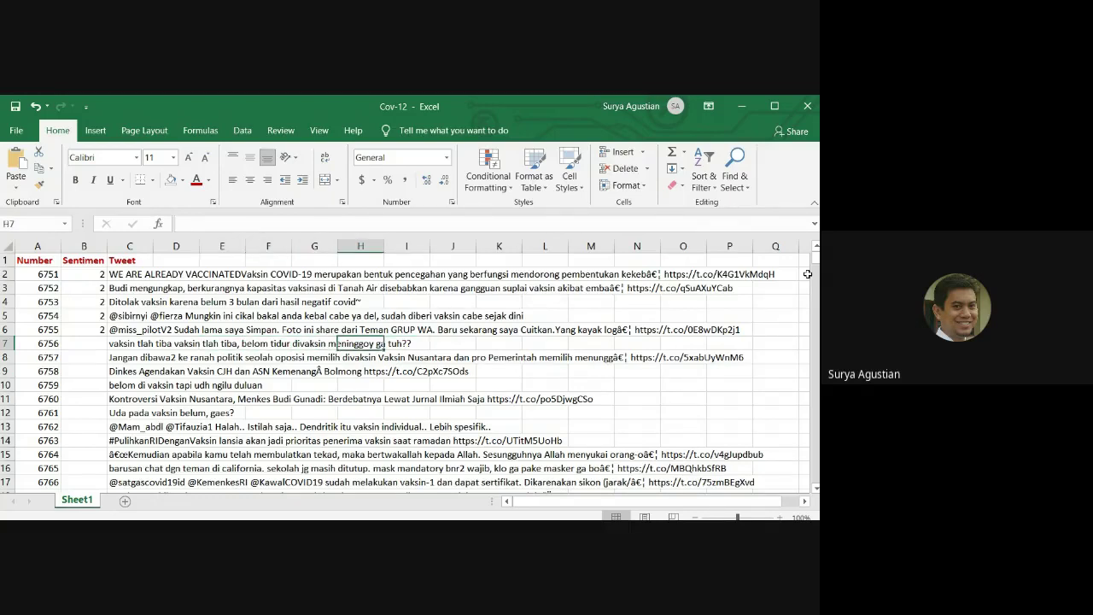
{"action": "key", "text": "Left"}
{"action": "key", "text": "Left"}
{"action": "key", "text": "Left"}
{"action": "key", "text": "Left"}
{"action": "key", "text": "Left"}
{"action": "key", "text": "Left"}
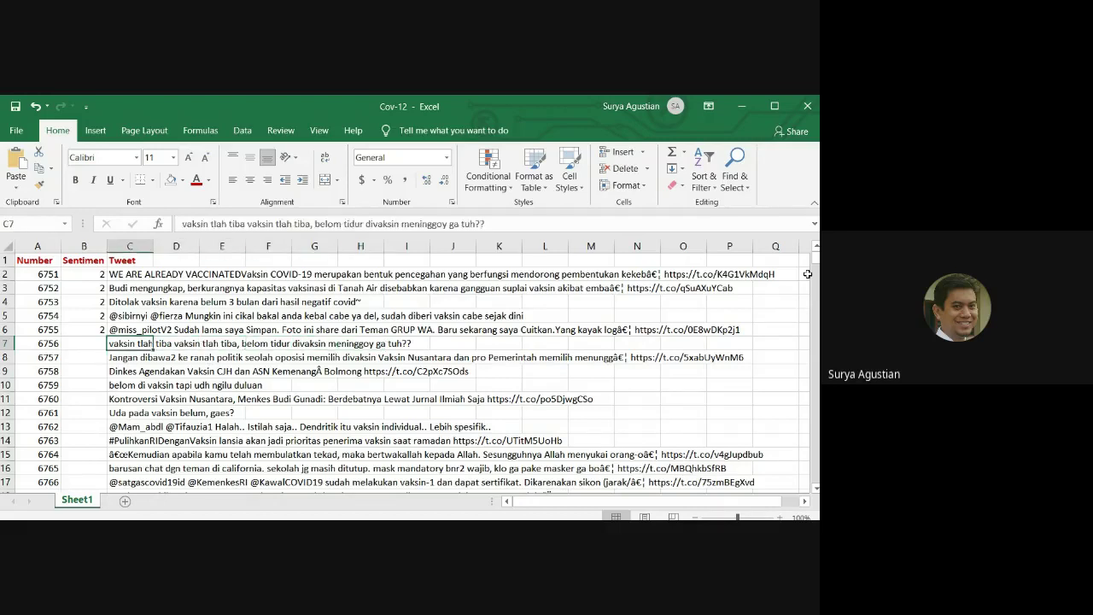
{"action": "key", "text": "Right"}
{"action": "key", "text": "Right"}
{"action": "key", "text": "Right"}
{"action": "key", "text": "Right"}
{"action": "key", "text": "Right"}
{"action": "key", "text": "Right"}
{"action": "key", "text": "Left"}
{"action": "key", "text": "Left"}
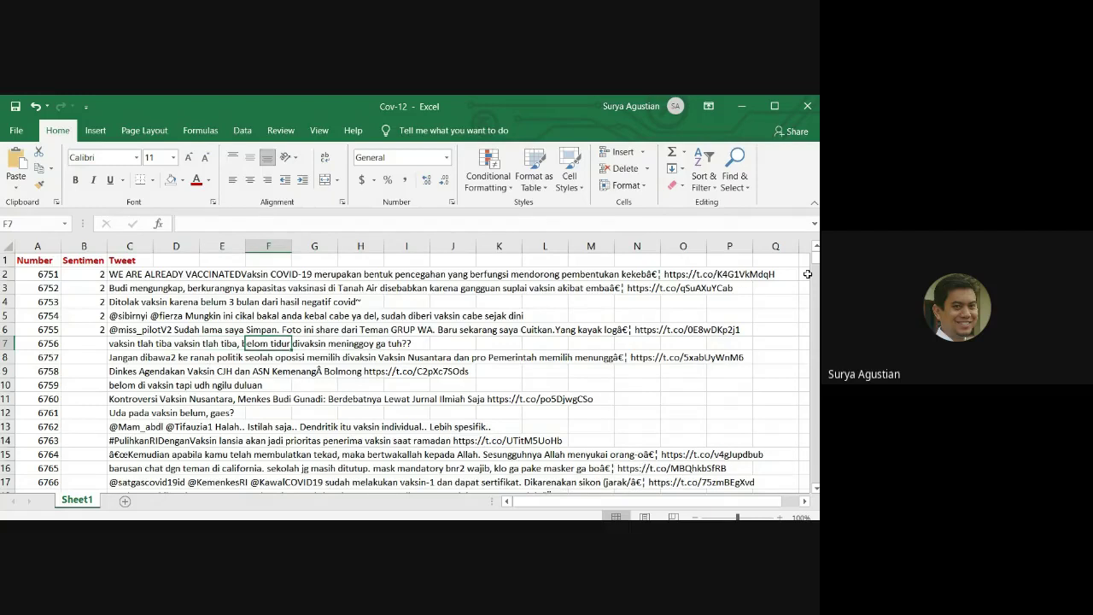
- Enter sentiment code 1 for tweet 6756 in cell B7 of the Sentimen column
{"action": "key", "text": "Left"}
{"action": "key", "text": "Left"}
{"action": "key", "text": "Left"}
{"action": "key", "text": "Left"}
{"action": "type", "text": "1"}
{"action": "key", "text": "Return"}
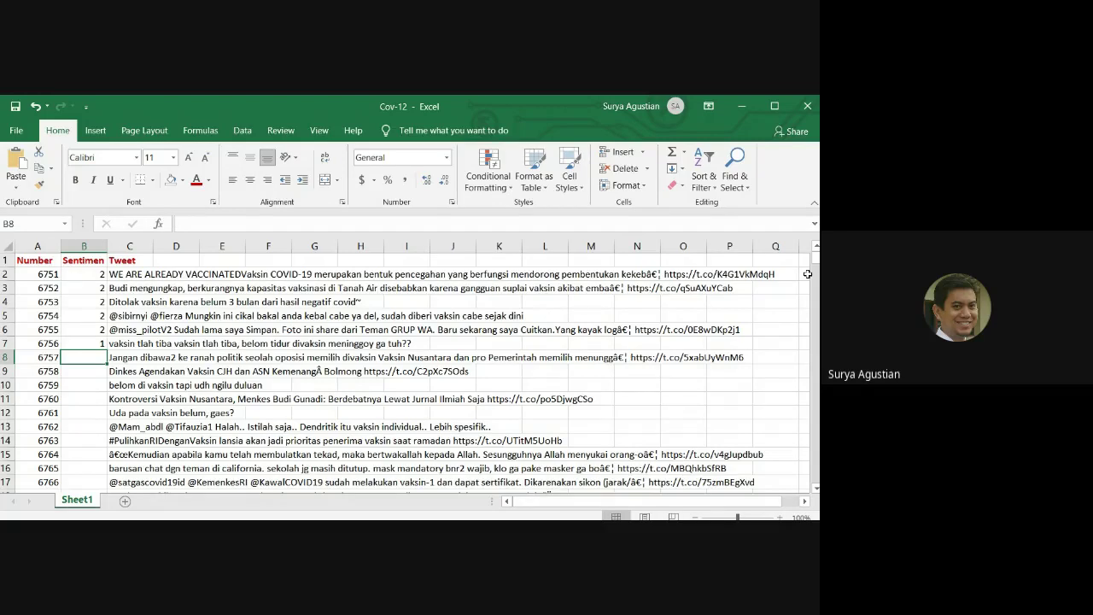
- Read along the text of tweet 6757 in row 8, examining what it says about Vaksin Nusantara
{"action": "key", "text": "Right"}
{"action": "key", "text": "Right"}
{"action": "key", "text": "Left"}
{"action": "key", "text": "Left"}
{"action": "key", "text": "Right"}
{"action": "key", "text": "Right"}
{"action": "key", "text": "Right"}
{"action": "key", "text": "Right"}
{"action": "key", "text": "Right"}
{"action": "key", "text": "Right"}
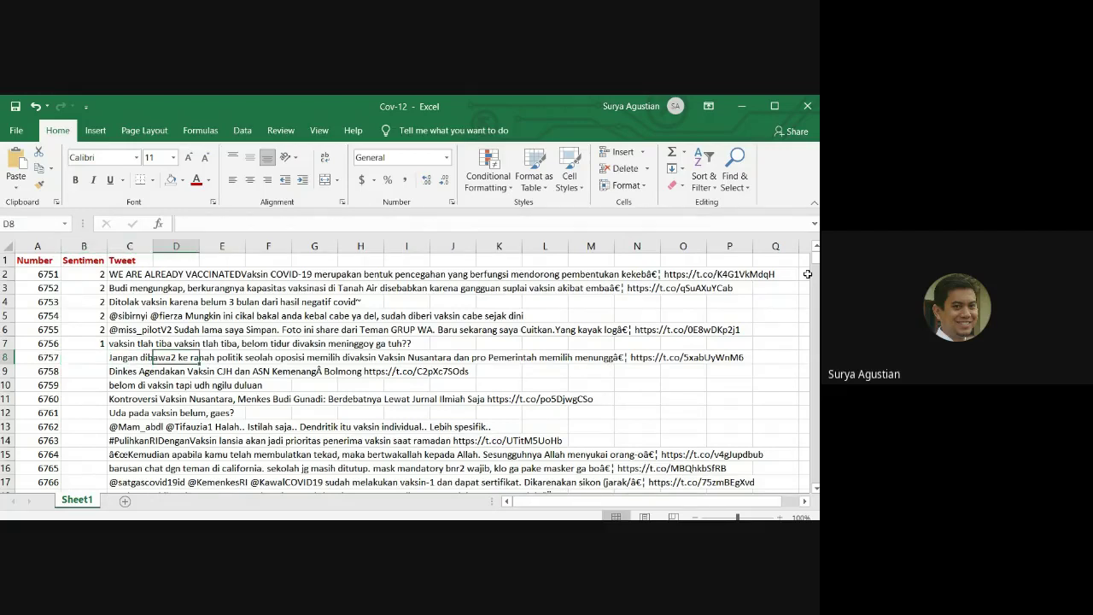
{"action": "key", "text": "Right"}
{"action": "key", "text": "Right"}
{"action": "key", "text": "Right"}
{"action": "key", "text": "Right"}
{"action": "key", "text": "Right"}
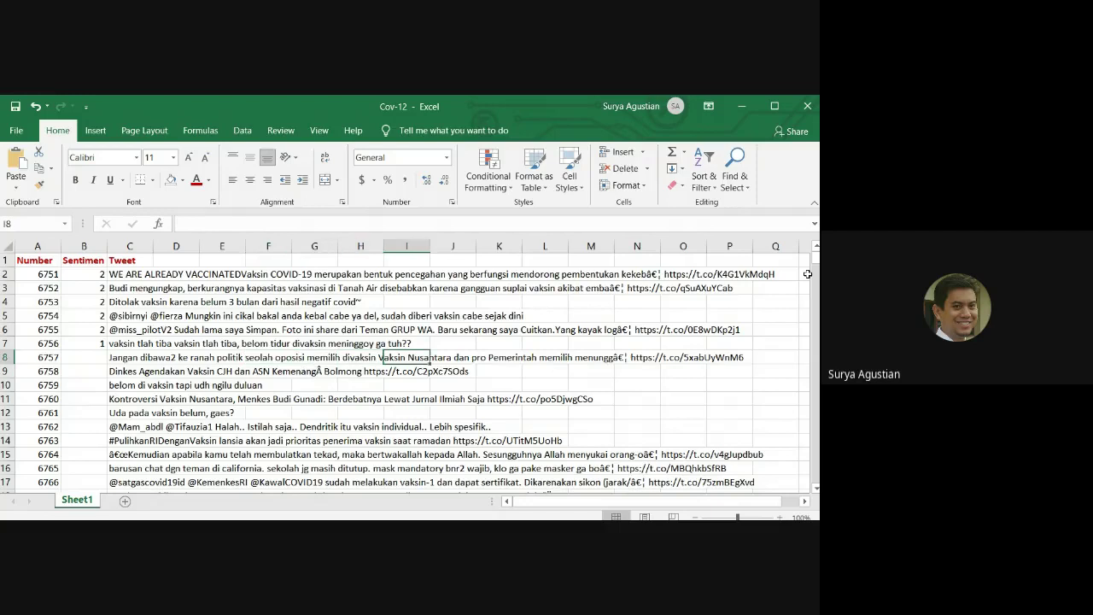
{"action": "key", "text": "Left"}
{"action": "key", "text": "Left"}
{"action": "key", "text": "Left"}
{"action": "key", "text": "Left"}
{"action": "key", "text": "Left"}
{"action": "key", "text": "Left"}
{"action": "key", "text": "Left"}
{"action": "key", "text": "Left"}
{"action": "key", "text": "Left"}
{"action": "key", "text": "Left"}
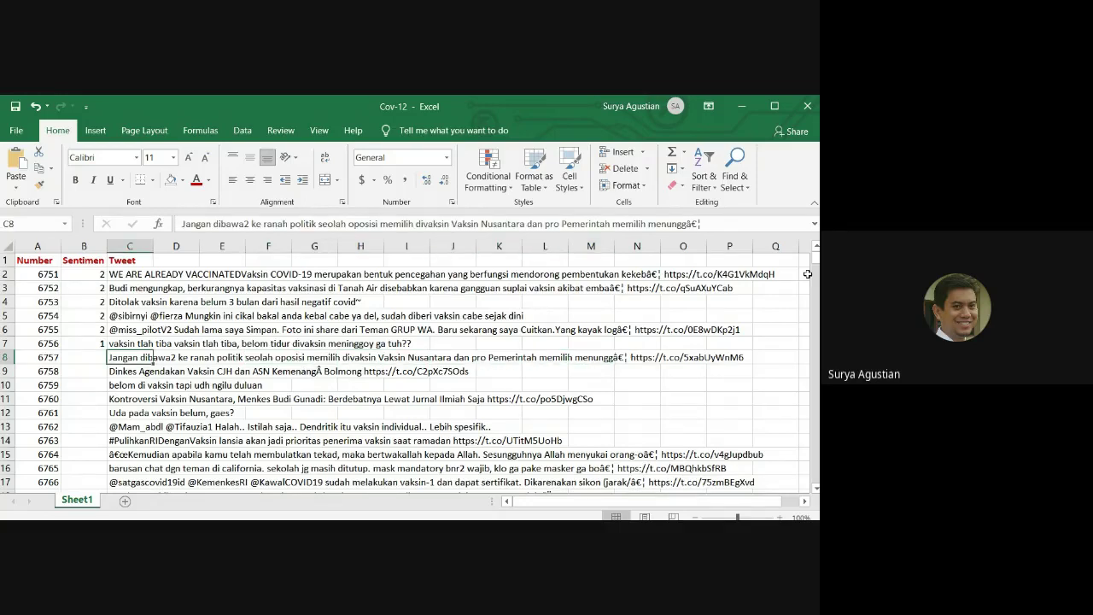
{"action": "key", "text": "Right"}
{"action": "key", "text": "Left"}
{"action": "key", "text": "Left"}
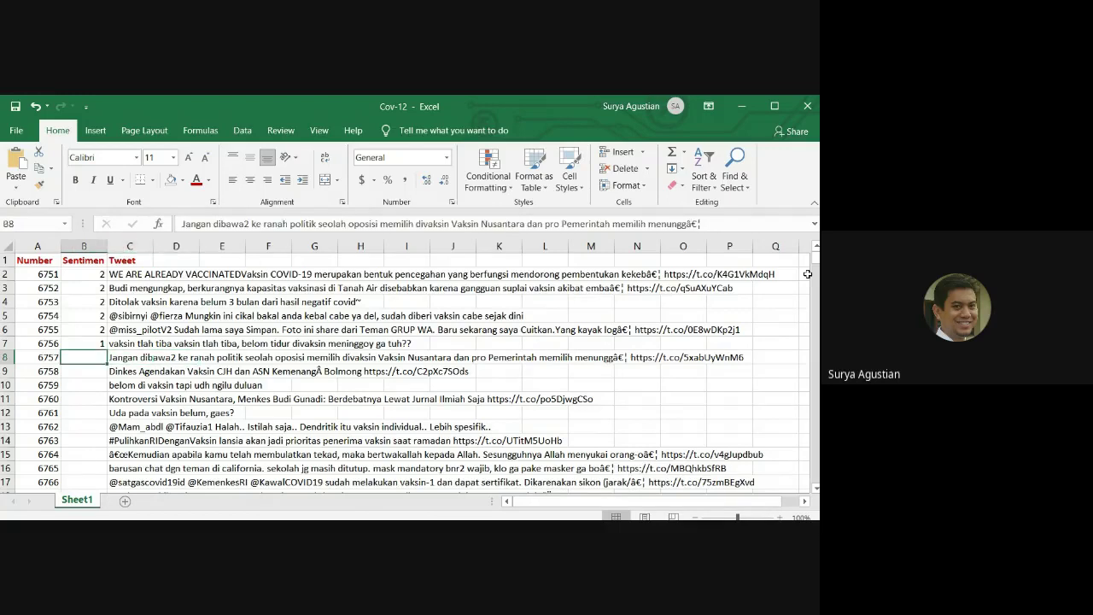
{"action": "key", "text": "Right"}
{"action": "key", "text": "Right"}
{"action": "key", "text": "Right"}
{"action": "key", "text": "Left"}
{"action": "key", "text": "Left"}
{"action": "key", "text": "Left"}
{"action": "key", "text": "Right"}
{"action": "key", "text": "Left"}
{"action": "key", "text": "Right"}
{"action": "key", "text": "Right"}
{"action": "key", "text": "Right"}
{"action": "key", "text": "Right"}
{"action": "key", "text": "Right"}
{"action": "key", "text": "Right"}
{"action": "key", "text": "Right"}
{"action": "key", "text": "Right"}
{"action": "key", "text": "Left"}
{"action": "key", "text": "Left"}
{"action": "key", "text": "Left"}
{"action": "key", "text": "Left"}
{"action": "key", "text": "Left"}
{"action": "key", "text": "Left"}
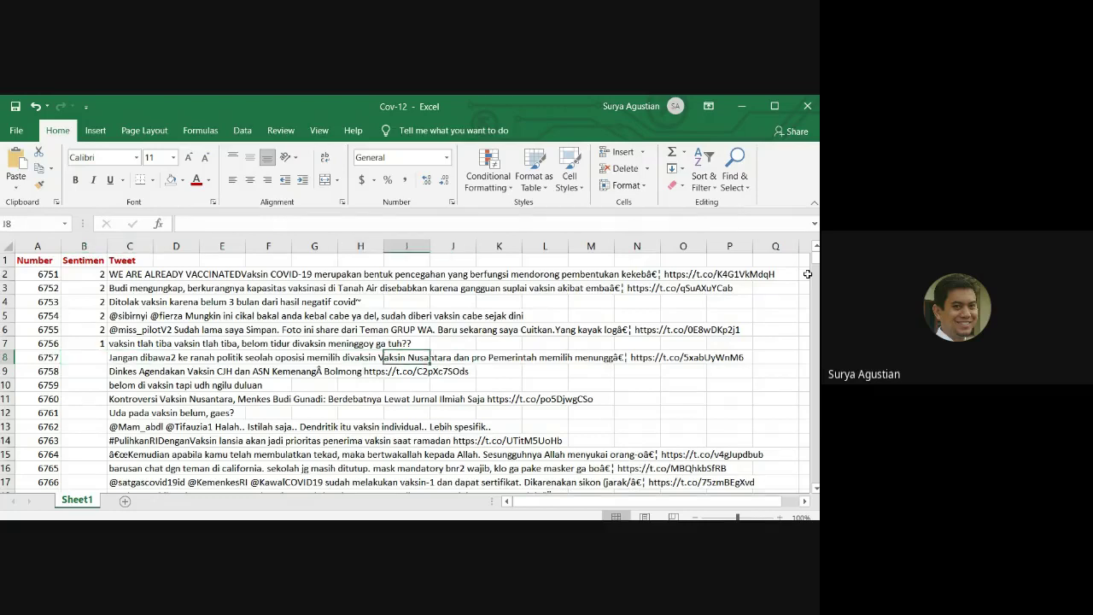
- Enter sentiment code 3 for tweet 6757 in cell B8 of the Sentimen column
{"action": "key", "text": "Left"}
{"action": "key", "text": "Left"}
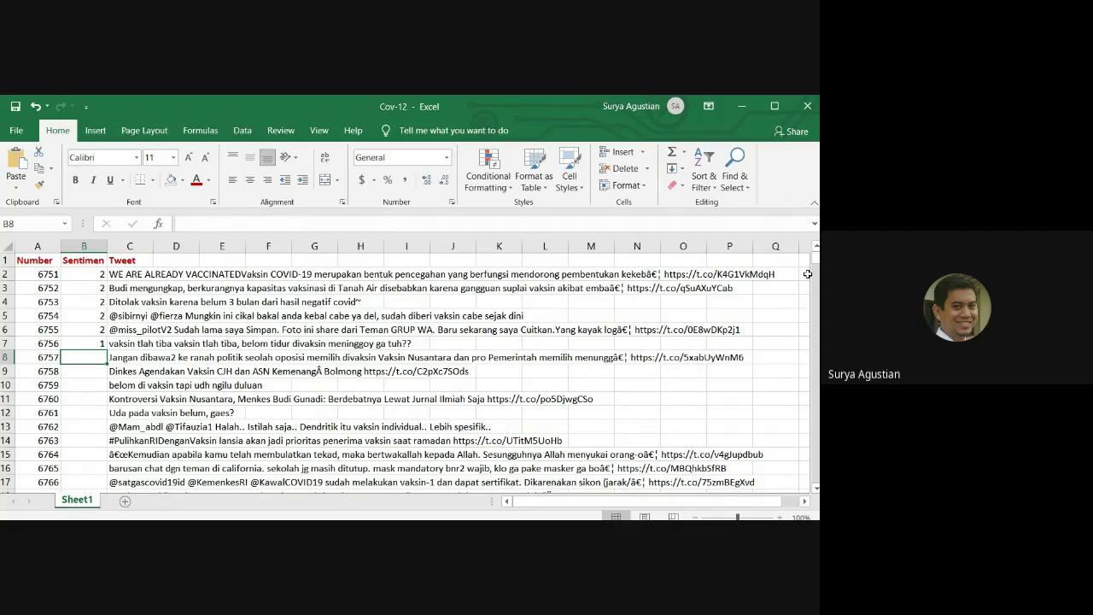
{"action": "type", "text": "1"}
{"action": "key", "text": "BackSpace"}
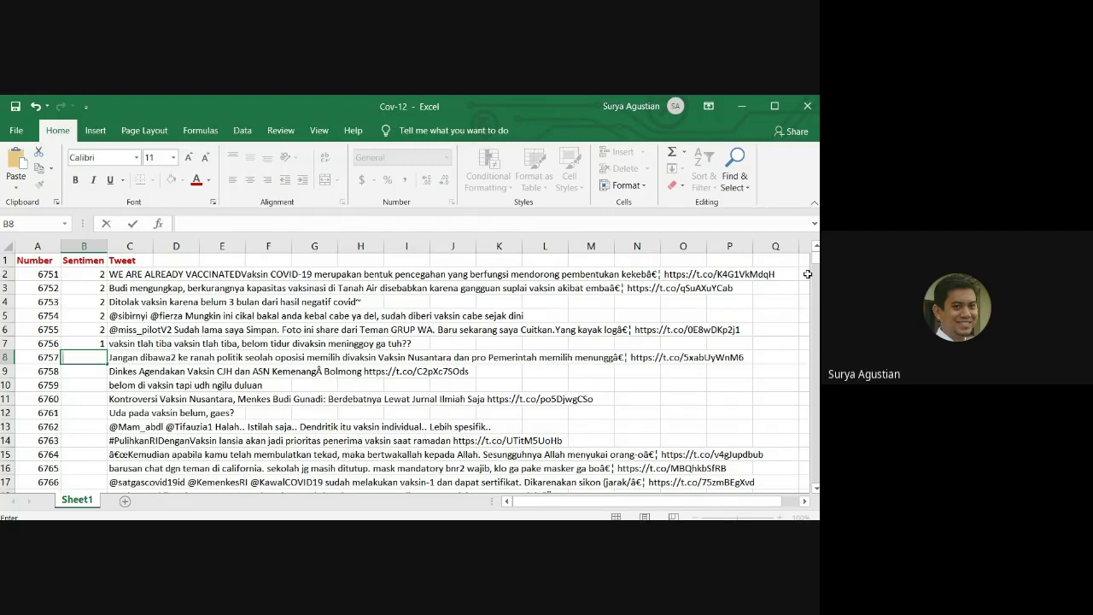
{"action": "type", "text": "3"}
{"action": "key", "text": "Return"}
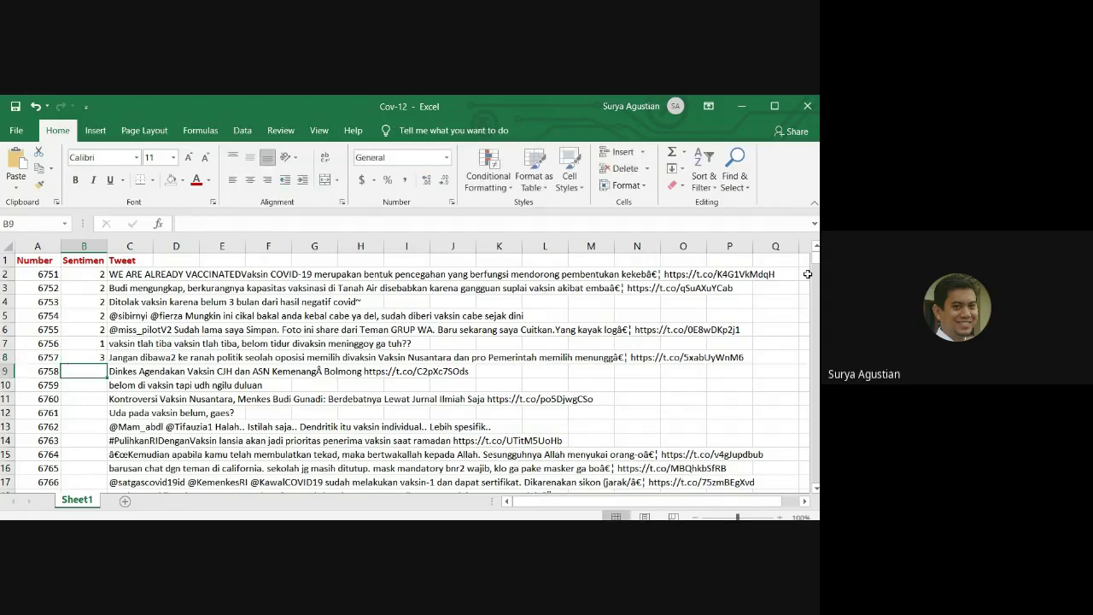
- Read along the text of tweet 6758 and enter sentiment code 2 for it in cell B9
{"action": "key", "text": "Right"}
{"action": "key", "text": "Right"}
{"action": "key", "text": "Right"}
{"action": "key", "text": "Right"}
{"action": "key", "text": "Right"}
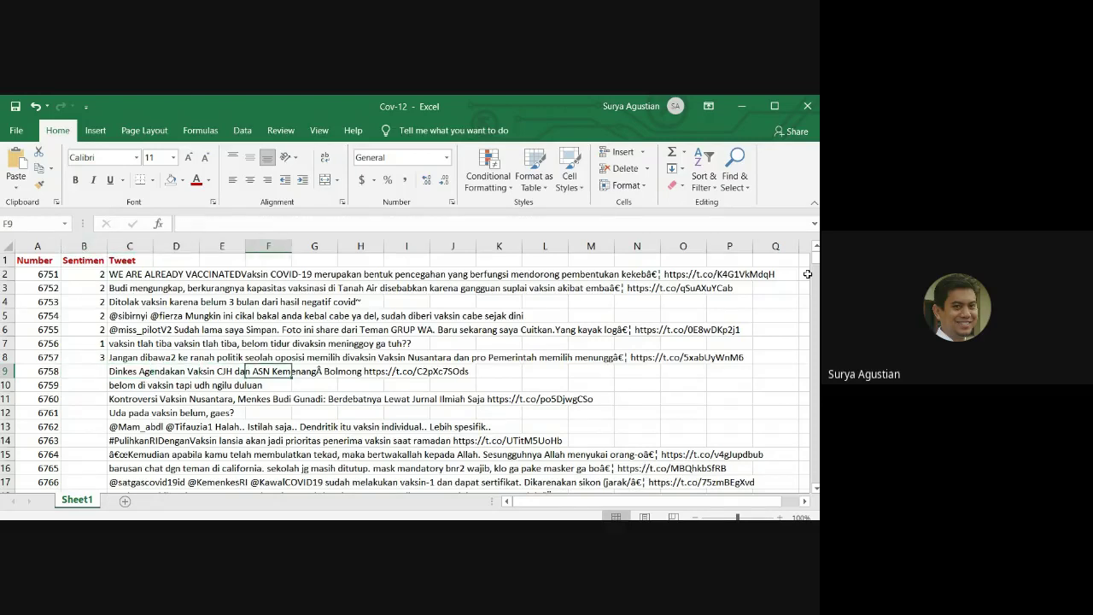
{"action": "key", "text": "Left"}
{"action": "key", "text": "Left"}
{"action": "key", "text": "Left"}
{"action": "key", "text": "Left"}
{"action": "key", "text": "Left"}
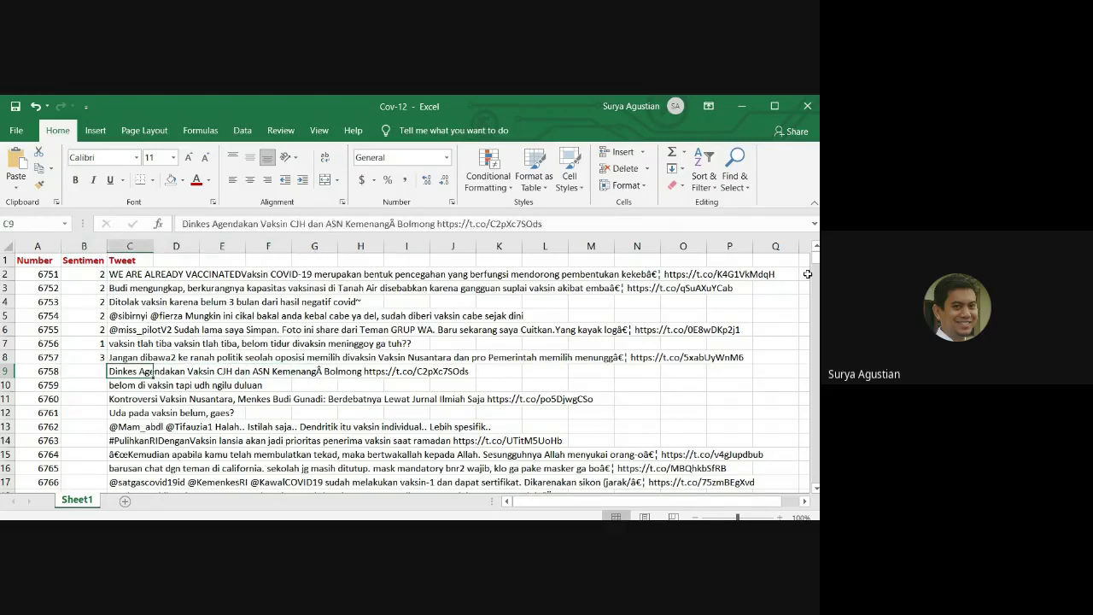
{"action": "type", "text": "2"}
{"action": "key", "text": "Return"}
- Read along the text of tweet 6759 and enter sentiment code 1 for it in cell B10
{"action": "key", "text": "Right"}
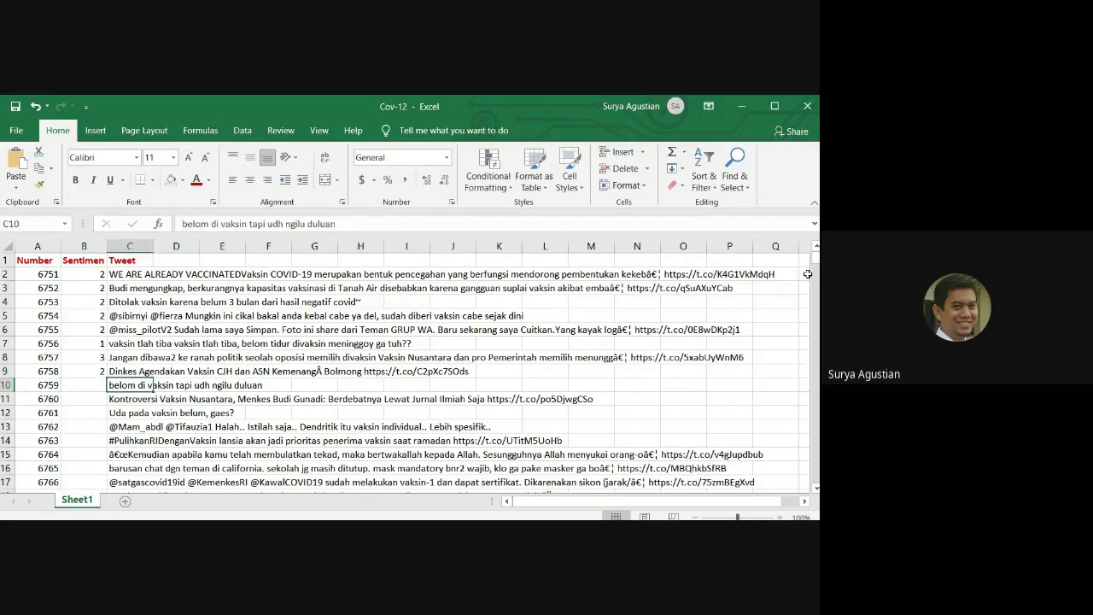
{"action": "key", "text": "Right"}
{"action": "key", "text": "Right"}
{"action": "key", "text": "Left"}
{"action": "key", "text": "Left"}
{"action": "key", "text": "Left"}
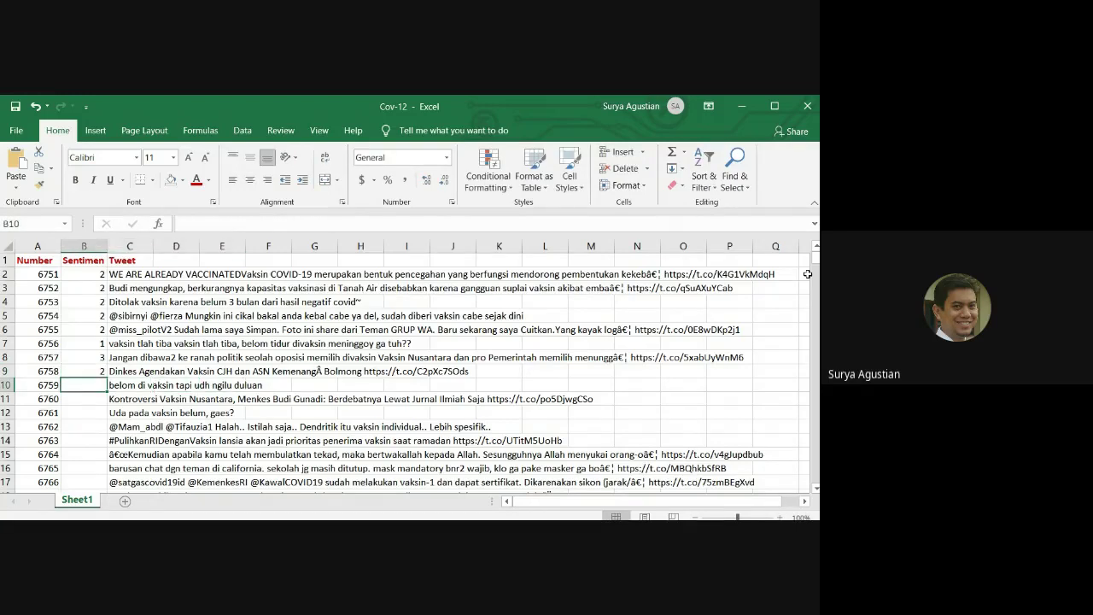
{"action": "key", "text": "Right"}
{"action": "key", "text": "Right"}
{"action": "key", "text": "Right"}
{"action": "key", "text": "Left"}
{"action": "key", "text": "Left"}
{"action": "key", "text": "Left"}
{"action": "type", "text": "1"}
{"action": "key", "text": "Return"}
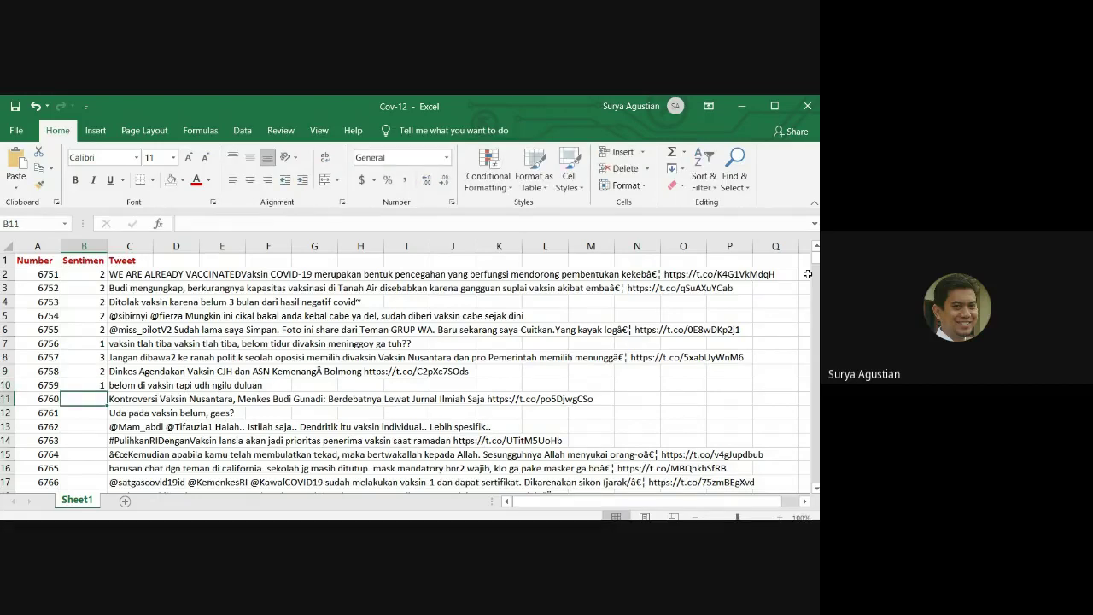
- Read along the text of tweet 6760 and enter sentiment code 2 for it in cell B11
{"action": "key", "text": "Right"}
{"action": "key", "text": "Right"}
{"action": "key", "text": "Right"}
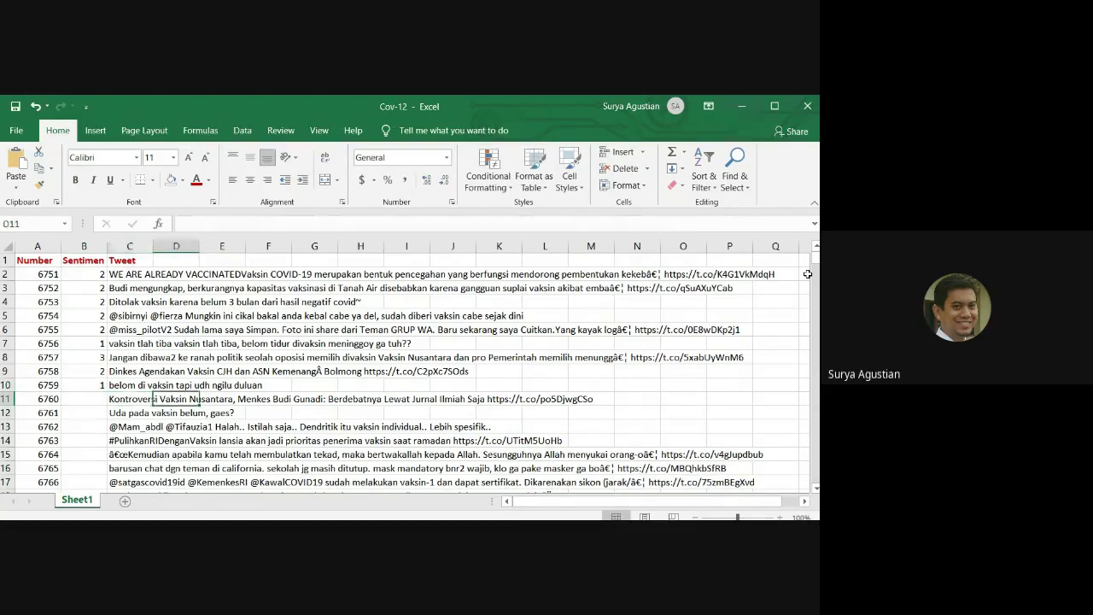
{"action": "key", "text": "Right"}
{"action": "key", "text": "Right"}
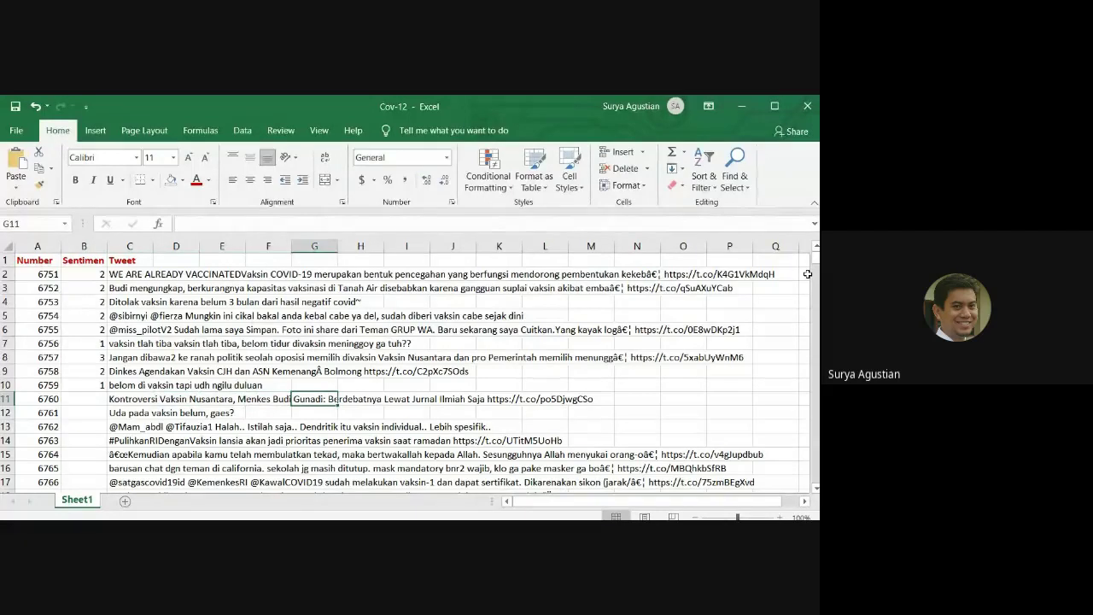
{"action": "key", "text": "Right"}
{"action": "key", "text": "Left"}
{"action": "key", "text": "Left"}
{"action": "key", "text": "Left"}
{"action": "key", "text": "Left"}
{"action": "key", "text": "Left"}
{"action": "key", "text": "Left"}
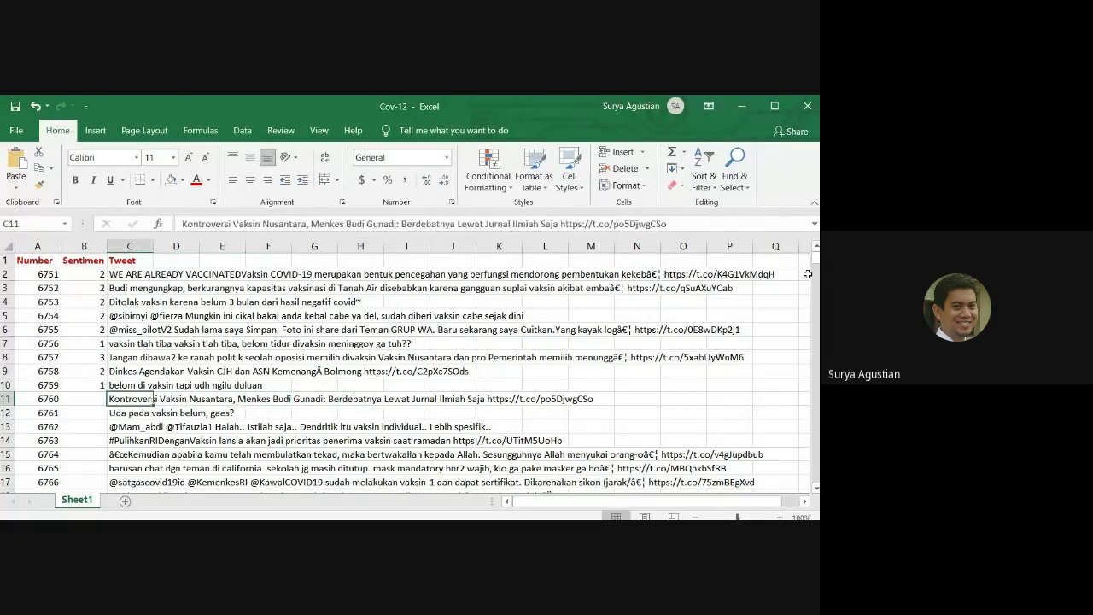
{"action": "type", "text": "2"}
{"action": "key", "text": "Return"}
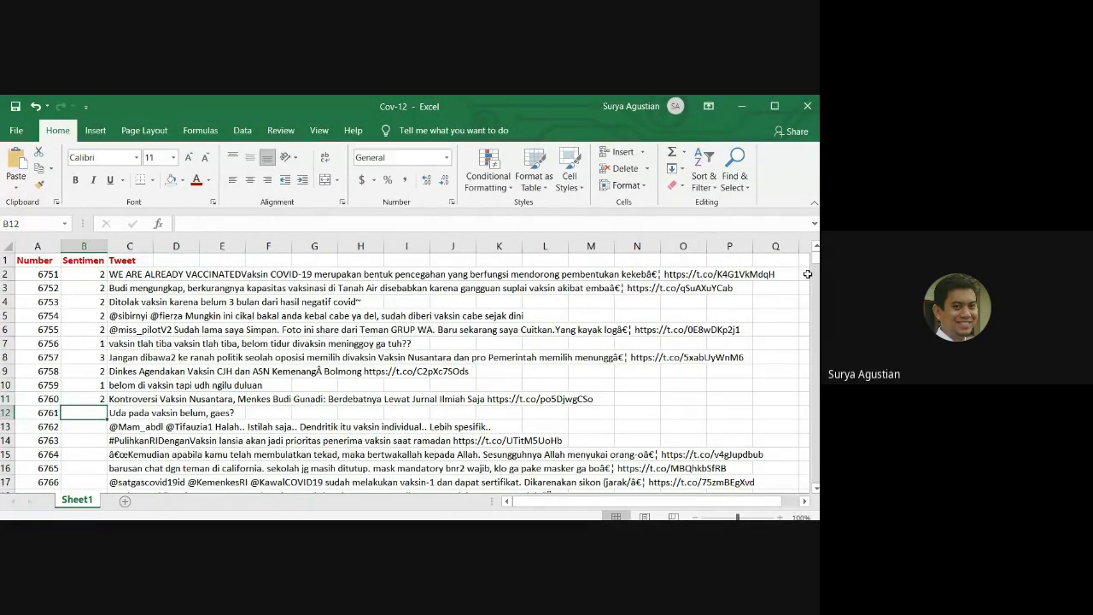
- Enter sentiment code 2 for tweet 6761 in cell B12 and code 1 for tweet 6762 in cell B13
{"action": "type", "text": "2"}
{"action": "key", "text": "Return"}
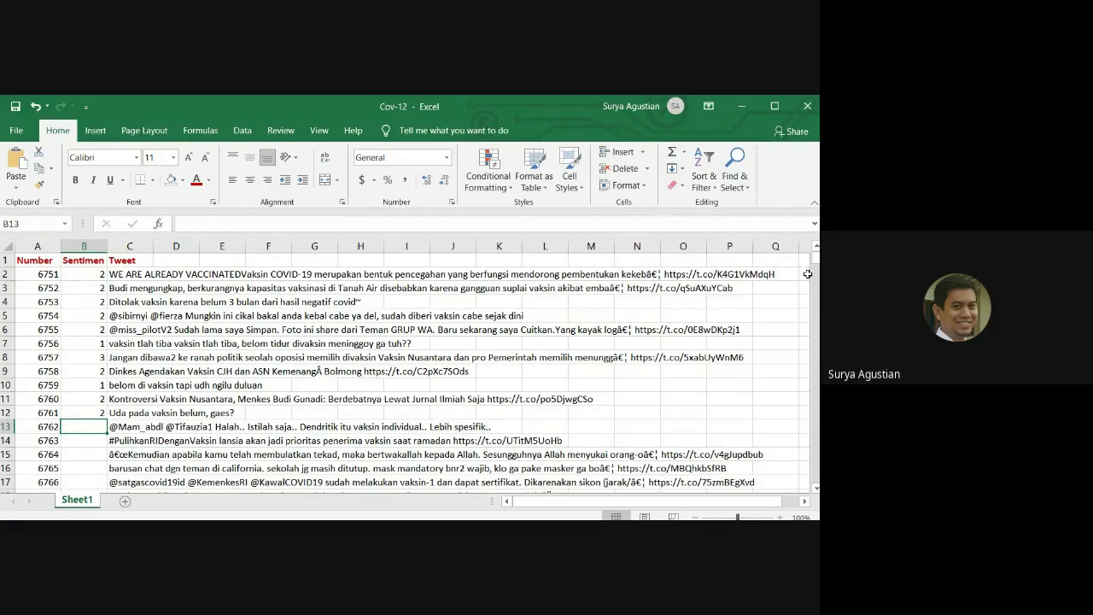
{"action": "type", "text": "1"}
{"action": "key", "text": "Return"}
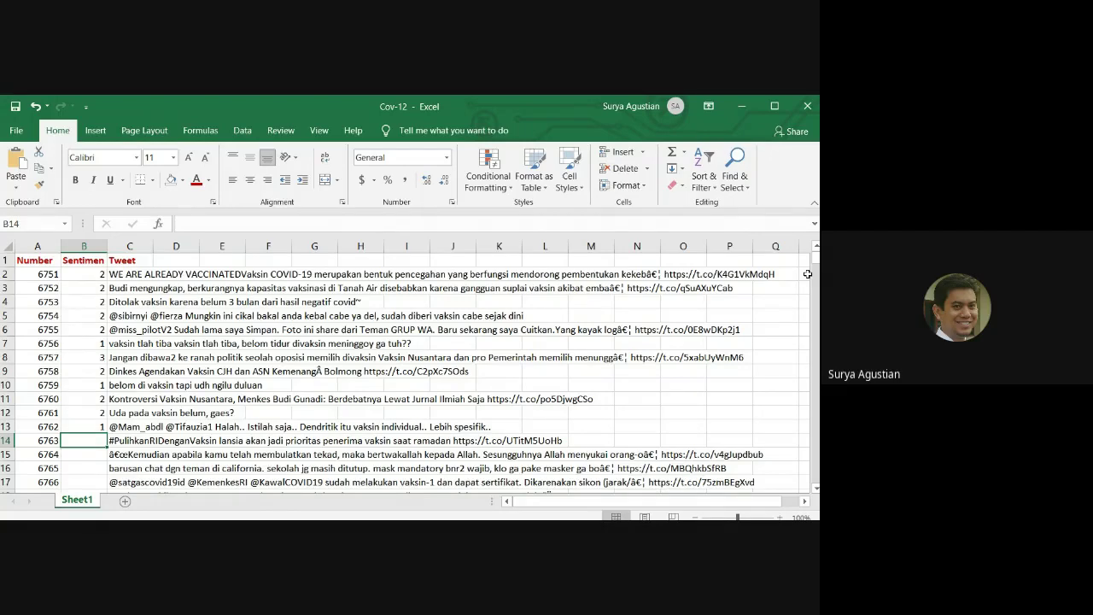
- Reread the text of tweet 6762 in row 13, examining its wording about the dendritic vaccine against its assigned code
{"action": "key", "text": "Up"}
{"action": "key", "text": "Right"}
{"action": "key", "text": "Right"}
{"action": "key", "text": "Right"}
{"action": "key", "text": "Left"}
{"action": "key", "text": "Left"}
{"action": "key", "text": "Left"}
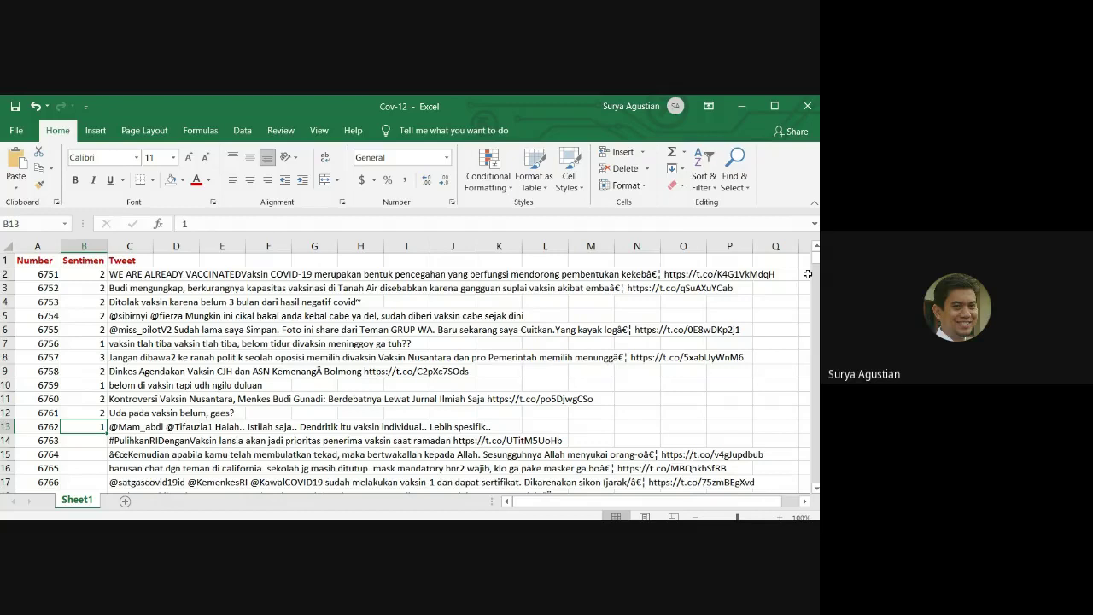
- Look over the unlabelled tweets below row 13, coming back to the Sentimen cell of tweet 6763
{"action": "key", "text": "Down"}
{"action": "key", "text": "Down"}
{"action": "key", "text": "Down"}
{"action": "key", "text": "Down"}
{"action": "key", "text": "Down"}
{"action": "key", "text": "Down"}
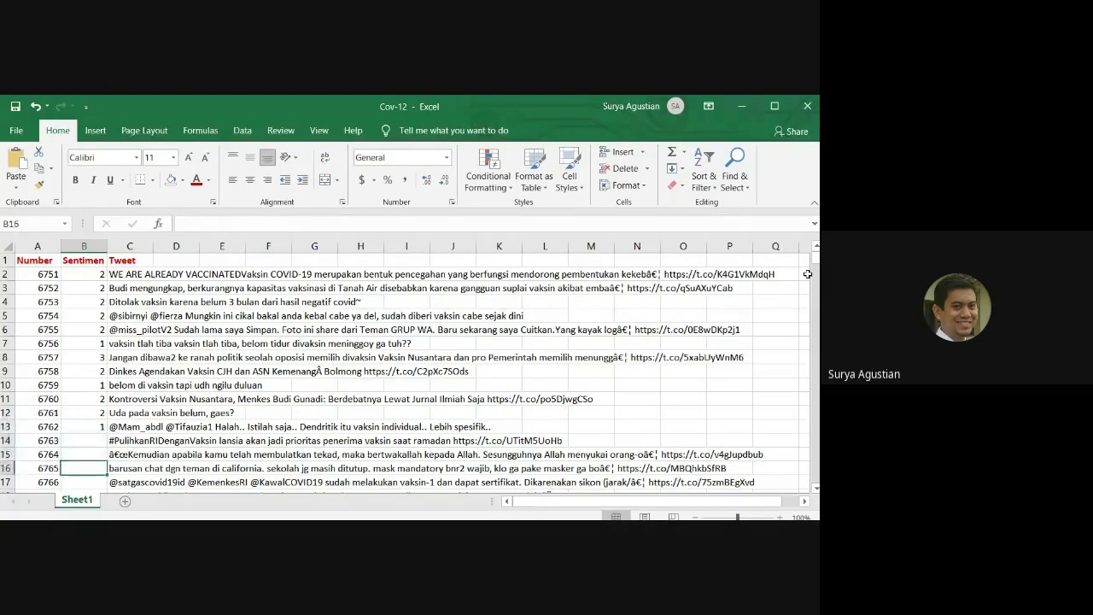
{"action": "scroll", "coordinate": [807, 273], "scroll_direction": "down", "scroll_amount": 1}
{"action": "key", "text": "Up"}
{"action": "key", "text": "Up"}
{"action": "key", "text": "Up"}
{"action": "key", "text": "Up"}
{"action": "key", "text": "Up"}
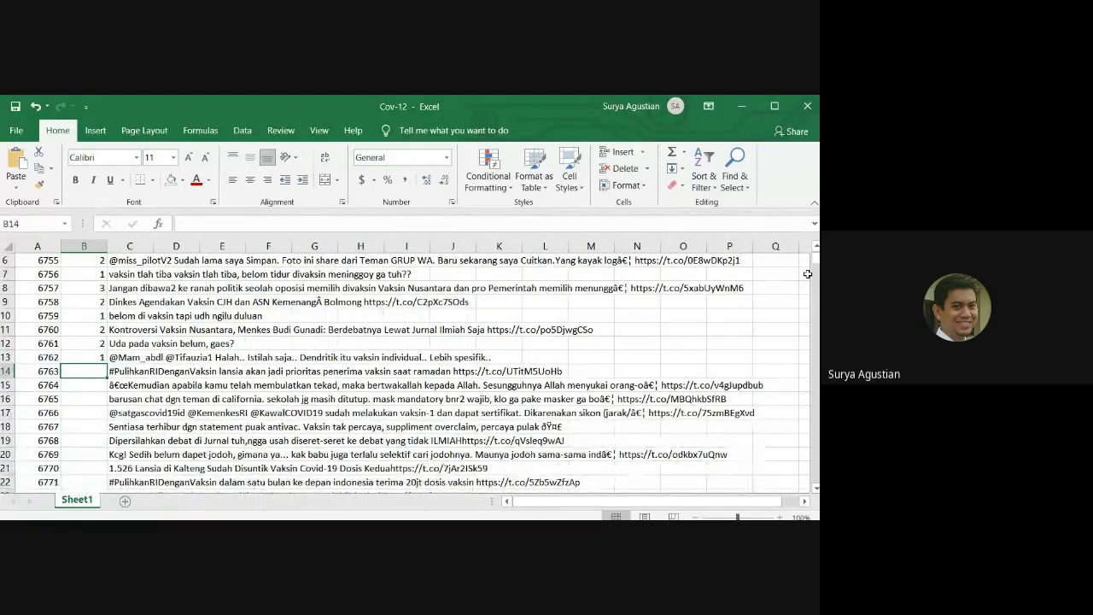
- Read along the text of tweet 6763 in row 14, examining what it says about vaccine priority for the elderly
{"action": "key", "text": "Right"}
{"action": "key", "text": "Right"}
{"action": "key", "text": "Left"}
{"action": "key", "text": "Right"}
{"action": "key", "text": "Left"}
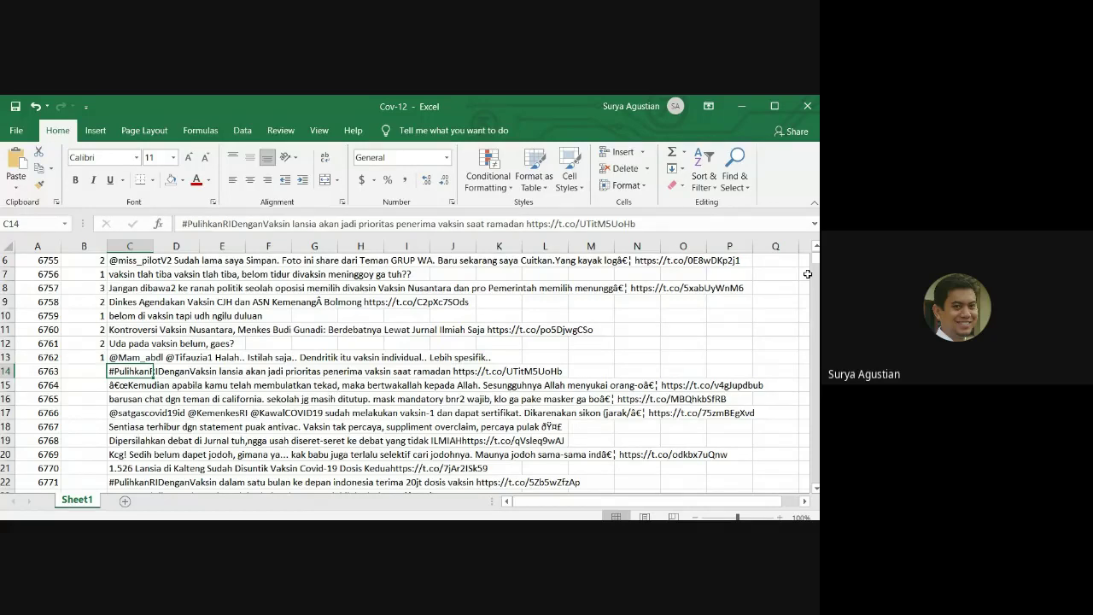
{"action": "key", "text": "Right"}
{"action": "key", "text": "Left"}
{"action": "key", "text": "Right"}
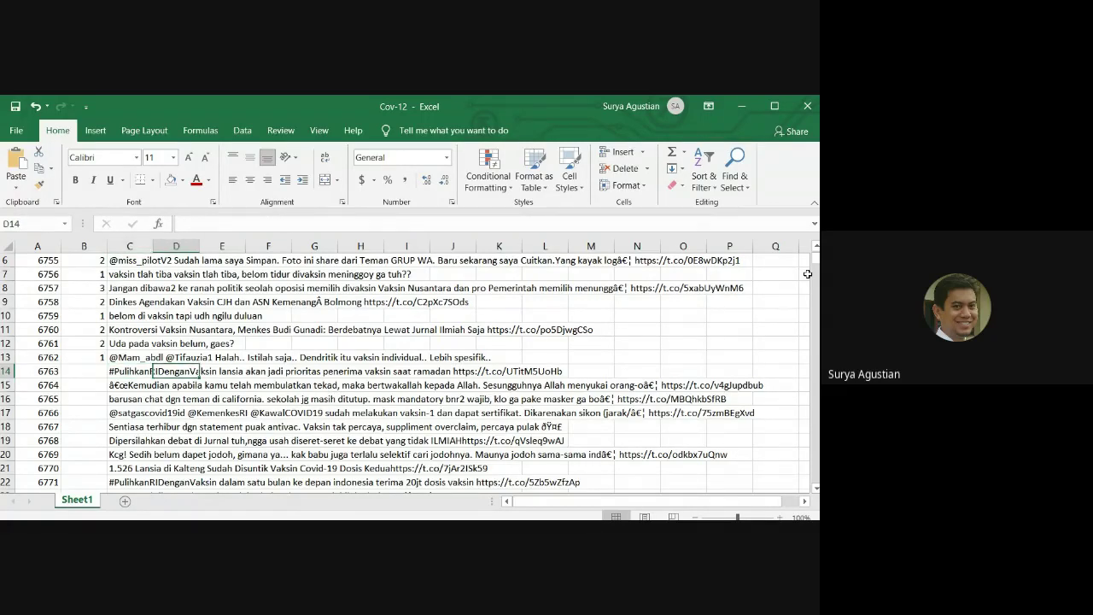
{"action": "key", "text": "Left"}
{"action": "key", "text": "Right"}
{"action": "key", "text": "Left"}
{"action": "key", "text": "Right"}
{"action": "key", "text": "Right"}
{"action": "key", "text": "Right"}
{"action": "key", "text": "Right"}
{"action": "key", "text": "Right"}
{"action": "key", "text": "Right"}
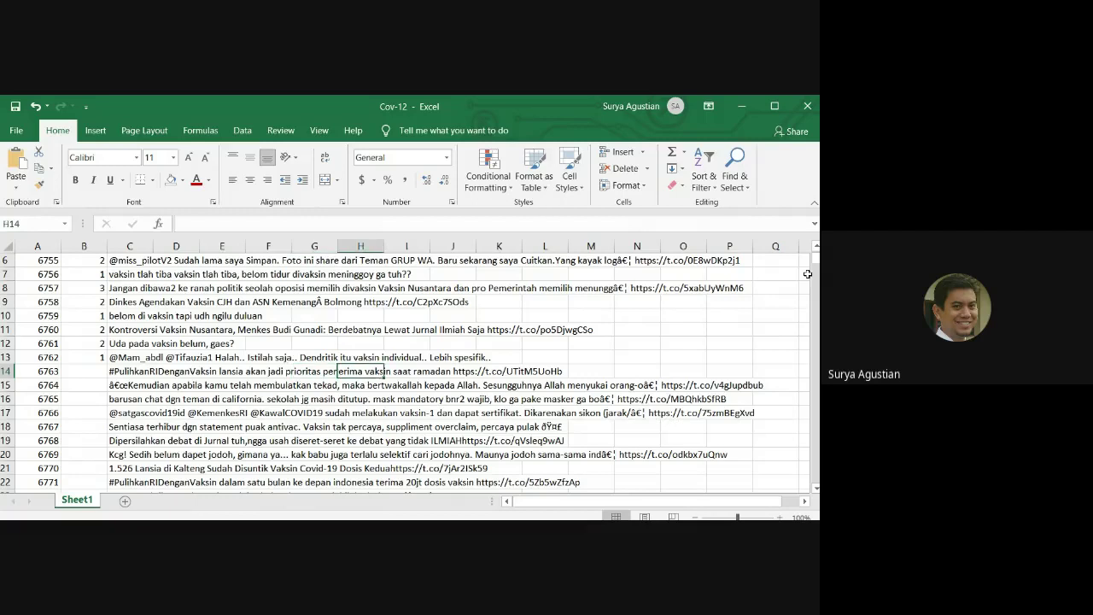
- Enter sentiment code 2 for tweet 6763 in cell B14 of the Sentimen column
{"action": "key", "text": "Right"}
{"action": "key", "text": "Left"}
{"action": "key", "text": "Left"}
{"action": "key", "text": "Left"}
{"action": "key", "text": "Left"}
{"action": "key", "text": "Left"}
{"action": "key", "text": "Left"}
{"action": "key", "text": "Left"}
{"action": "key", "text": "Left"}
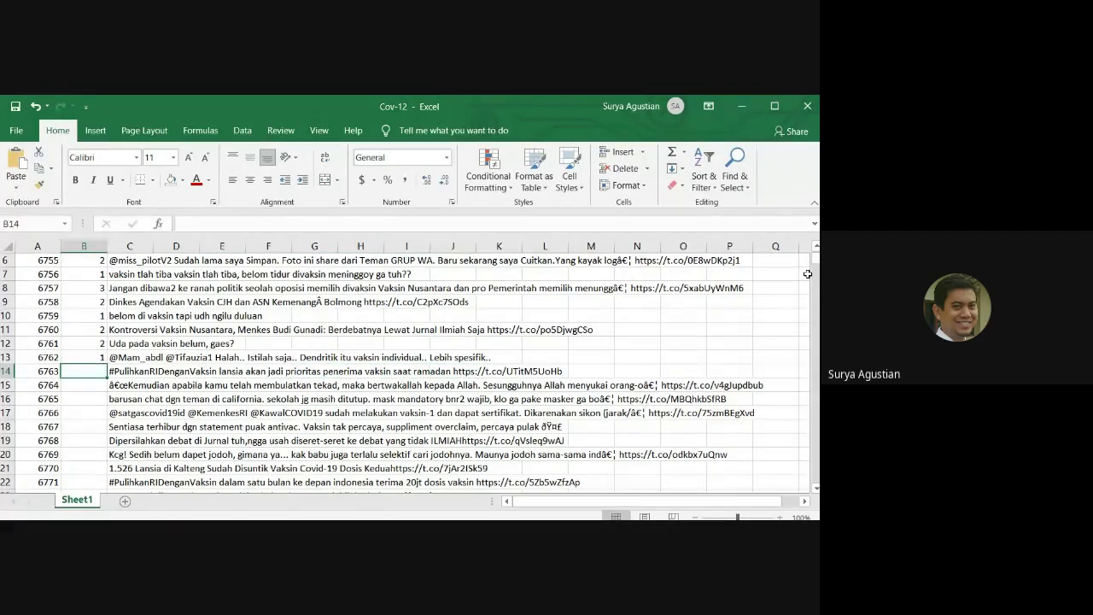
{"action": "type", "text": "2"}
{"action": "key", "text": "Return"}
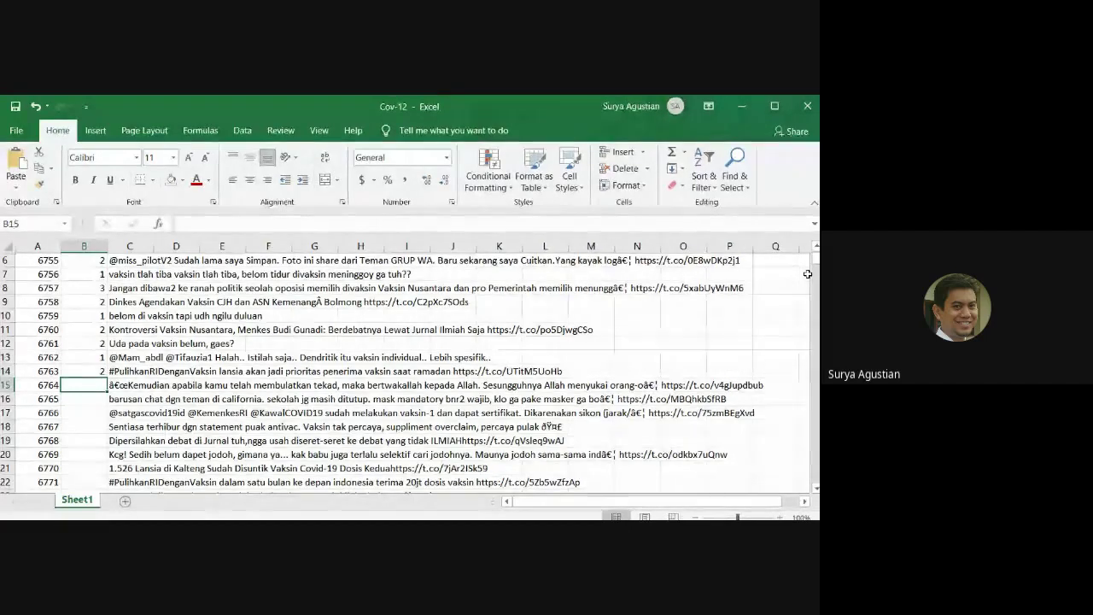
- Reread tweet 6763 in row 14, examining its #PulihkanRIDenganVaksin hashtag and the rest of its wording against the assigned code
{"action": "key", "text": "Up"}
{"action": "key", "text": "Right"}
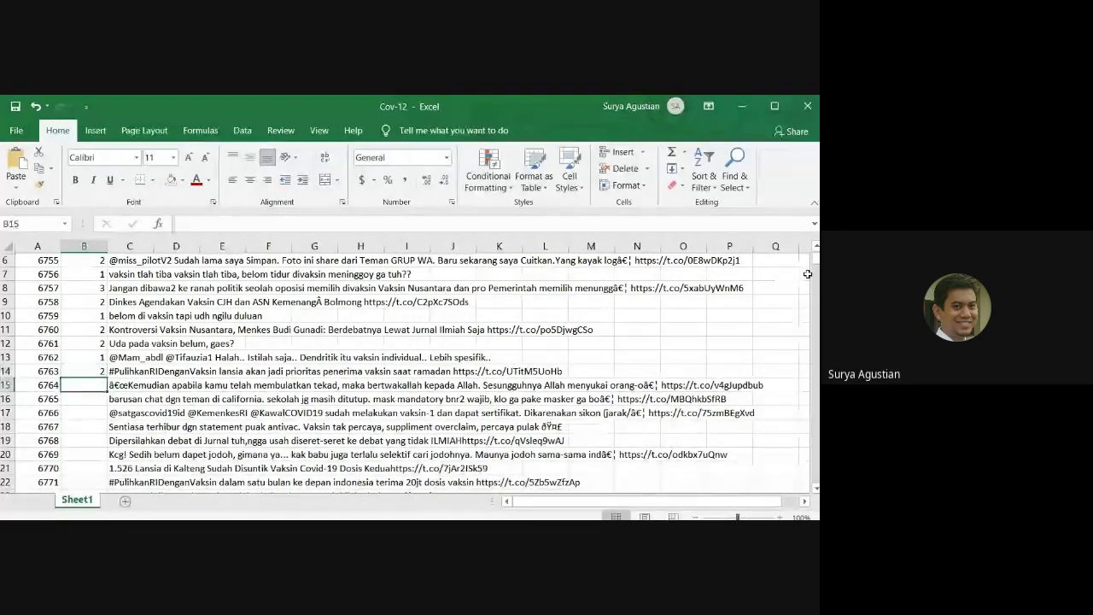
{"action": "key", "text": "Right"}
{"action": "key", "text": "Left"}
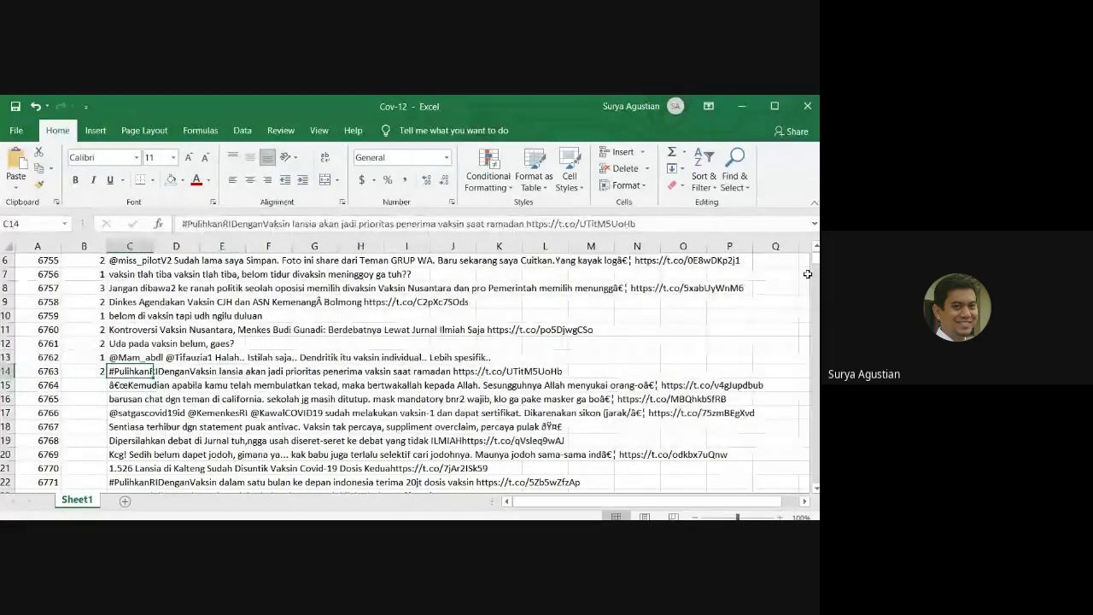
{"action": "key", "text": "Right"}
{"action": "key", "text": "Left"}
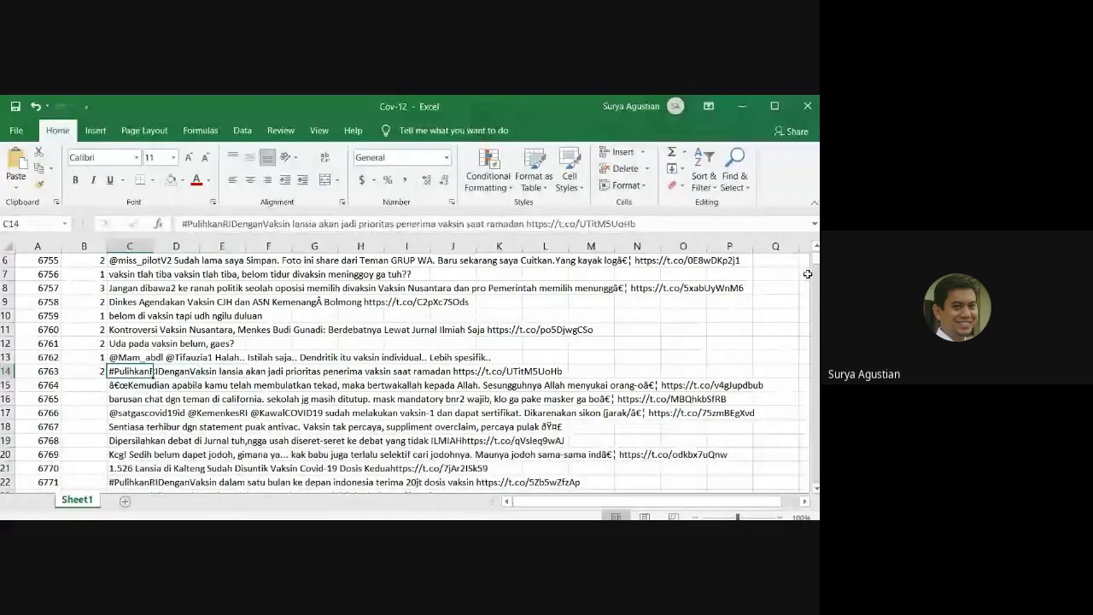
{"action": "key", "text": "Right"}
{"action": "key", "text": "Right"}
{"action": "key", "text": "Left"}
{"action": "key", "text": "Left"}
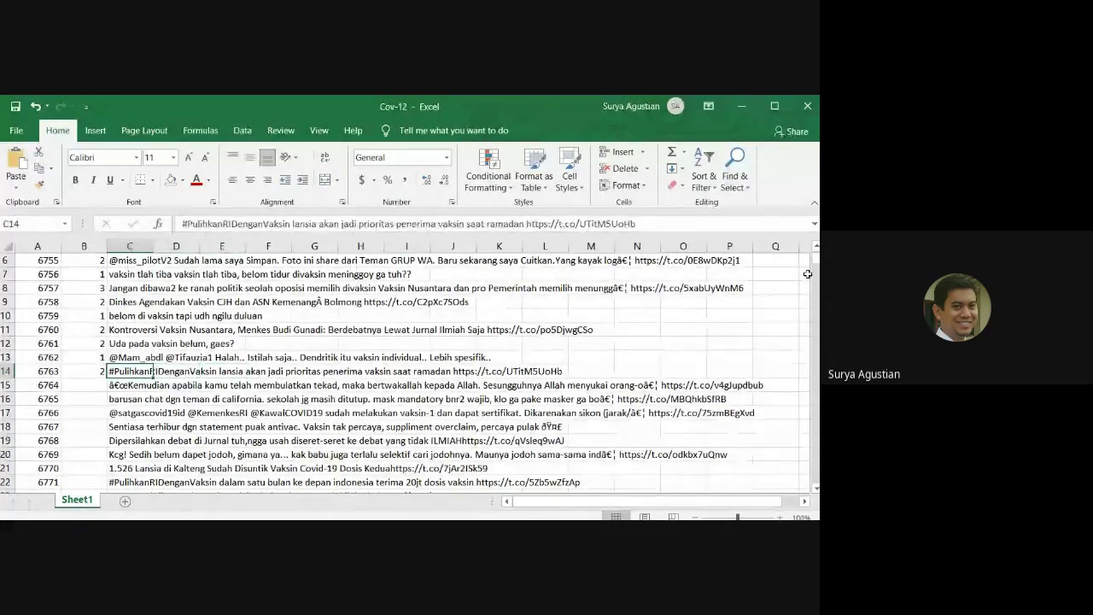
{"action": "key", "text": "Right"}
{"action": "key", "text": "Left"}
{"action": "key", "text": "Right"}
{"action": "key", "text": "Left"}
{"action": "key", "text": "Right"}
{"action": "key", "text": "Right"}
{"action": "key", "text": "Left"}
{"action": "key", "text": "Left"}
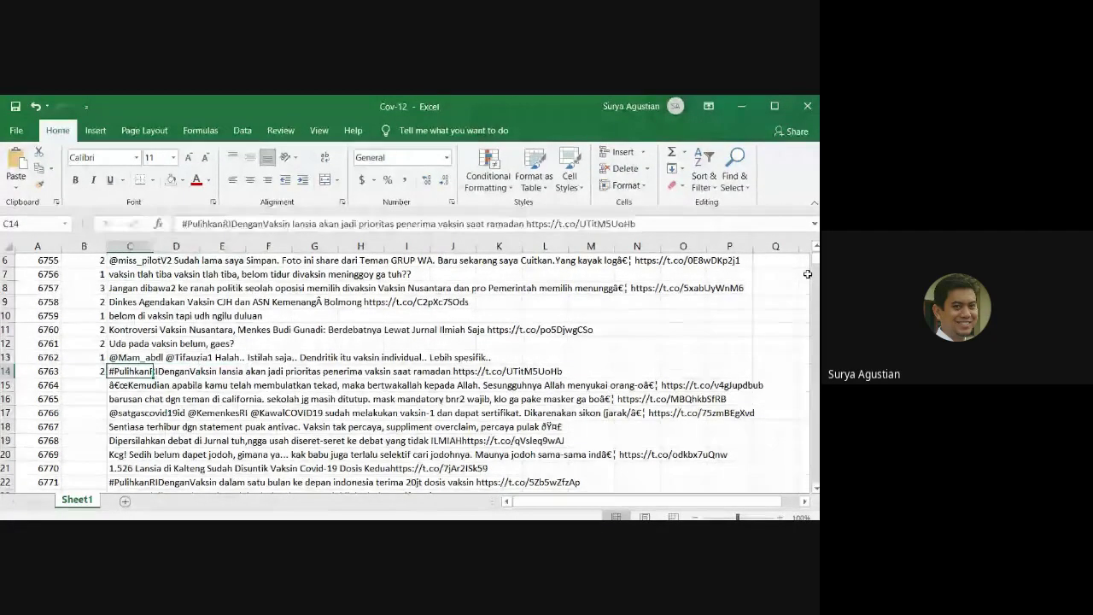
{"action": "key", "text": "Right"}
{"action": "key", "text": "Left"}
{"action": "key", "text": "Right"}
{"action": "key", "text": "Right"}
{"action": "key", "text": "Right"}
{"action": "key", "text": "Right"}
{"action": "key", "text": "Right"}
{"action": "key", "text": "Right"}
{"action": "key", "text": "Left"}
- Read along the text of tweet 6764 in row 15, examining its religious quotation
{"action": "key", "text": "Home"}
{"action": "key", "text": "Right"}
{"action": "key", "text": "Down"}
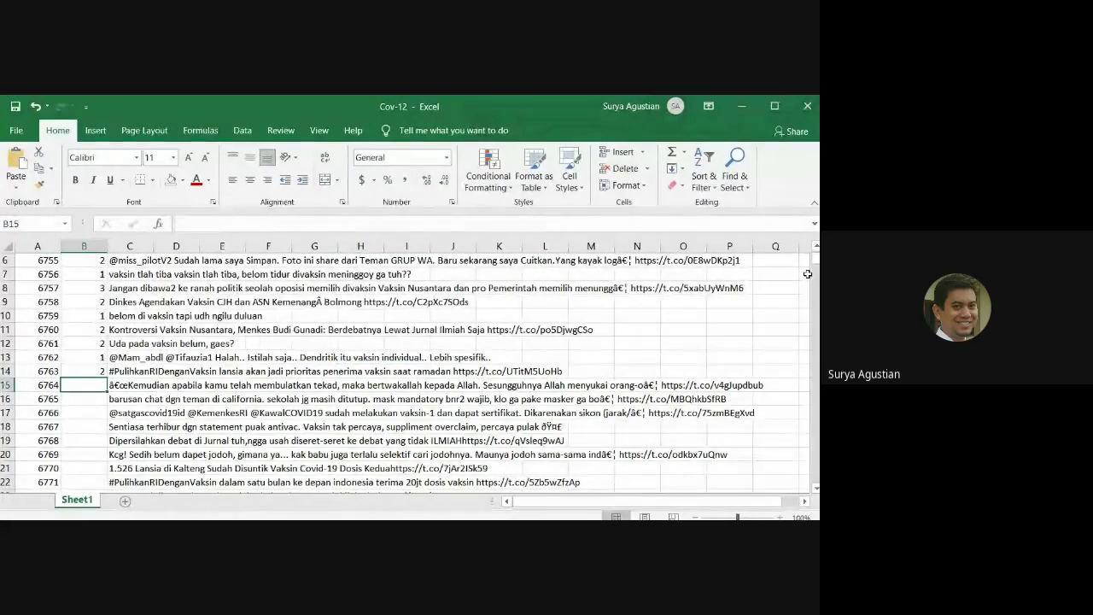
{"action": "key", "text": "Down"}
{"action": "key", "text": "Up"}
{"action": "key", "text": "Right"}
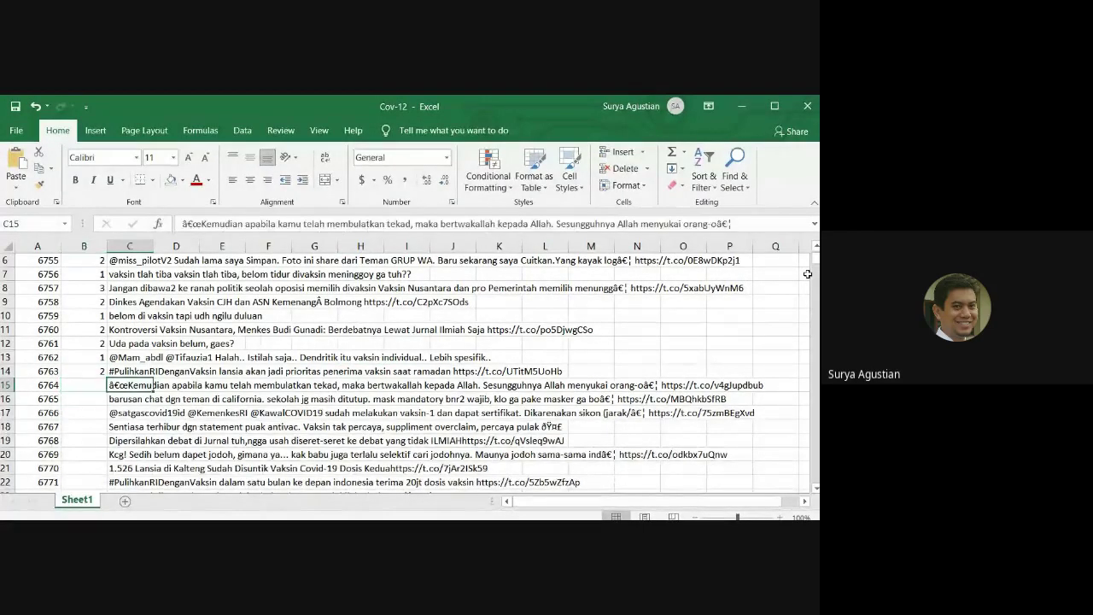
{"action": "key", "text": "Right"}
{"action": "key", "text": "Right"}
{"action": "key", "text": "Right"}
{"action": "key", "text": "Right"}
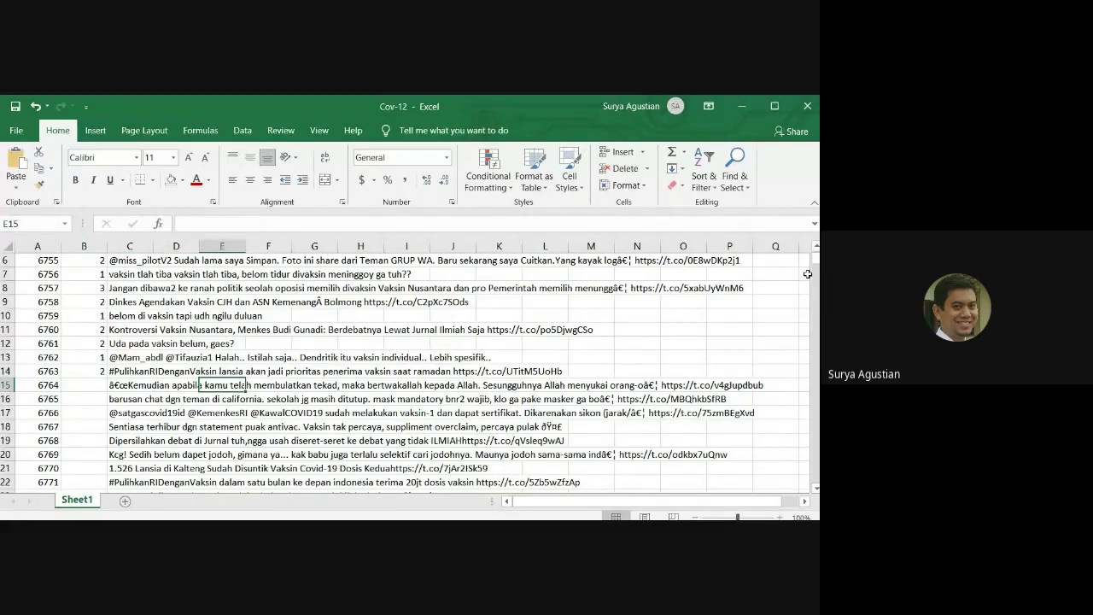
{"action": "key", "text": "Right"}
{"action": "key", "text": "Right"}
{"action": "key", "text": "Right"}
{"action": "key", "text": "Right"}
{"action": "key", "text": "Right"}
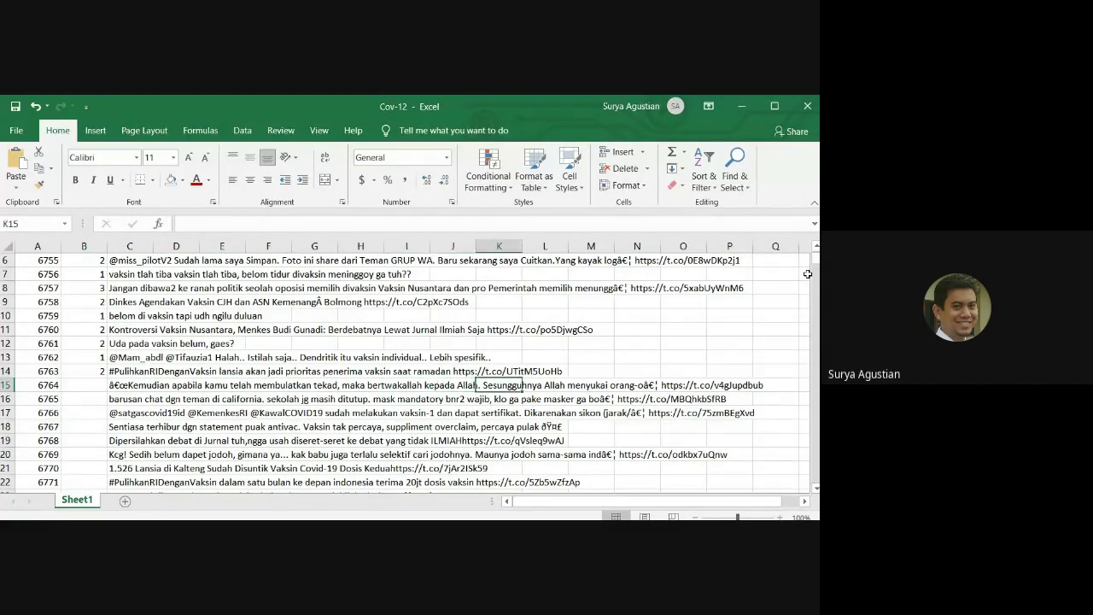
{"action": "key", "text": "Right"}
- Enter sentiment code 2 for tweet 6764 in cell B15 of the Sentimen column
{"action": "key", "text": "Left"}
{"action": "key", "text": "Left"}
{"action": "key", "text": "Left"}
{"action": "key", "text": "Left"}
{"action": "key", "text": "Left"}
{"action": "key", "text": "Left"}
{"action": "key", "text": "Left"}
{"action": "key", "text": "Left"}
{"action": "key", "text": "Left"}
{"action": "key", "text": "Left"}
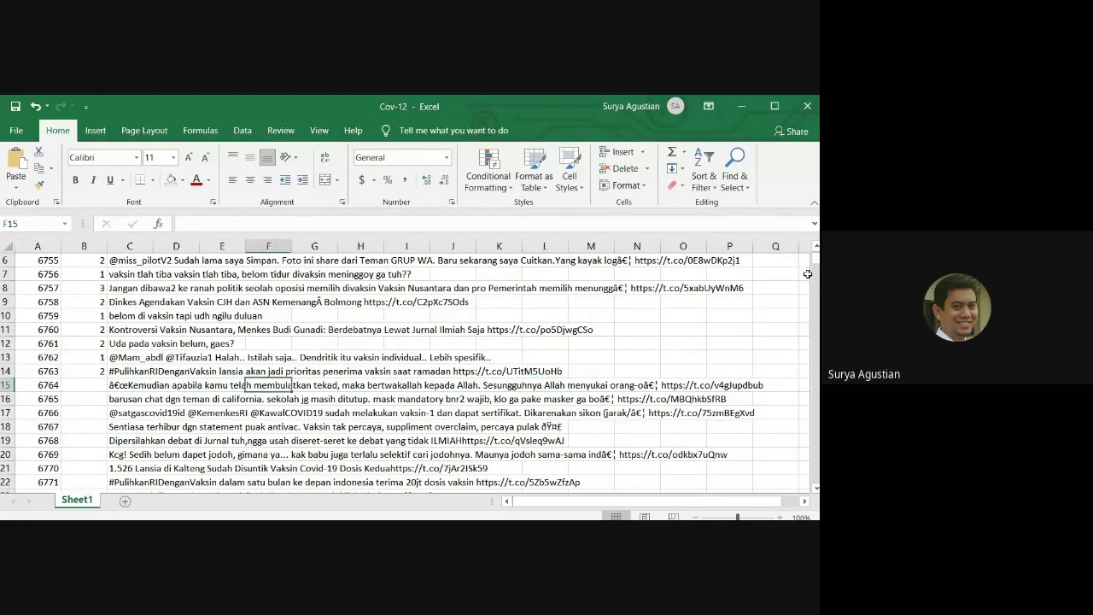
{"action": "key", "text": "Left"}
{"action": "key", "text": "Down"}
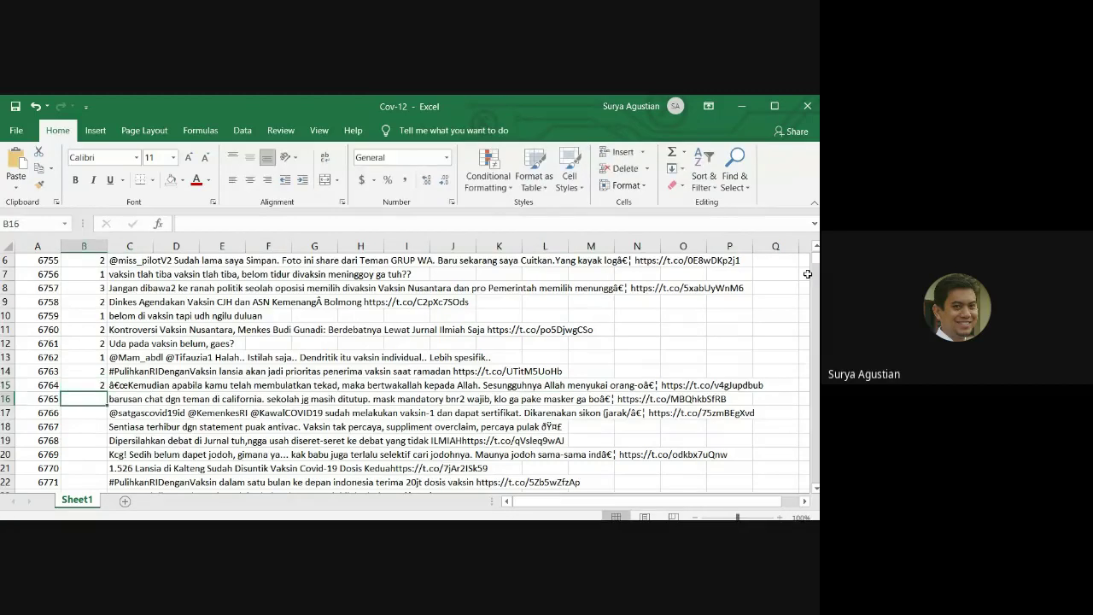
- Read along the text of tweet 6765 in row 16, from the California chat through the school-closure and mask remarks
{"action": "key", "text": "Right"}
{"action": "key", "text": "Right"}
{"action": "key", "text": "Right"}
{"action": "key", "text": "Right"}
{"action": "key", "text": "Right"}
{"action": "key", "text": "Right"}
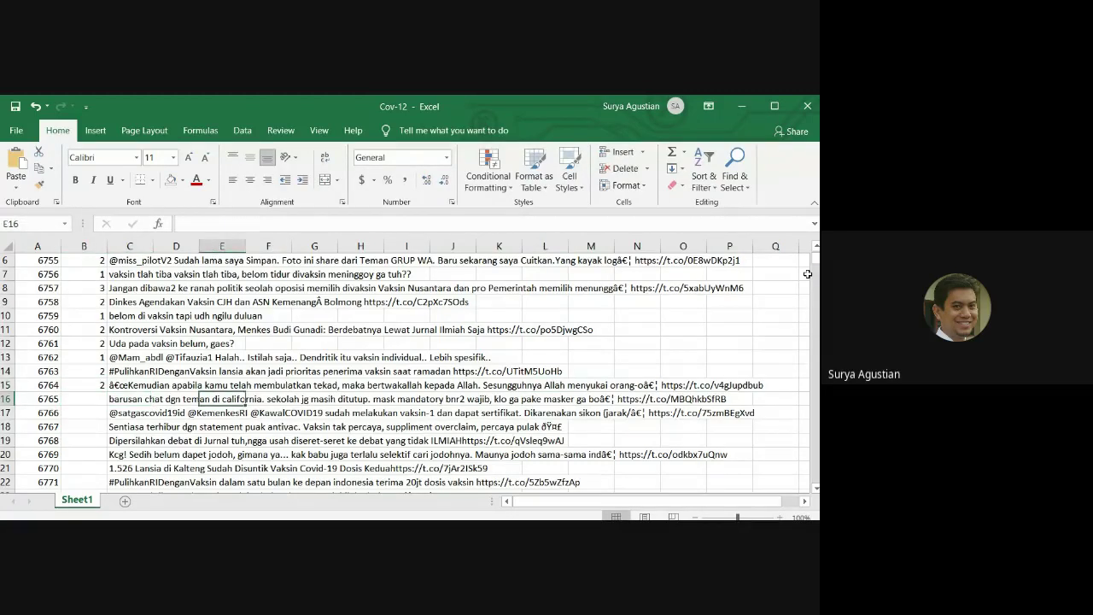
{"action": "key", "text": "Right"}
{"action": "key", "text": "Right"}
{"action": "key", "text": "Right"}
{"action": "key", "text": "Right"}
{"action": "key", "text": "Right"}
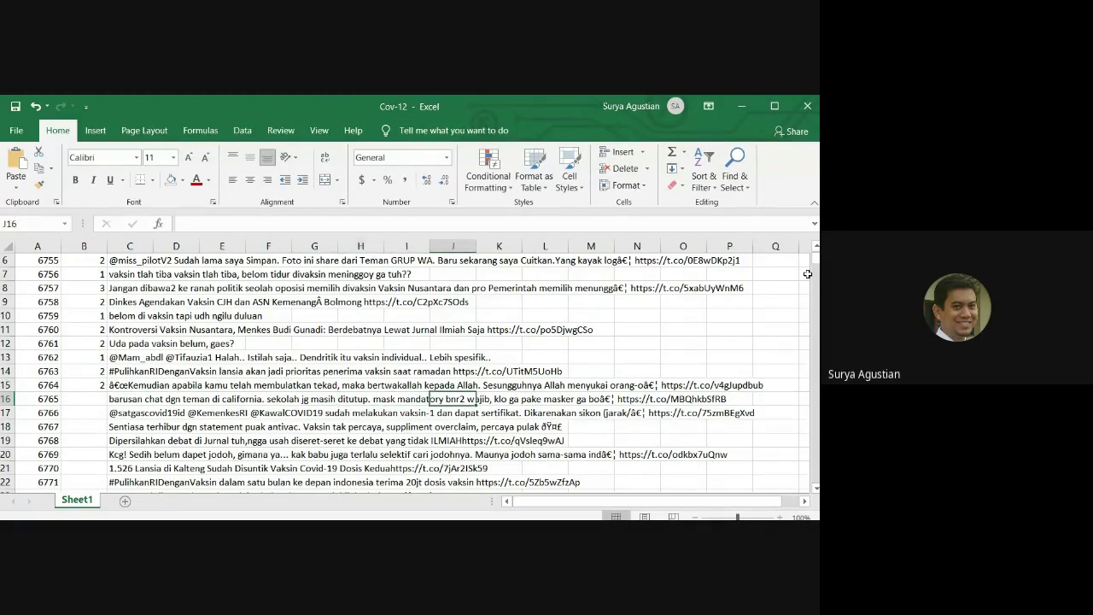
{"action": "key", "text": "Right"}
{"action": "key", "text": "Left"}
{"action": "key", "text": "Left"}
{"action": "key", "text": "Left"}
{"action": "key", "text": "Left"}
{"action": "key", "text": "Left"}
{"action": "key", "text": "Left"}
{"action": "key", "text": "Left"}
{"action": "key", "text": "Left"}
{"action": "key", "text": "Left"}
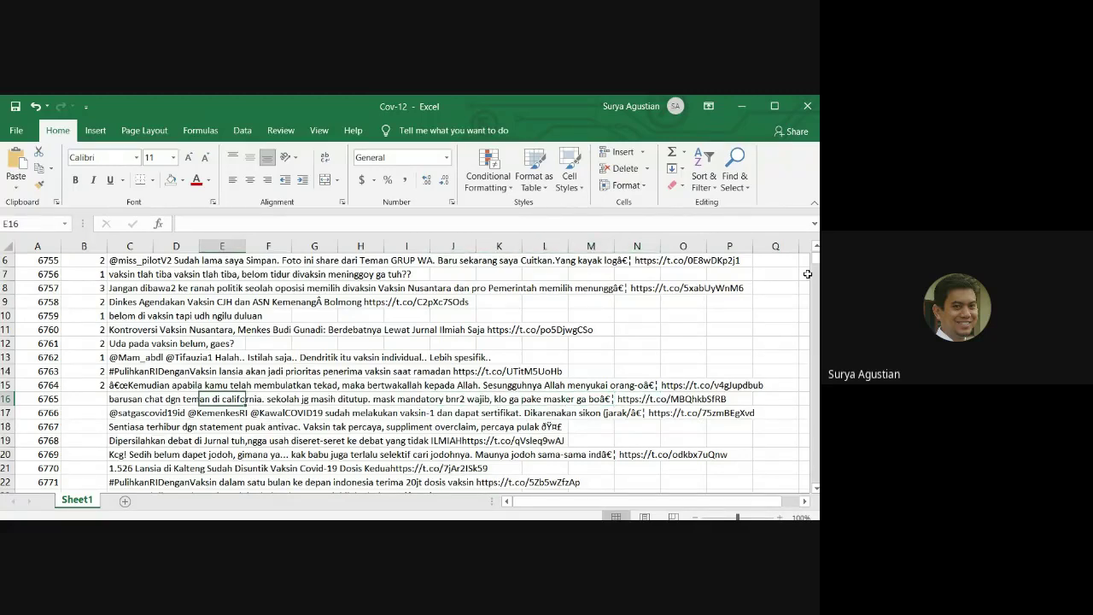
- Reread tweet 6765 in row 16 from its California mention to the mandatory mask wording
{"action": "key", "text": "Right"}
{"action": "key", "text": "Right"}
{"action": "key", "text": "Right"}
{"action": "key", "text": "Right"}
{"action": "key", "text": "Right"}
{"action": "key", "text": "Right"}
{"action": "key", "text": "Right"}
{"action": "key", "text": "Left"}
{"action": "key", "text": "Left"}
{"action": "key", "text": "Left"}
{"action": "key", "text": "Left"}
{"action": "key", "text": "Left"}
{"action": "key", "text": "Left"}
{"action": "key", "text": "Left"}
{"action": "key", "text": "Left"}
{"action": "key", "text": "Left"}
{"action": "key", "text": "Left"}
{"action": "key", "text": "Left"}
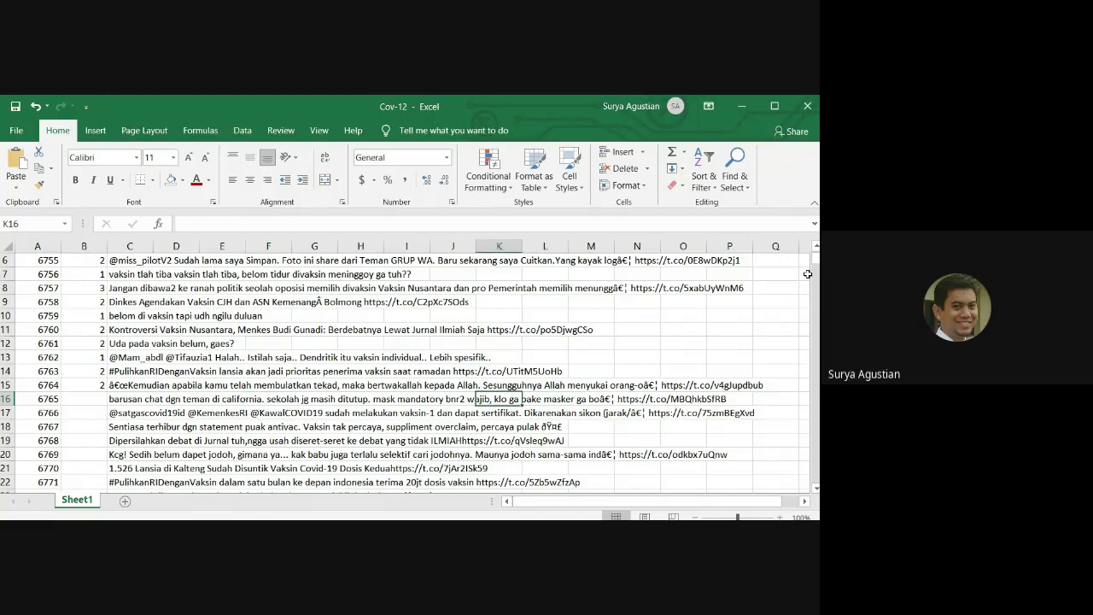
{"action": "key", "text": "Right"}
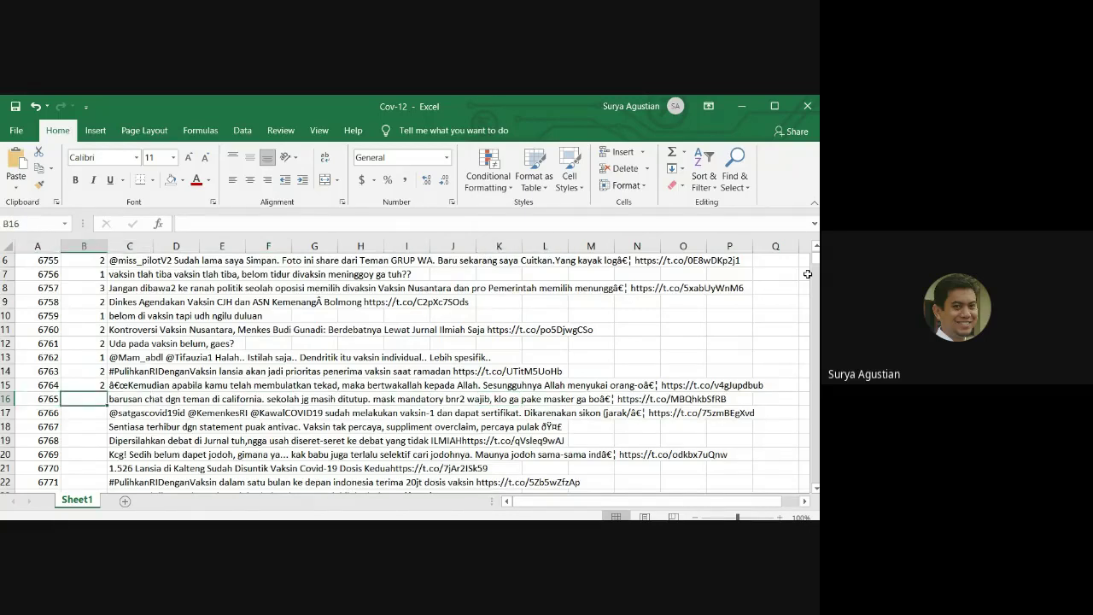
- Examine the mask-mandate phrases of tweet 6765 in row 16 through to the truncated end of its text
{"action": "key", "text": "Right"}
{"action": "key", "text": "Right"}
{"action": "key", "text": "Right"}
{"action": "key", "text": "Right"}
{"action": "key", "text": "Right"}
{"action": "key", "text": "Right"}
{"action": "key", "text": "Right"}
{"action": "key", "text": "Right"}
{"action": "key", "text": "Right"}
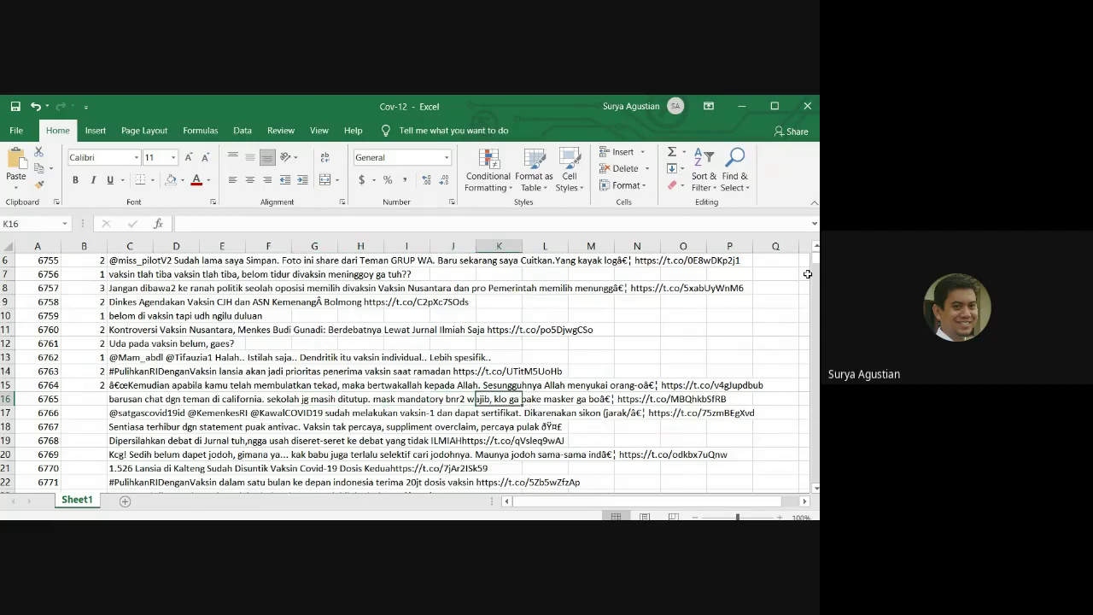
{"action": "key", "text": "Left"}
{"action": "key", "text": "Left"}
{"action": "key", "text": "Left"}
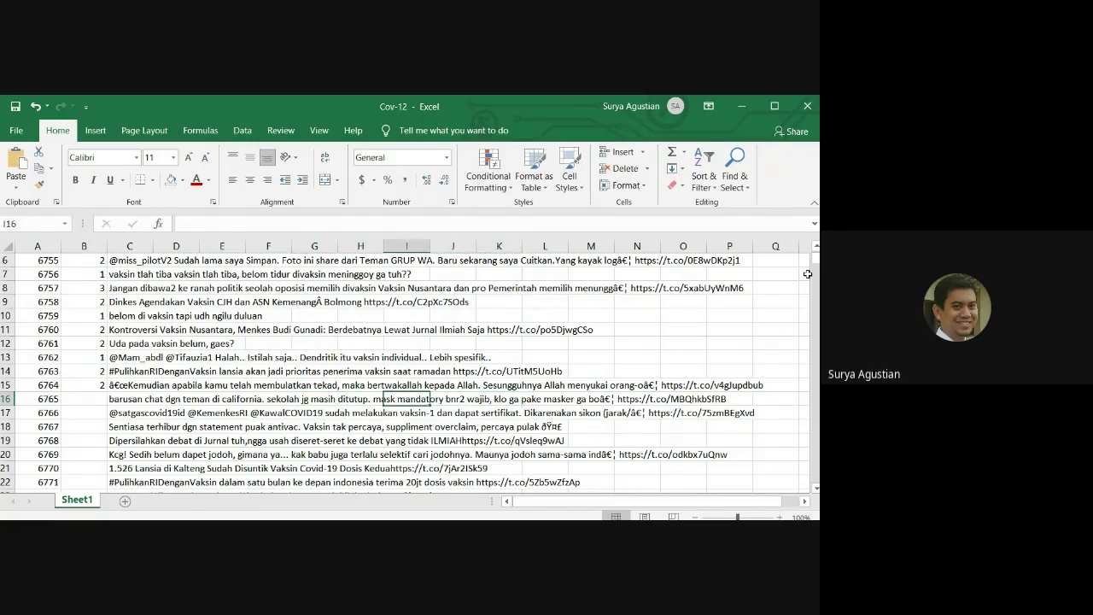
{"action": "key", "text": "Left"}
{"action": "key", "text": "Left"}
{"action": "key", "text": "Right"}
{"action": "key", "text": "Right"}
{"action": "key", "text": "Right"}
{"action": "key", "text": "Right"}
{"action": "key", "text": "Right"}
{"action": "key", "text": "Right"}
{"action": "key", "text": "Right"}
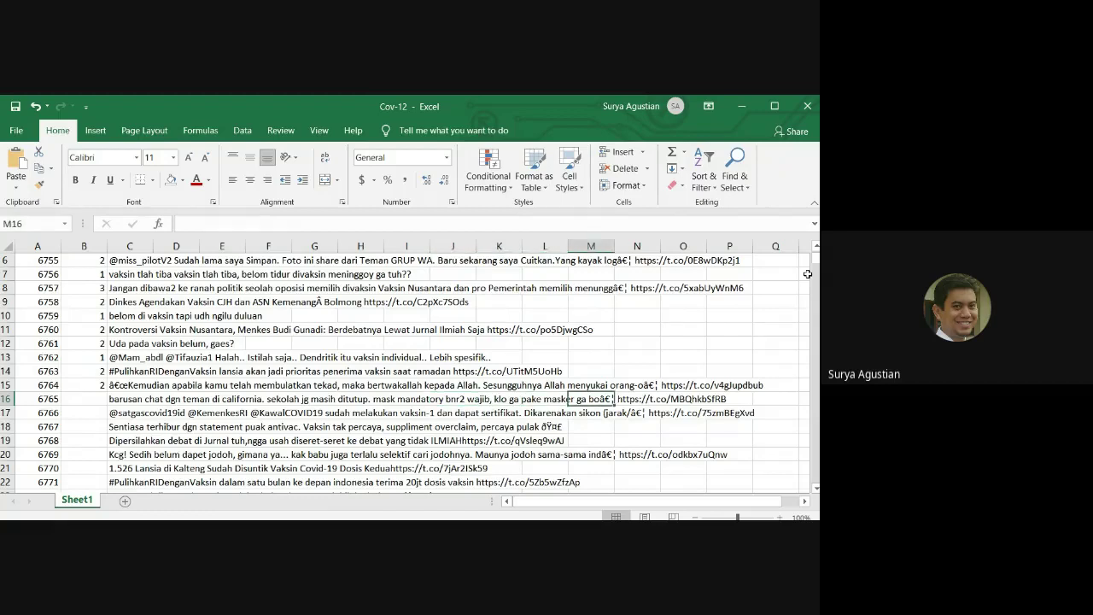
- Enter sentiment code 2 for tweet 6765 in cell B16 of the Sentimen column
{"action": "key", "text": "Left"}
{"action": "key", "text": "Left"}
{"action": "key", "text": "Left"}
{"action": "key", "text": "Left"}
{"action": "key", "text": "Left"}
{"action": "key", "text": "Left"}
{"action": "key", "text": "Left"}
{"action": "key", "text": "Left"}
{"action": "key", "text": "Left"}
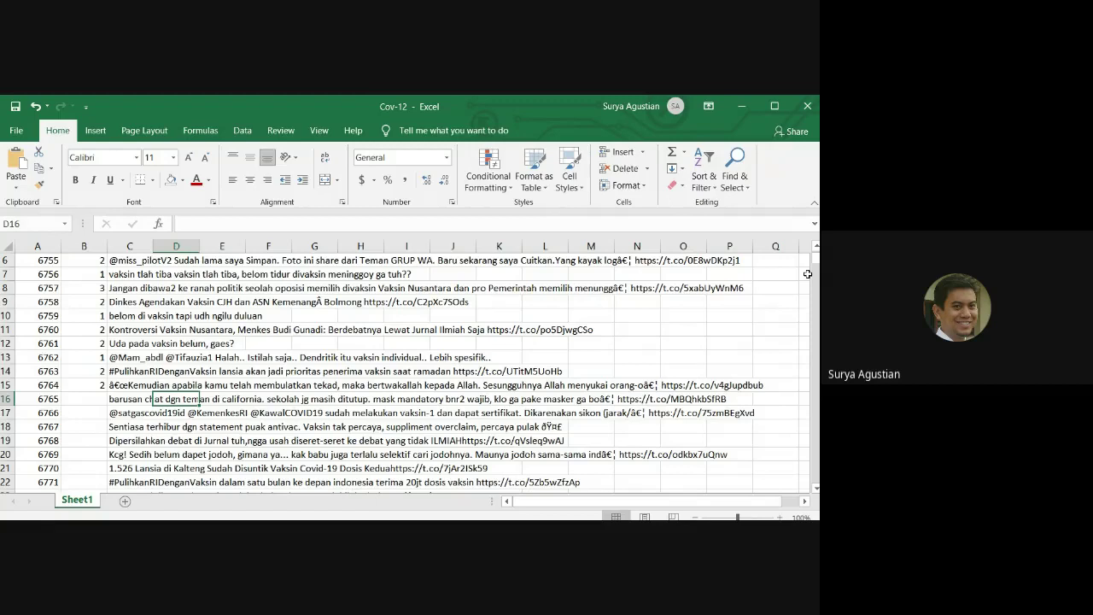
{"action": "key", "text": "Left"}
{"action": "key", "text": "Left"}
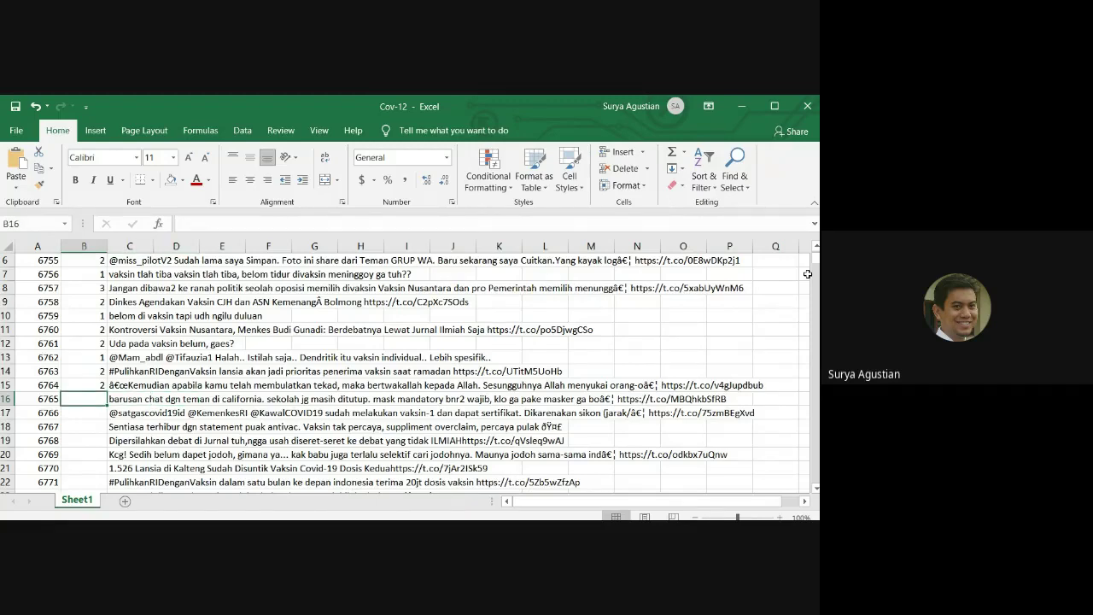
{"action": "type", "text": "2"}
{"action": "key", "text": "Return"}
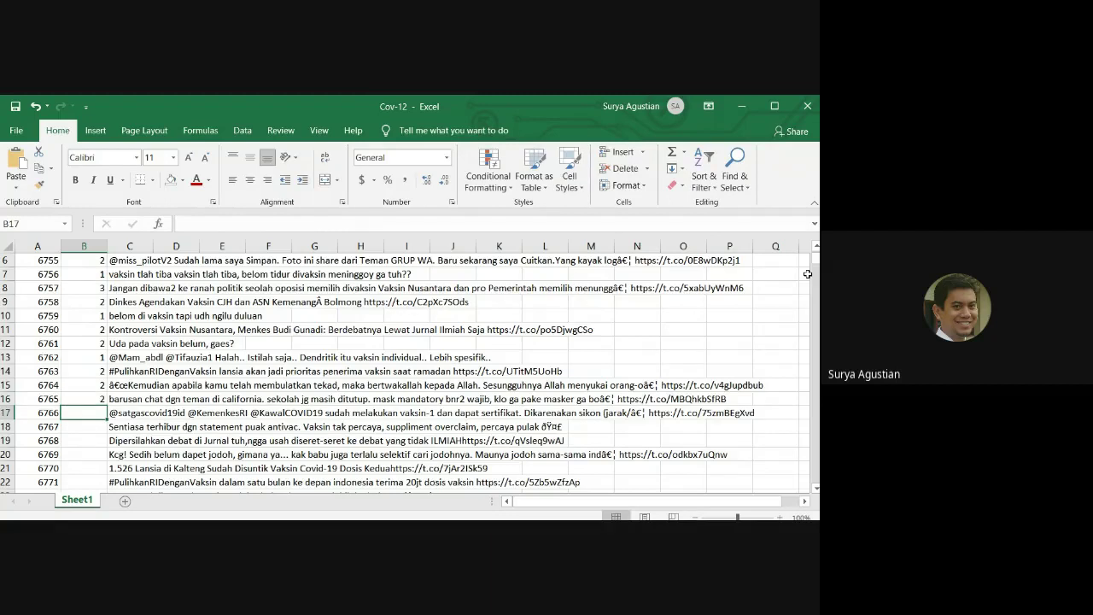
- Read along the text of tweet 6766 in row 17, examining its remarks on the first vaccination and the certificate
{"action": "key", "text": "Right"}
{"action": "key", "text": "Right"}
{"action": "key", "text": "Right"}
{"action": "key", "text": "Right"}
{"action": "key", "text": "Right"}
{"action": "key", "text": "Right"}
{"action": "key", "text": "Right"}
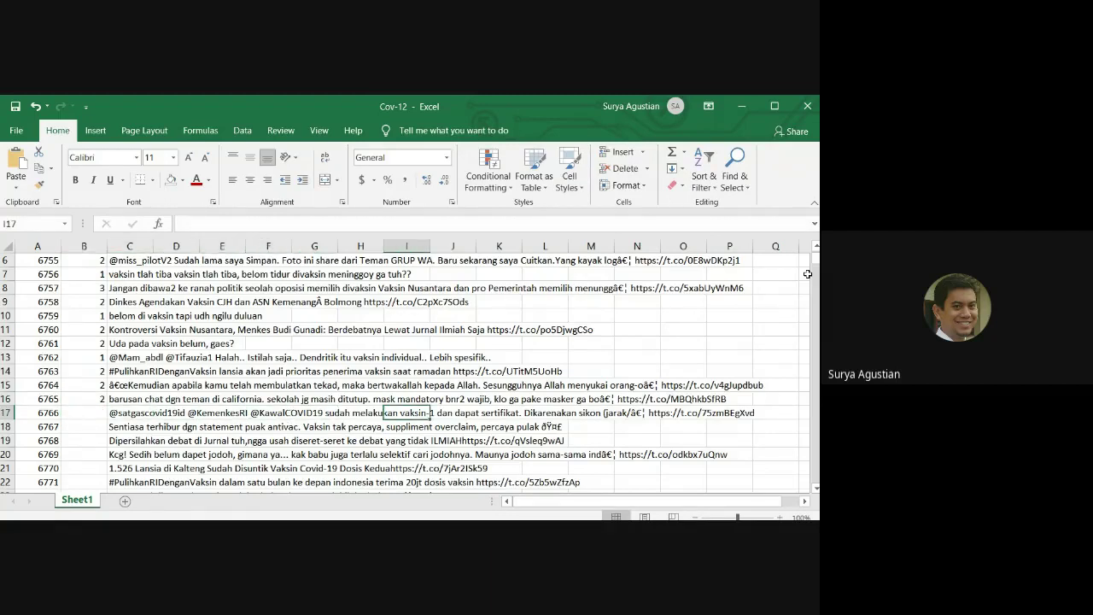
{"action": "key", "text": "Right"}
{"action": "key", "text": "Right"}
{"action": "key", "text": "Right"}
{"action": "key", "text": "Right"}
- Enter sentiment code 2 for tweet 6766 in cell B17 of the Sentimen column
{"action": "key", "text": "Left"}
{"action": "key", "text": "Left"}
{"action": "key", "text": "Left"}
{"action": "key", "text": "Left"}
{"action": "key", "text": "Left"}
{"action": "key", "text": "Left"}
{"action": "key", "text": "Left"}
{"action": "key", "text": "Left"}
{"action": "key", "text": "Left"}
{"action": "key", "text": "Left"}
{"action": "key", "text": "Left"}
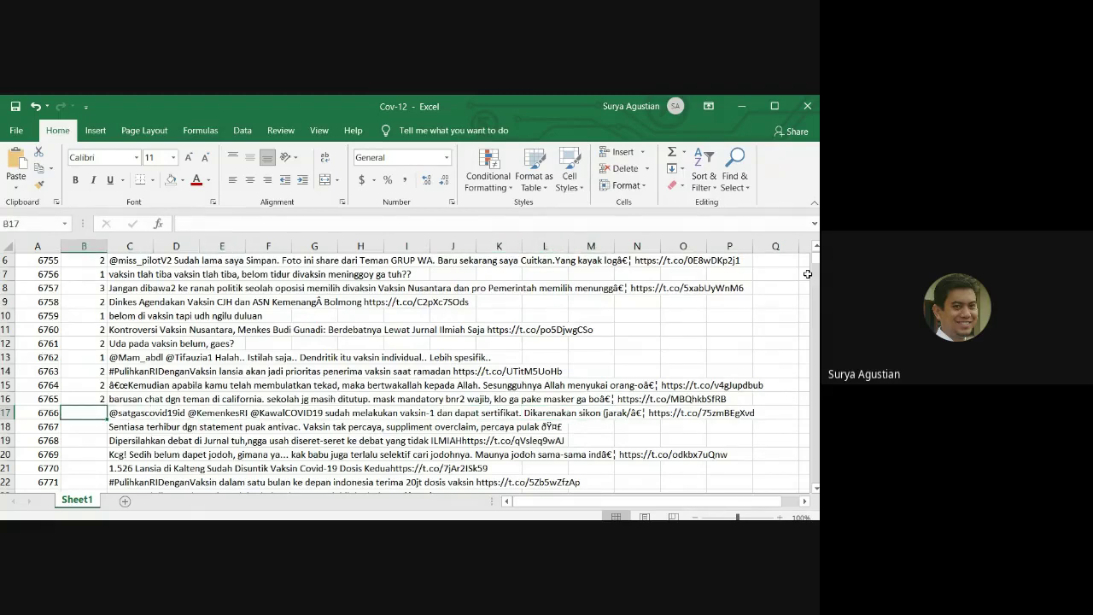
{"action": "key", "text": "Down"}
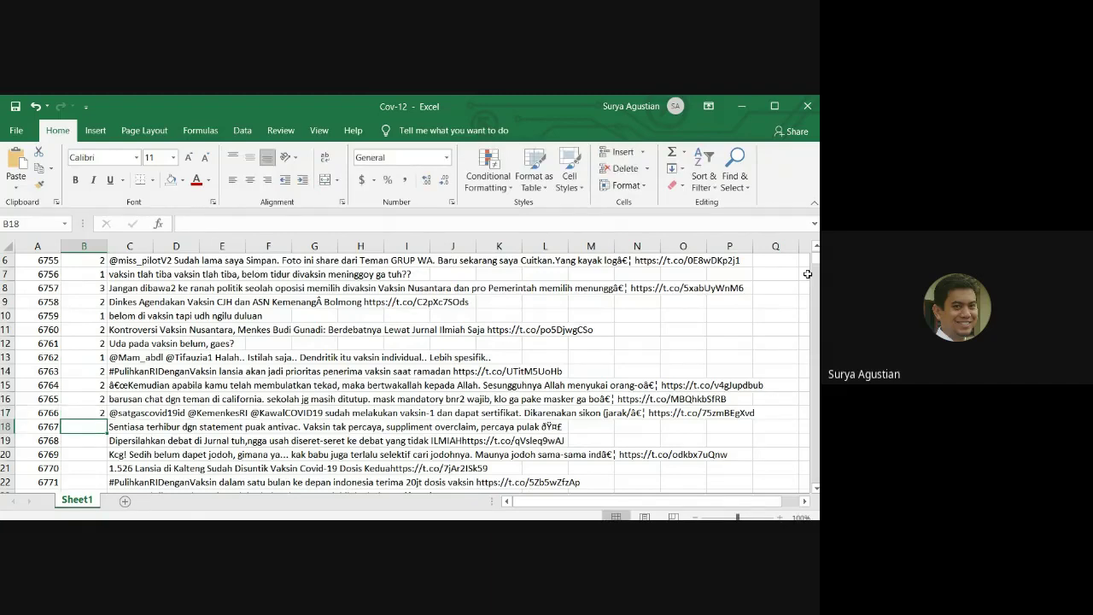
- Read along the text of tweet 6767 in row 18, examining its remarks on antivaccine statements and overclaimed supplements
{"action": "key", "text": "Right"}
{"action": "key", "text": "Right"}
{"action": "key", "text": "Right"}
{"action": "key", "text": "Right"}
{"action": "key", "text": "Right"}
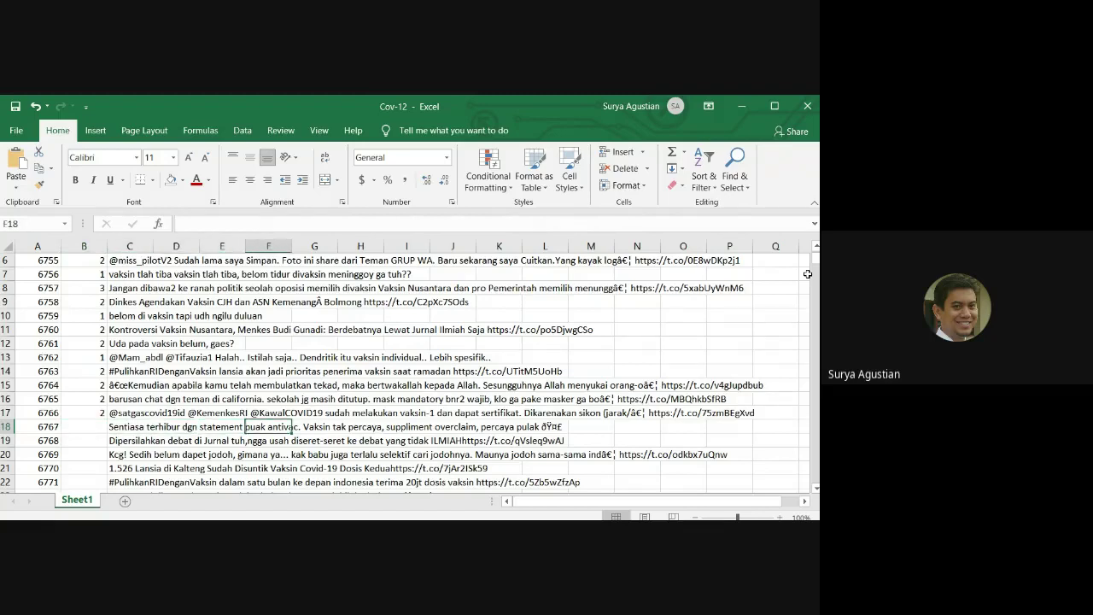
{"action": "key", "text": "Left"}
{"action": "key", "text": "Left"}
{"action": "key", "text": "Left"}
{"action": "key", "text": "Left"}
{"action": "key", "text": "Right"}
{"action": "key", "text": "Right"}
{"action": "key", "text": "Right"}
{"action": "key", "text": "Right"}
{"action": "key", "text": "Right"}
{"action": "key", "text": "Right"}
{"action": "key", "text": "Right"}
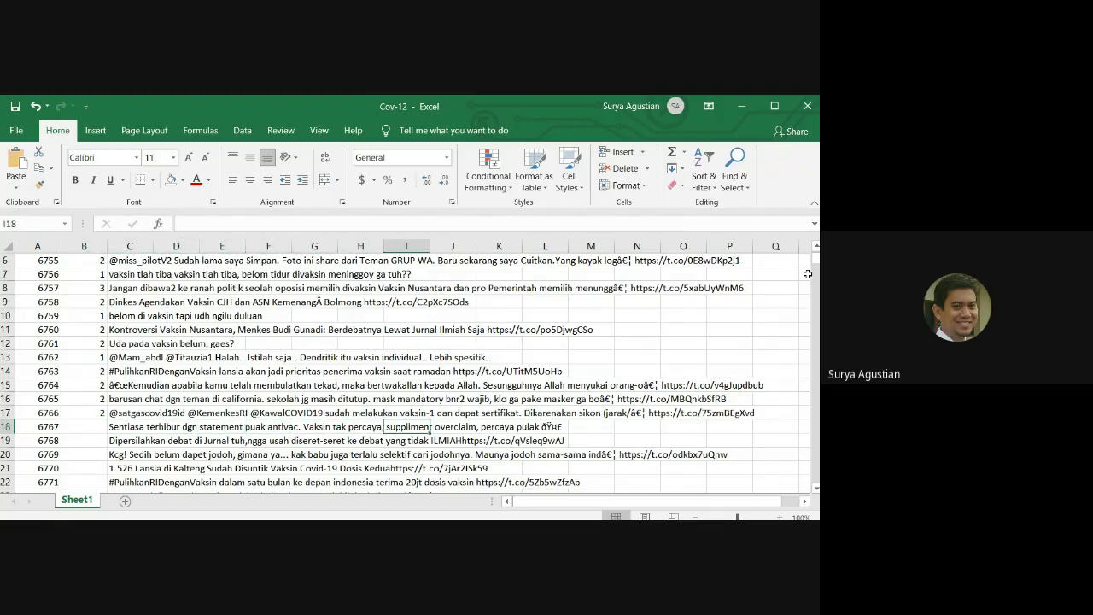
{"action": "key", "text": "Right"}
{"action": "key", "text": "Right"}
- Enter sentiment code 1 for tweet 6767 in cell B18 of the Sentimen column
{"action": "key", "text": "Left"}
{"action": "key", "text": "Left"}
{"action": "key", "text": "Left"}
{"action": "key", "text": "Left"}
{"action": "key", "text": "Left"}
{"action": "key", "text": "Left"}
{"action": "key", "text": "Left"}
{"action": "key", "text": "Left"}
{"action": "key", "text": "Left"}
{"action": "key", "text": "Left"}
{"action": "key", "text": "Left"}
{"action": "key", "text": "Right"}
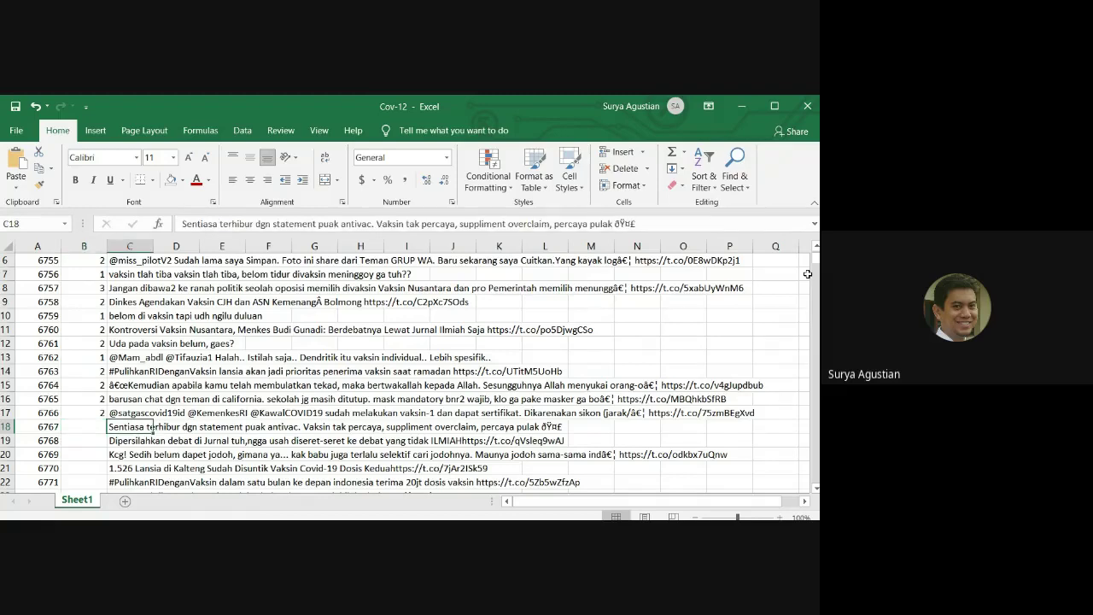
{"action": "type", "text": "1"}
{"action": "key", "text": "Tab"}
{"action": "key", "text": "Left"}
- Reread the text of tweet 6767 in row 18 against its assigned sentiment code
{"action": "key", "text": "Right"}
{"action": "key", "text": "Right"}
{"action": "key", "text": "Right"}
{"action": "key", "text": "Right"}
{"action": "key", "text": "Right"}
{"action": "key", "text": "Right"}
{"action": "key", "text": "Right"}
{"action": "key", "text": "Left"}
{"action": "key", "text": "Left"}
{"action": "key", "text": "Left"}
{"action": "key", "text": "Left"}
{"action": "key", "text": "Left"}
{"action": "key", "text": "Left"}
{"action": "key", "text": "Left"}
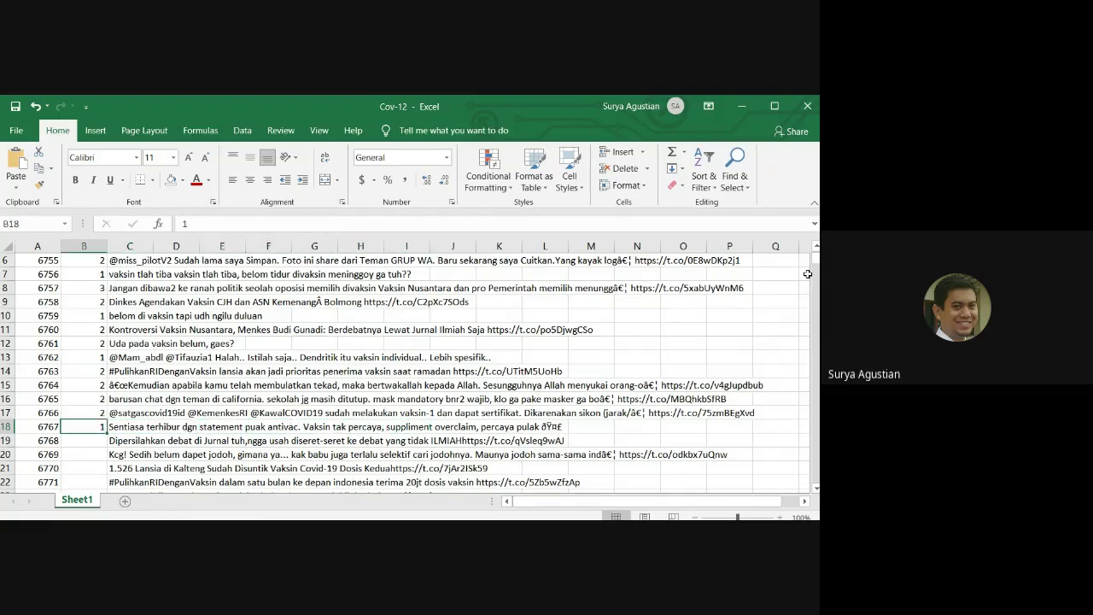
- Read along the text of tweet 6768 in row 19, examining its remark about debating in journals
{"action": "key", "text": "Down"}
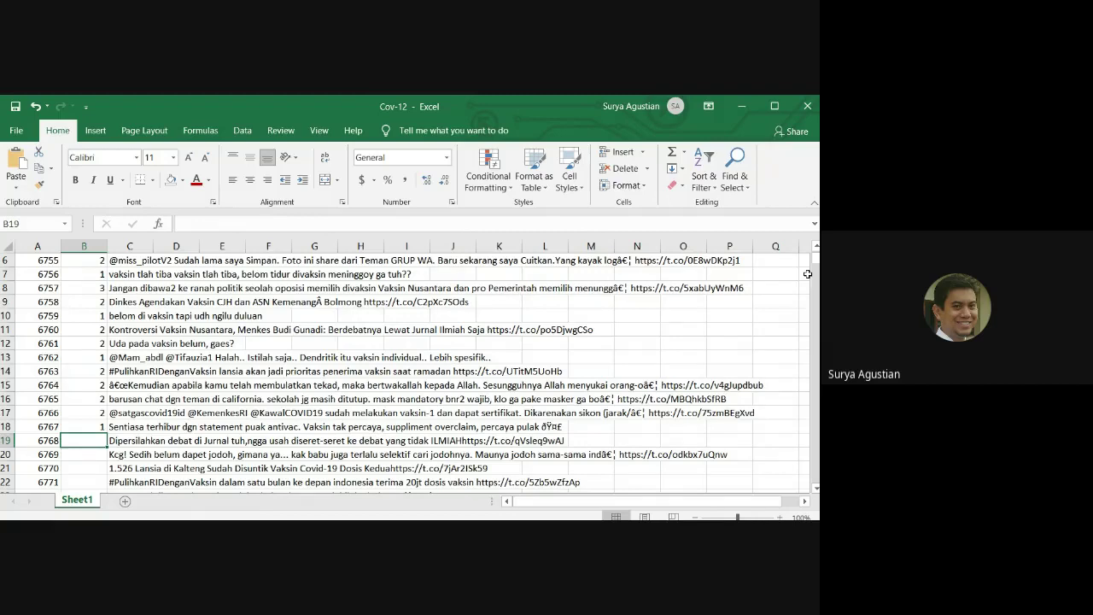
{"action": "key", "text": "Right"}
{"action": "key", "text": "Left"}
{"action": "key", "text": "Right"}
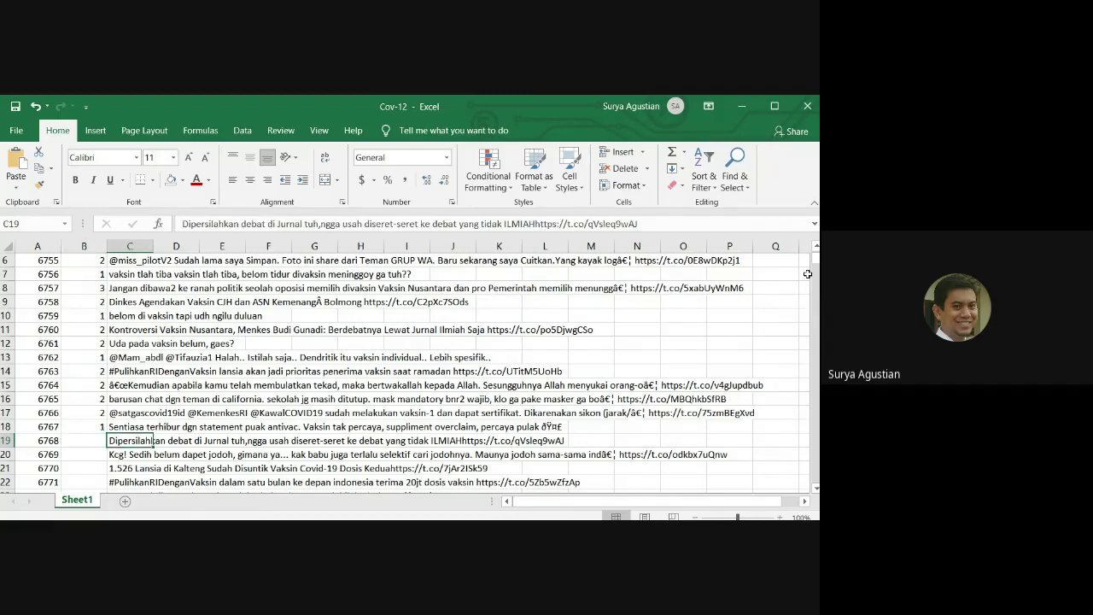
{"action": "key", "text": "Left"}
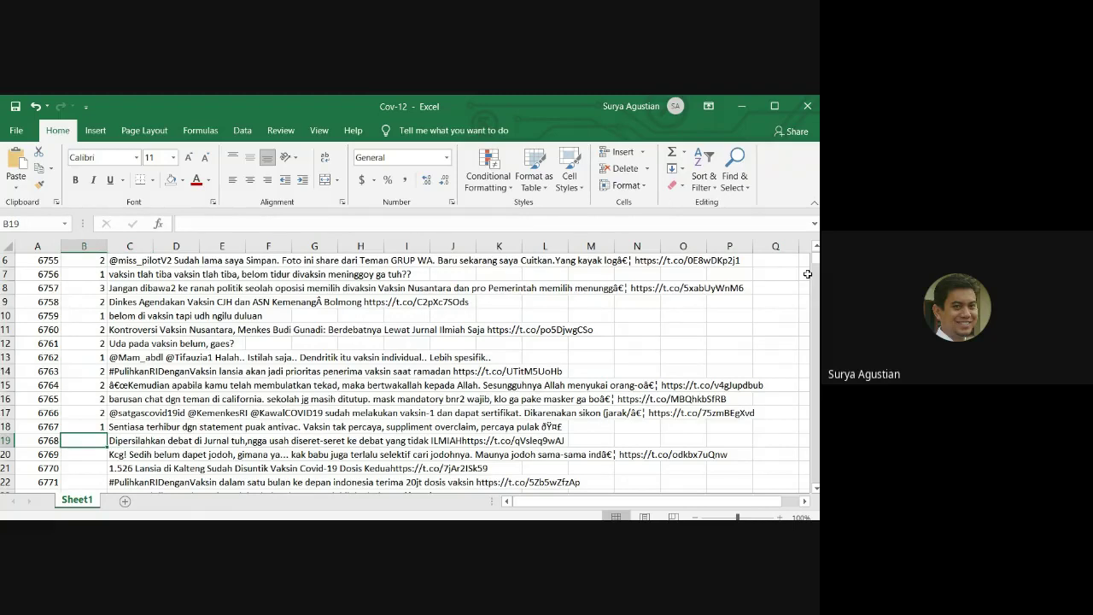
{"action": "key", "text": "Right"}
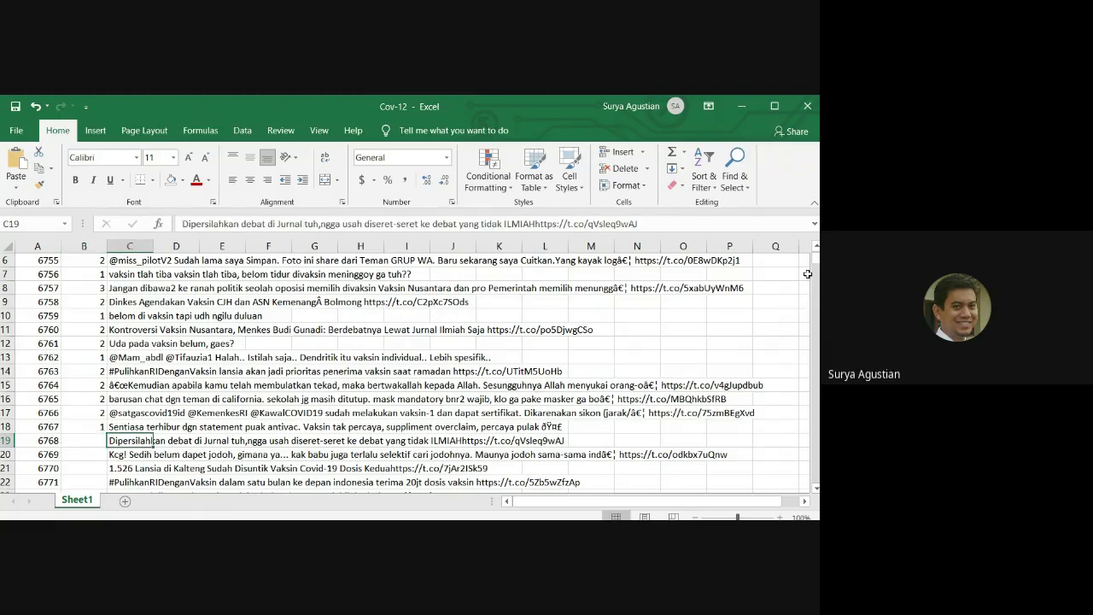
{"action": "key", "text": "Right"}
{"action": "key", "text": "Right"}
{"action": "key", "text": "Right"}
- Enter sentiment code 1 for tweet 6768 in cell B19 of the Sentimen column
{"action": "key", "text": "Left"}
{"action": "key", "text": "Left"}
{"action": "key", "text": "Left"}
{"action": "key", "text": "Left"}
{"action": "type", "text": "1"}
{"action": "key", "text": "Return"}
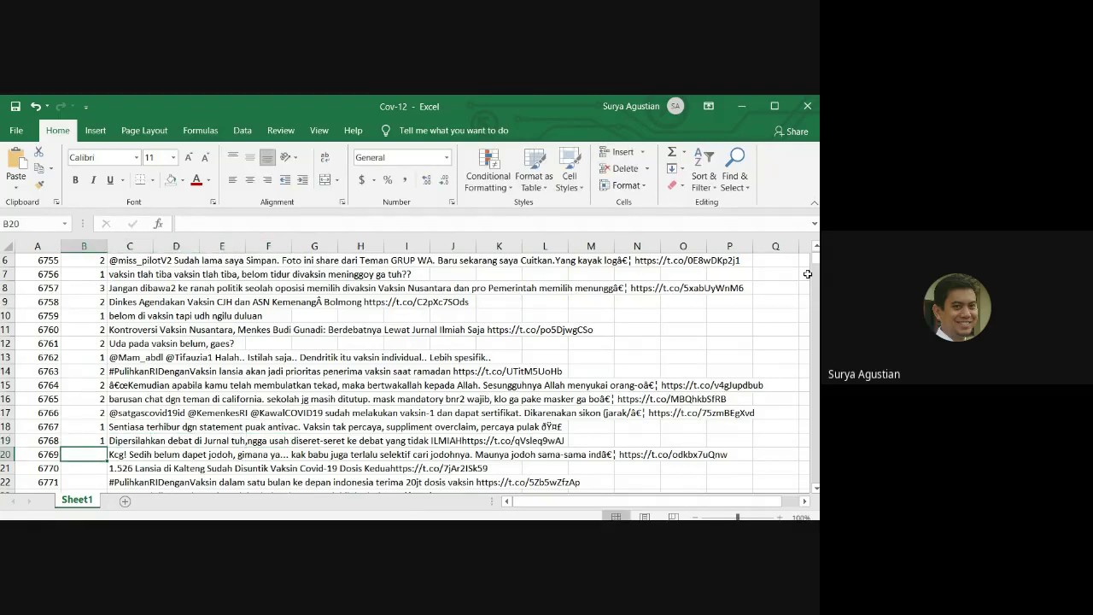
- Enter sentiment code 2 for tweet 6769 in cell B20 of the Sentimen column
{"action": "key", "text": "Down"}
{"action": "key", "text": "Down"}
{"action": "key", "text": "Down"}
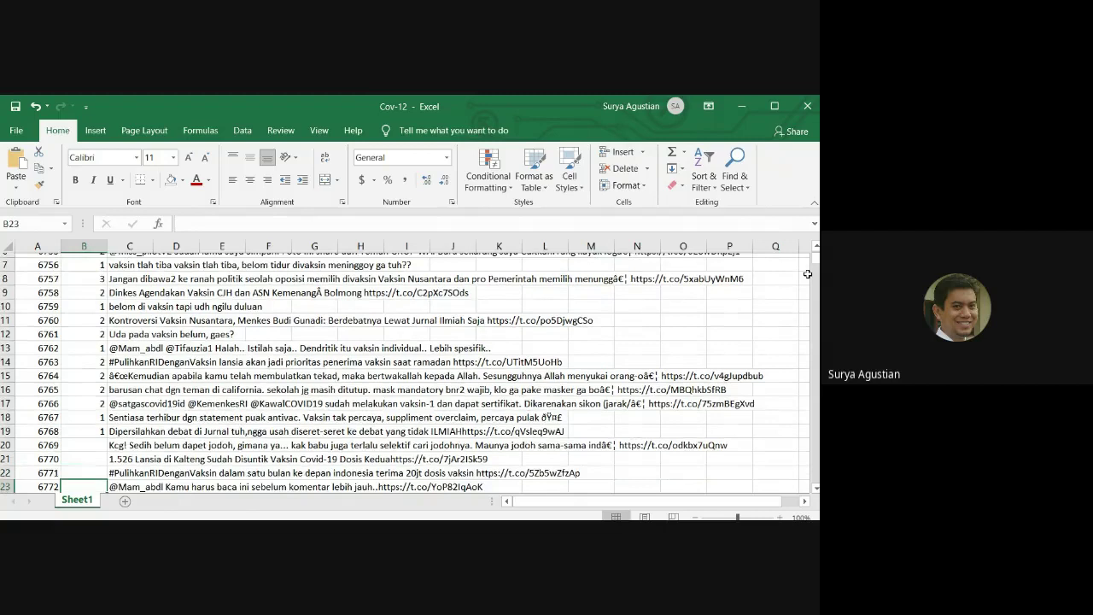
{"action": "scroll", "coordinate": [807, 273], "scroll_direction": "down", "scroll_amount": 2}
{"action": "key", "text": "Down"}
{"action": "key", "text": "Down"}
{"action": "key", "text": "Up"}
{"action": "key", "text": "Up"}
{"action": "key", "text": "Up"}
{"action": "key", "text": "Up"}
{"action": "key", "text": "Up"}
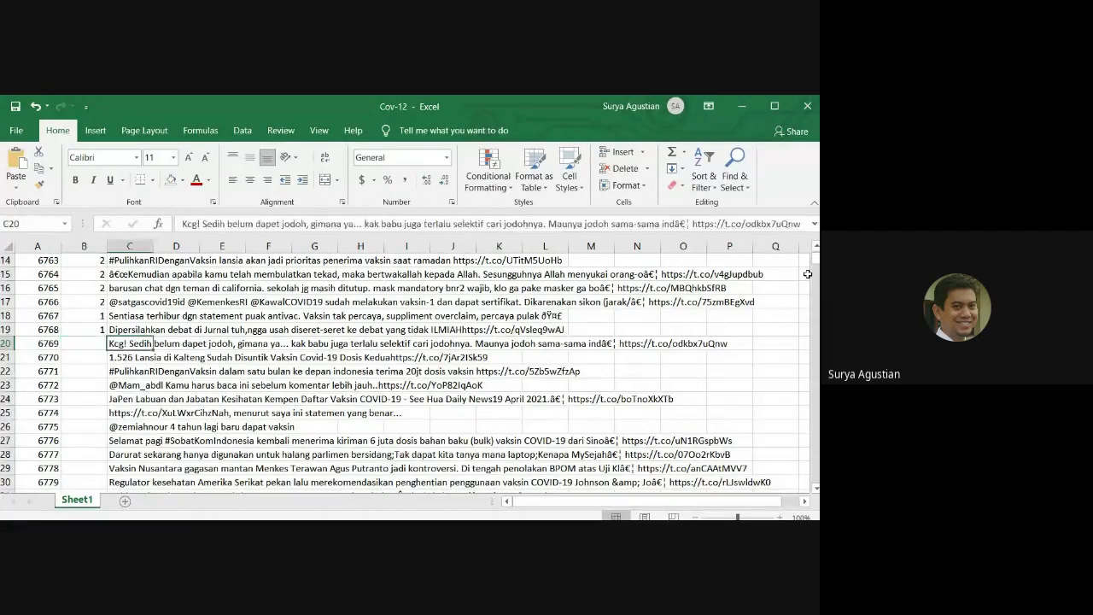
{"action": "type", "text": "2"}
{"action": "key", "text": "Return"}
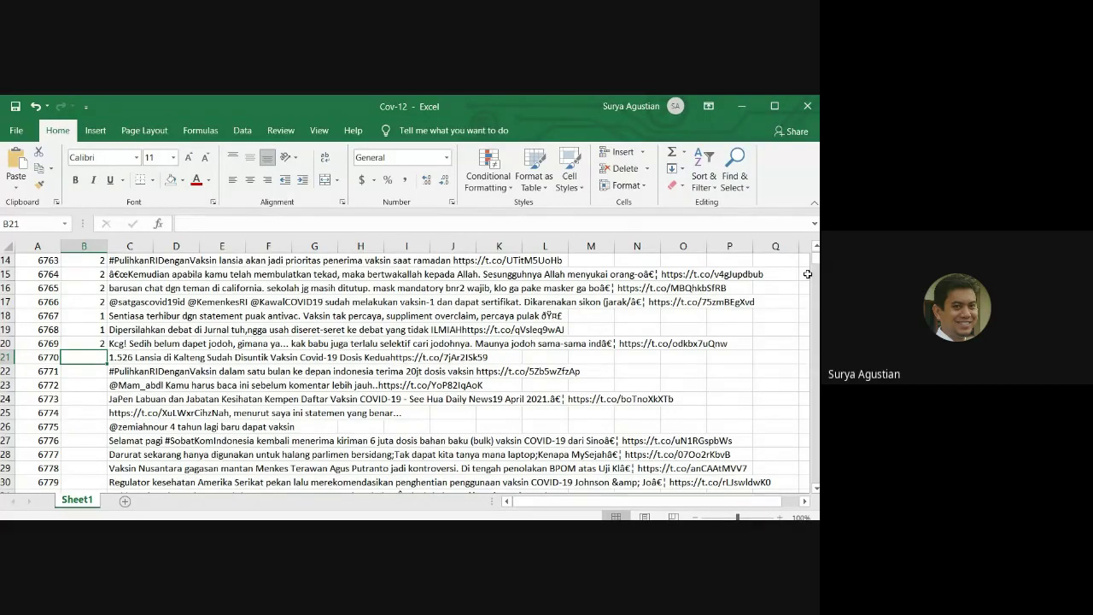
- Enter sentiment code 2 for tweet 6770 in cell B21 of the Sentimen column
{"action": "key", "text": "Right"}
{"action": "key", "text": "Left"}
{"action": "type", "text": "2"}
{"action": "key", "text": "Return"}
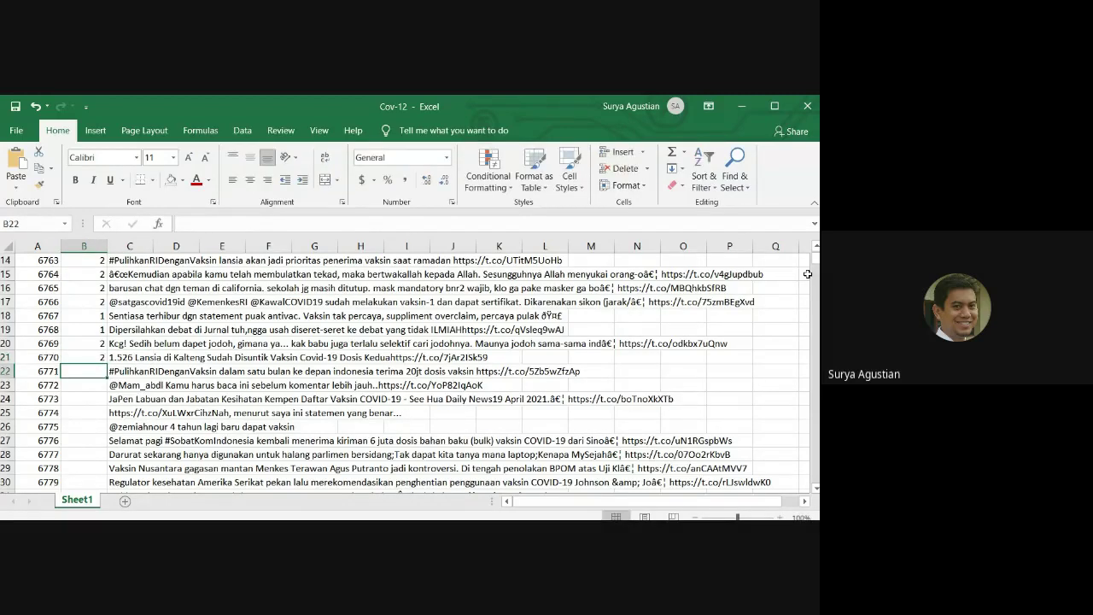
- Read tweet 6771 on the 20 million vaccine doses and enter sentiment code 2 for it in cell B22
{"action": "key", "text": "Right"}
{"action": "key", "text": "Right"}
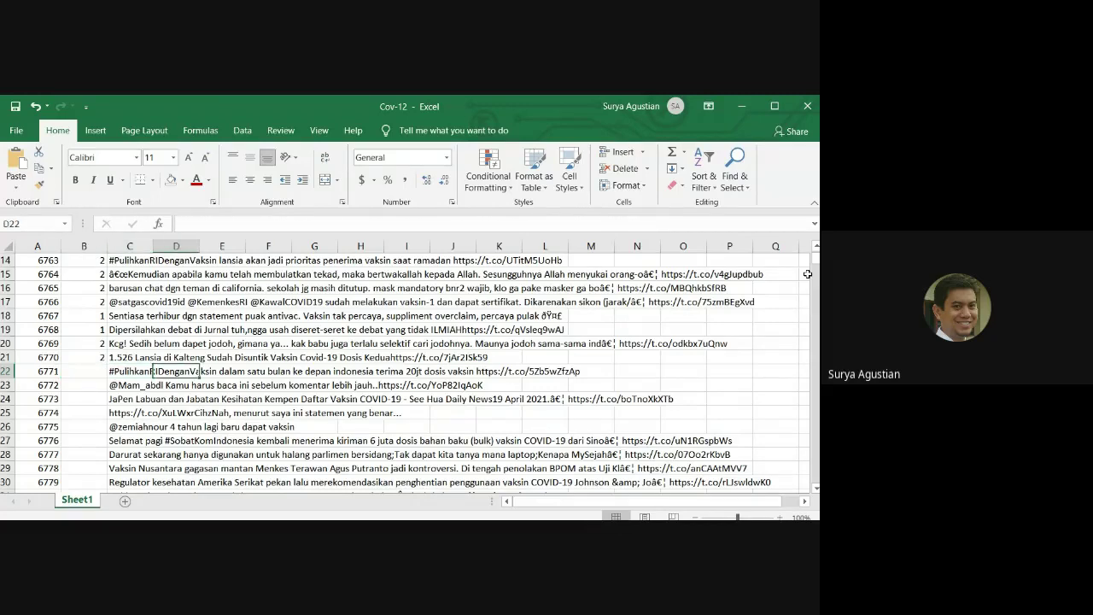
{"action": "key", "text": "Left"}
{"action": "key", "text": "Right"}
{"action": "key", "text": "Left"}
{"action": "key", "text": "Left"}
{"action": "type", "text": "2"}
{"action": "key", "text": "Return"}
- Enter sentiment code 2 for each of tweets 6772, 6773 and 6774 in cells B23 to B25
{"action": "key", "text": "Right"}
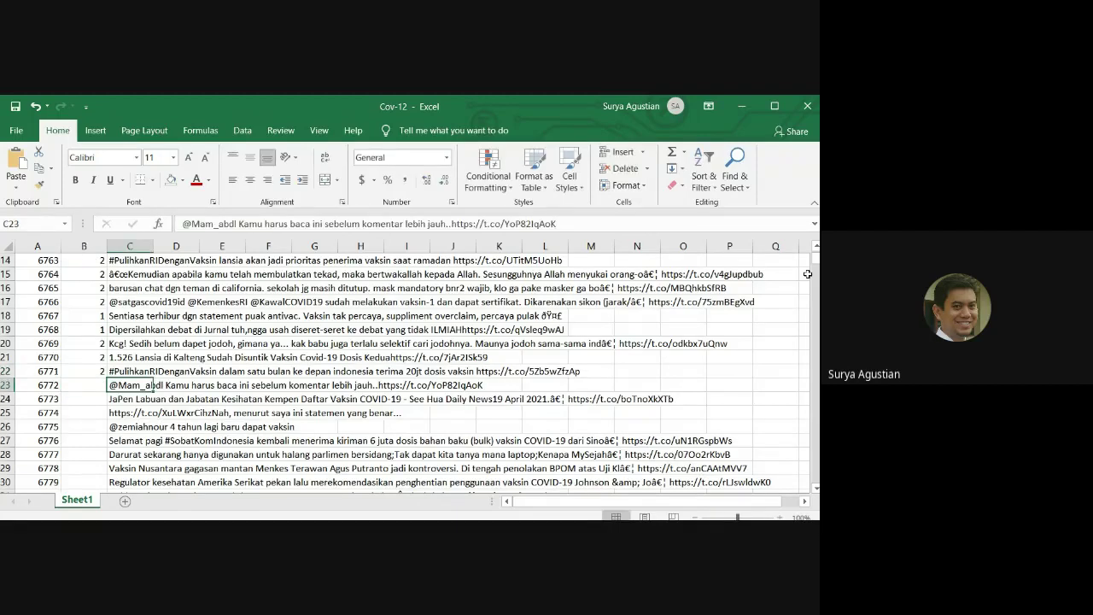
{"action": "key", "text": "Left"}
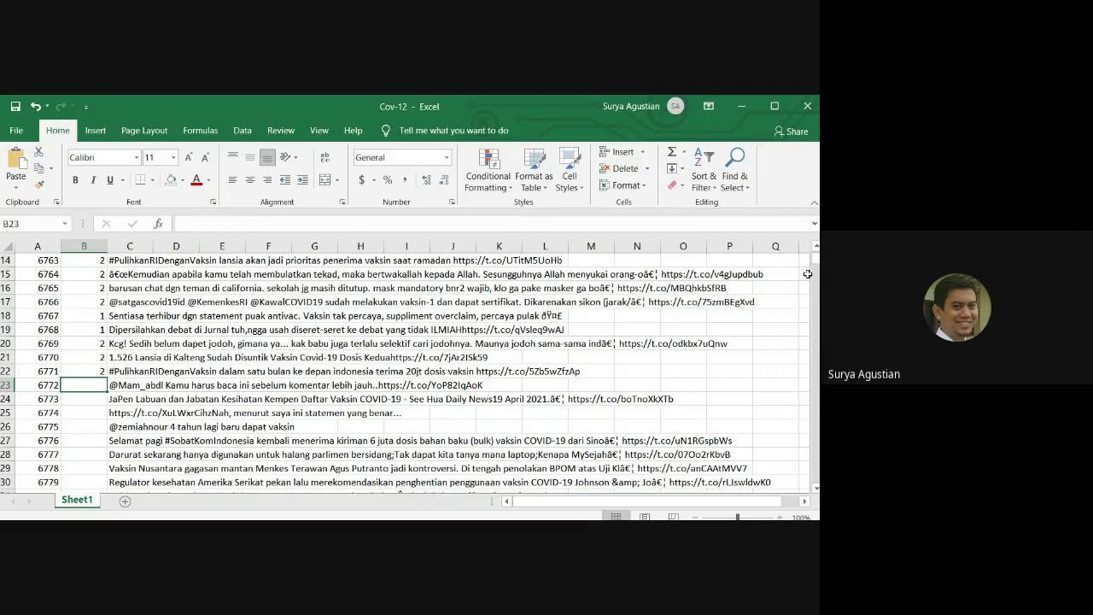
{"action": "key", "text": "Down"}
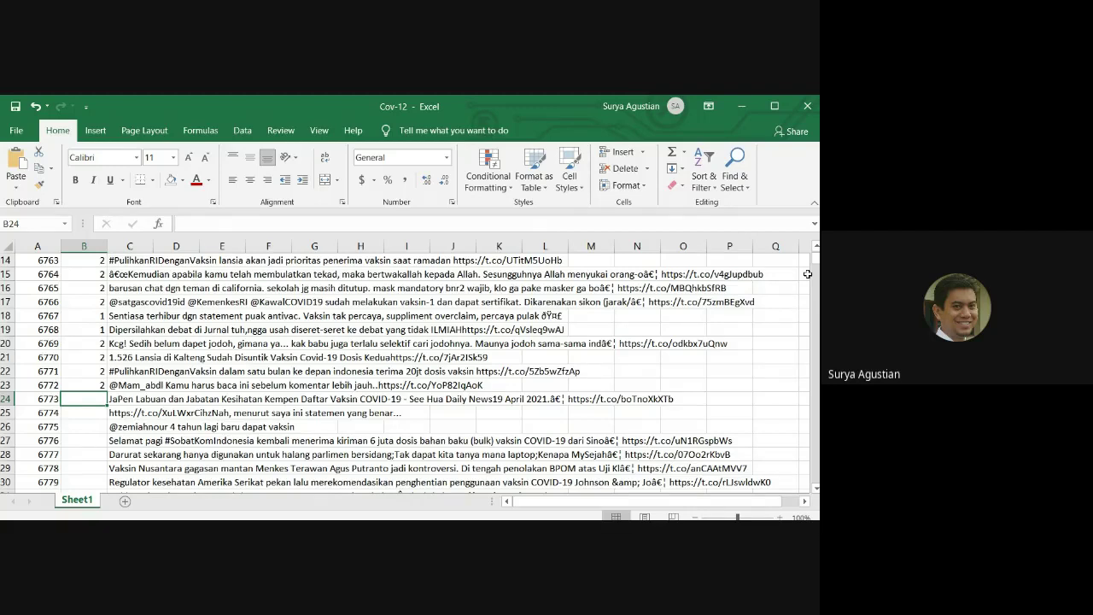
{"action": "type", "text": "2"}
{"action": "key", "text": "Return"}
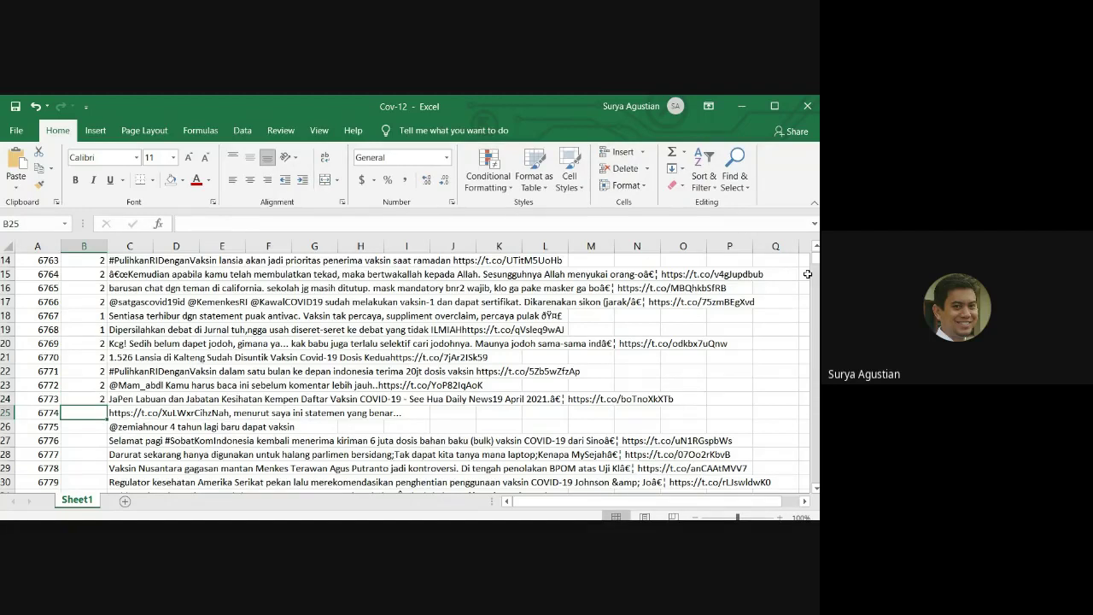
{"action": "type", "text": "2"}
{"action": "key", "text": "Return"}
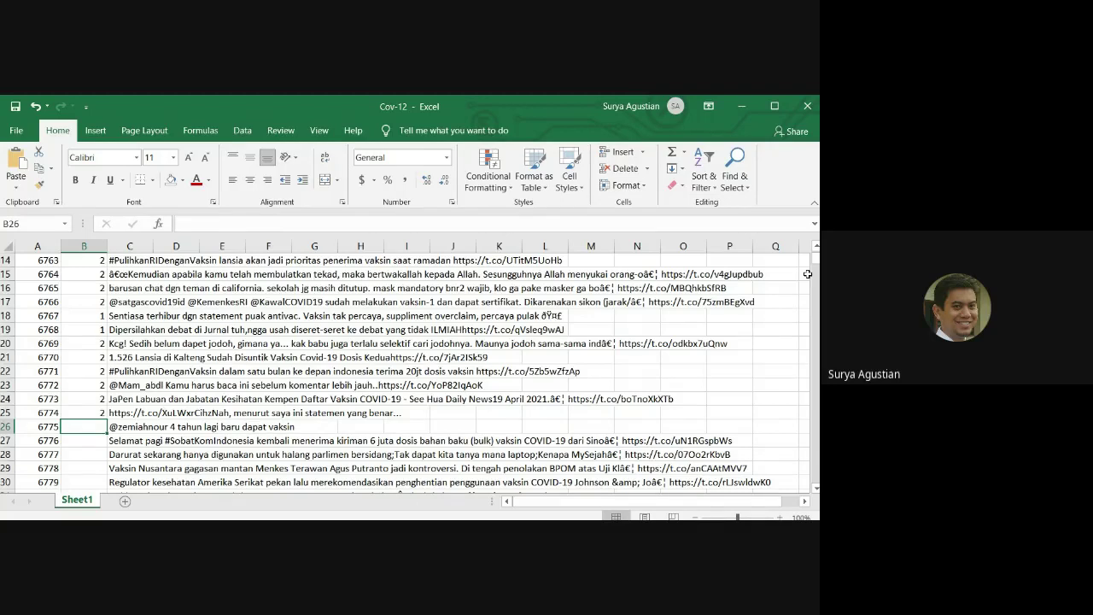
- Read tweet 6775 on getting the vaccine in four years and enter sentiment code 2 for it in cell B26
{"action": "key", "text": "Right"}
{"action": "key", "text": "Left"}
{"action": "key", "text": "Right"}
{"action": "key", "text": "Left"}
{"action": "key", "text": "Right"}
{"action": "key", "text": "Left"}
{"action": "key", "text": "Right"}
{"action": "key", "text": "Left"}
{"action": "key", "text": "Right"}
{"action": "key", "text": "Left"}
{"action": "type", "text": "2"}
{"action": "key", "text": "Return"}
- Look ahead at the unlabelled tweets down to row 32, then look back over the labelled rows up to the header
{"action": "key", "text": "Down"}
{"action": "key", "text": "Down"}
{"action": "key", "text": "Down"}
{"action": "key", "text": "Down"}
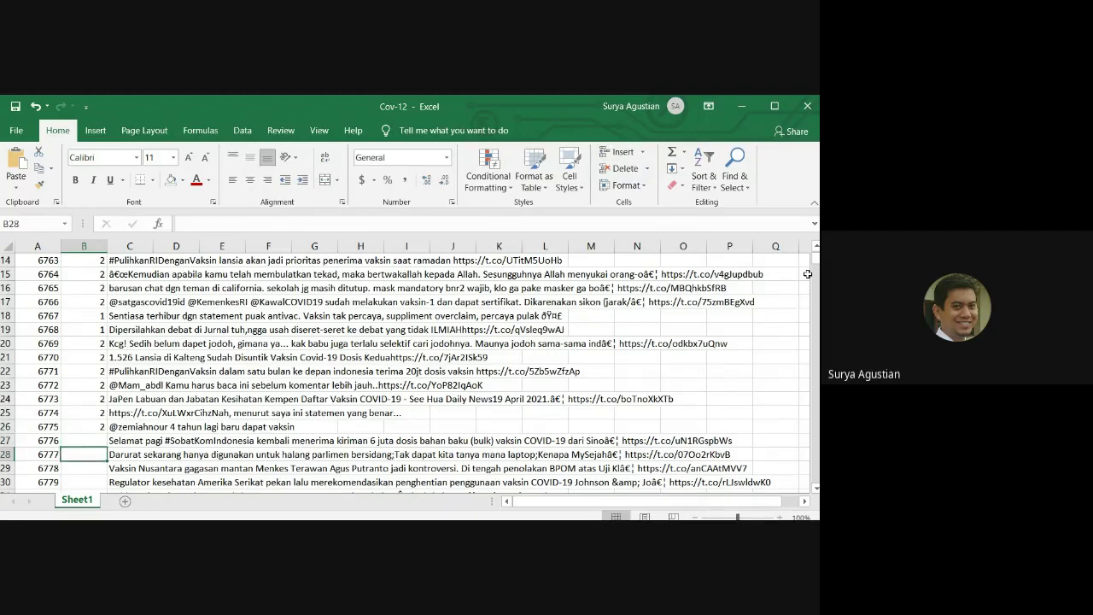
{"action": "key", "text": "Down"}
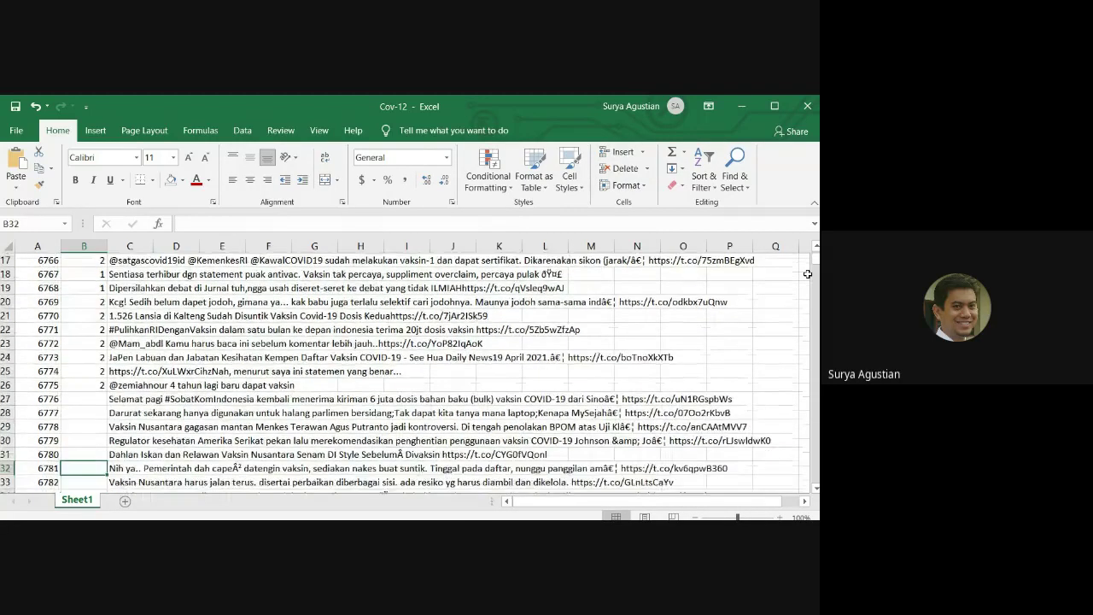
{"action": "key", "text": "Up"}
{"action": "key", "text": "Up"}
{"action": "key", "text": "Up"}
{"action": "key", "text": "Up"}
{"action": "key", "text": "Up"}
{"action": "key", "text": "Up"}
{"action": "key", "text": "Up"}
{"action": "key", "text": "Up"}
{"action": "key", "text": "Up"}
{"action": "key", "text": "Up"}
{"action": "key", "text": "Up"}
{"action": "key", "text": "Up"}
{"action": "key", "text": "Up"}
{"action": "key", "text": "Up"}
{"action": "scroll", "coordinate": [372, 305], "scroll_direction": "up", "scroll_amount": 4}
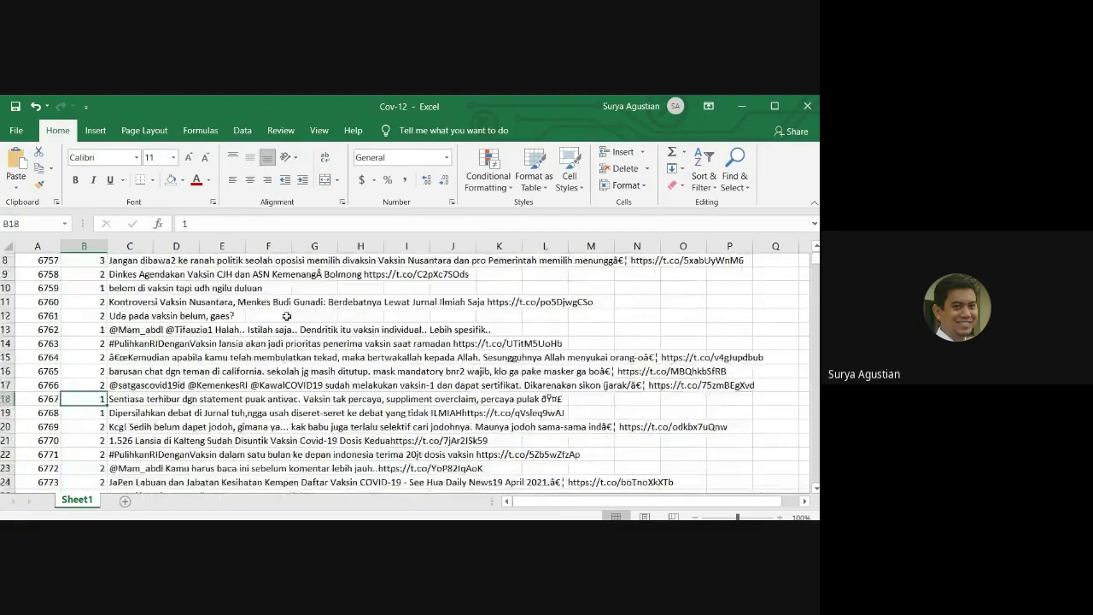
{"action": "scroll", "coordinate": [119, 273], "scroll_direction": "up", "scroll_amount": 2}
- Review the assigned sentiment codes against their tweets from tweet 6751 in row 2 down to tweet 6775
{"action": "left_click", "coordinate": [101, 273]}
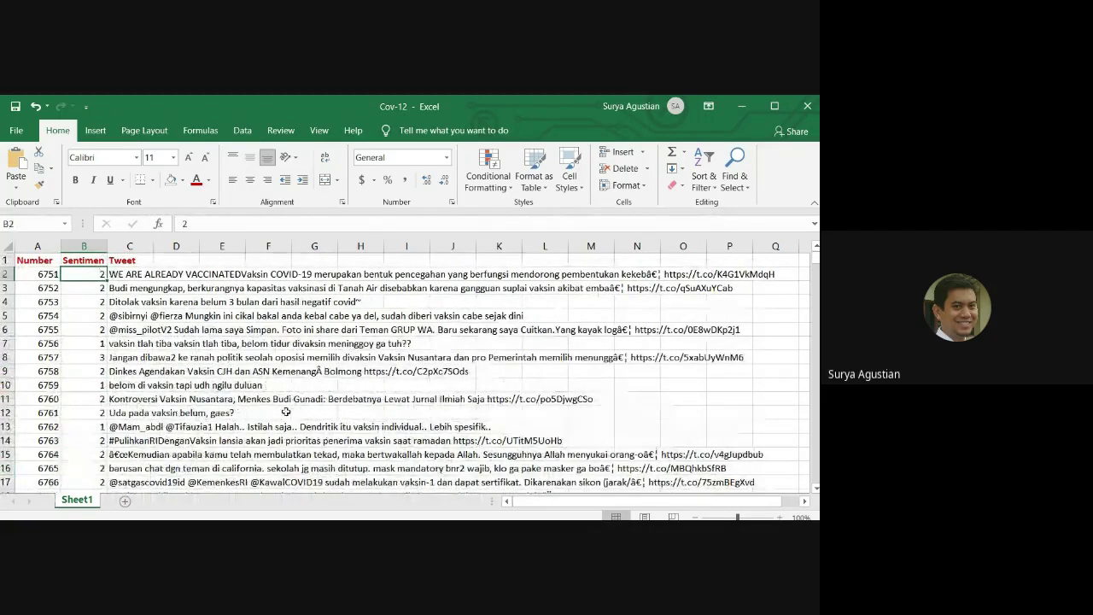
{"action": "scroll", "coordinate": [301, 399], "scroll_direction": "down", "scroll_amount": 1}
{"action": "scroll", "coordinate": [300, 399], "scroll_direction": "down", "scroll_amount": 1}
{"action": "scroll", "coordinate": [163, 341], "scroll_direction": "up", "scroll_amount": 2}
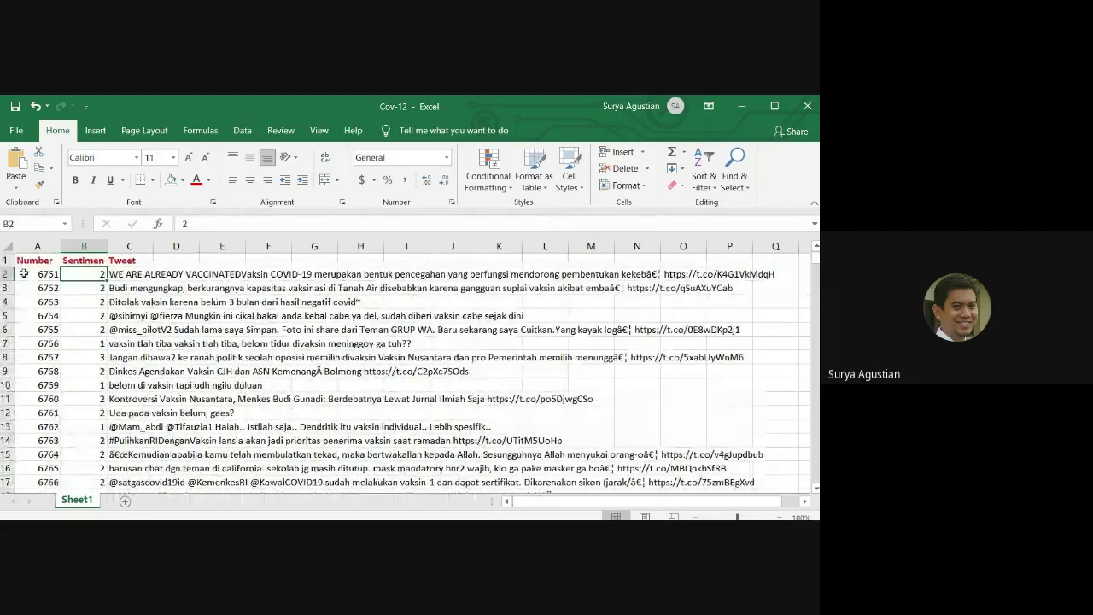
{"action": "scroll", "coordinate": [24, 273], "scroll_direction": "down", "scroll_amount": 6}
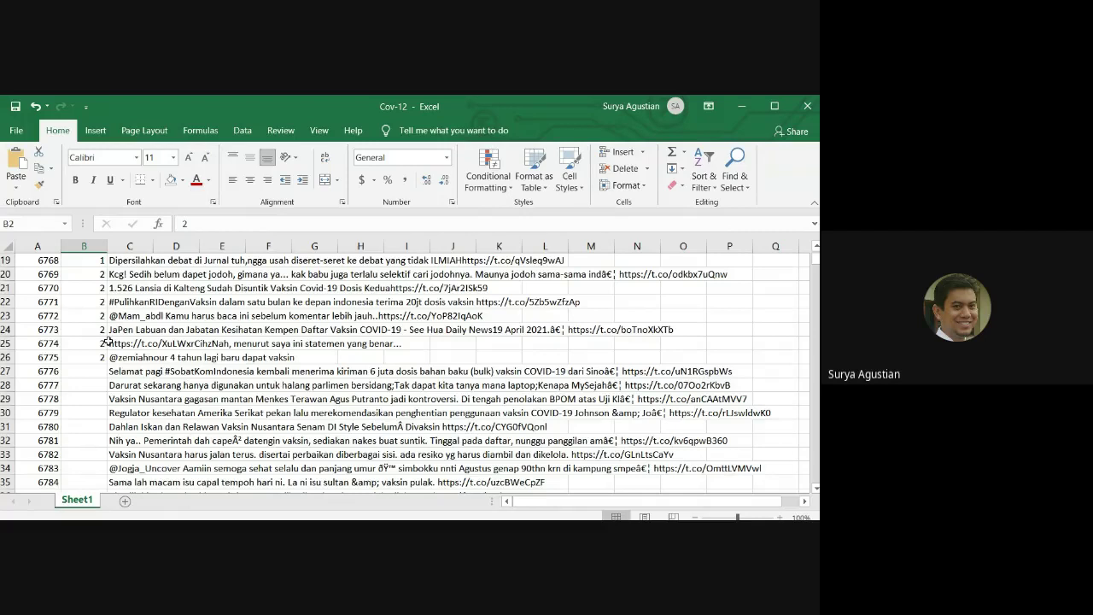
{"action": "scroll", "coordinate": [108, 340], "scroll_direction": "up", "scroll_amount": 3}
{"action": "scroll", "coordinate": [94, 343], "scroll_direction": "up", "scroll_amount": 3}
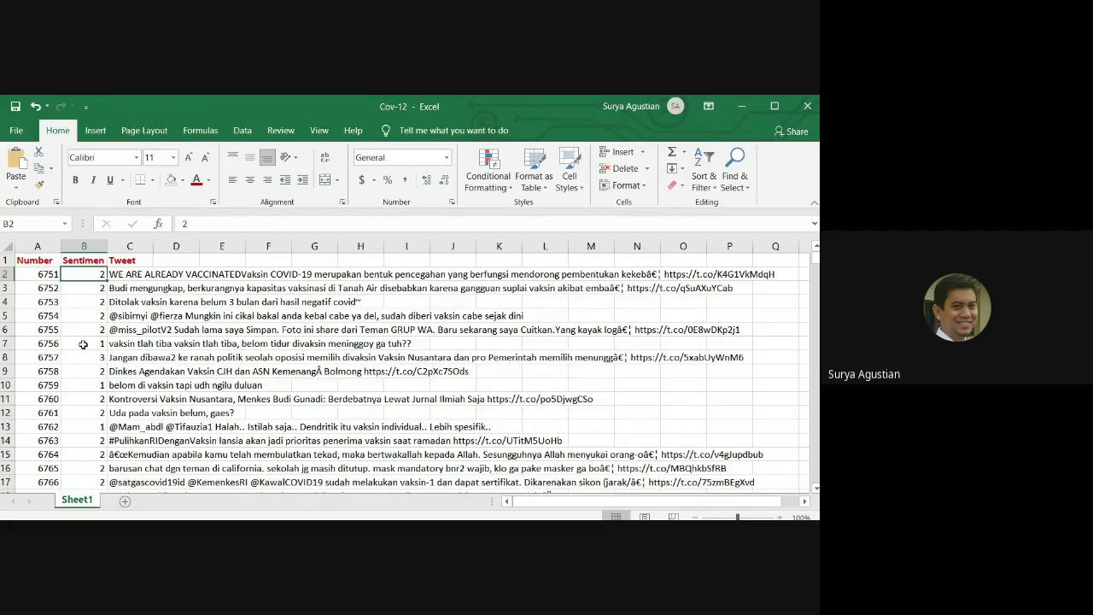
{"action": "scroll", "coordinate": [83, 344], "scroll_direction": "down", "scroll_amount": 6}
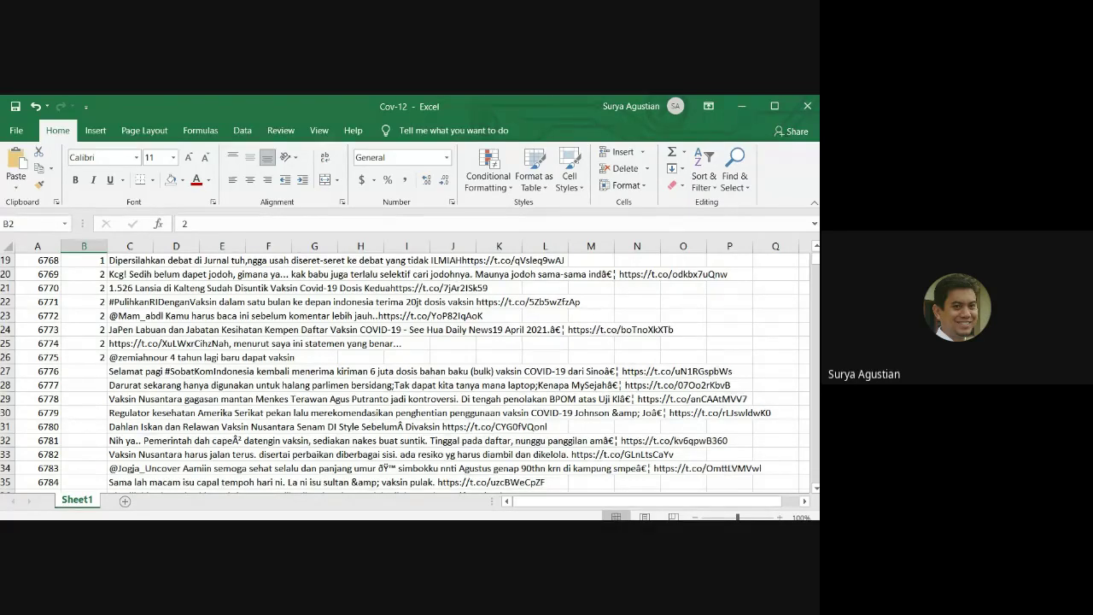
- Enter sentiment code 2 for tweet 6776 in cell B27 of the Sentimen column
{"action": "left_click", "coordinate": [76, 370]}
{"action": "scroll", "coordinate": [83, 374], "scroll_direction": "down", "scroll_amount": 1}
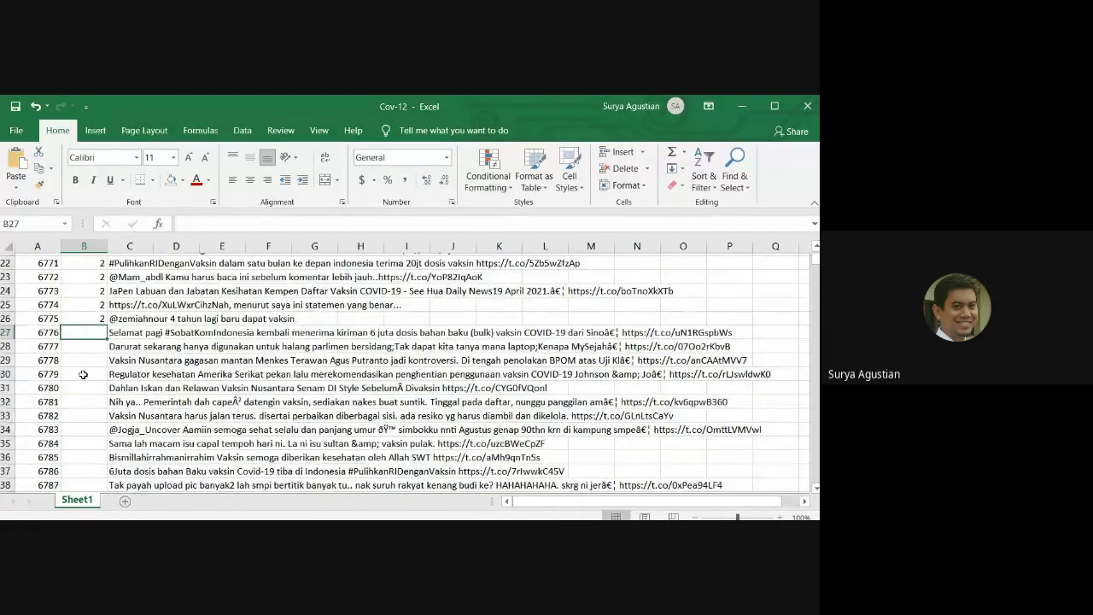
{"action": "scroll", "coordinate": [89, 363], "scroll_direction": "down", "scroll_amount": 1}
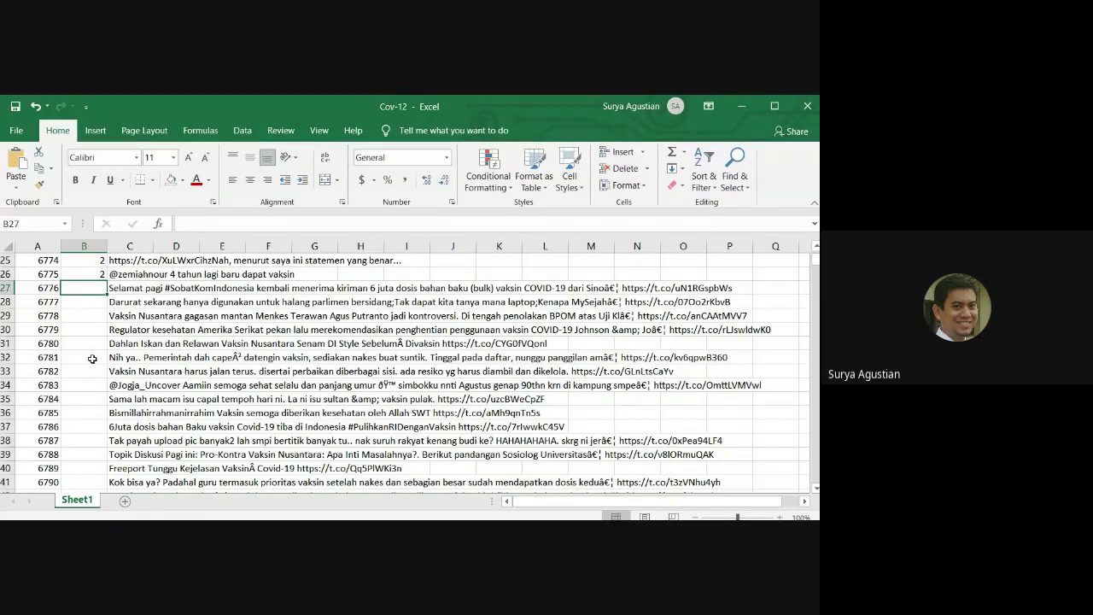
{"action": "left_click_drag", "start_coordinate": [116, 332], "coordinate": [120, 316]}
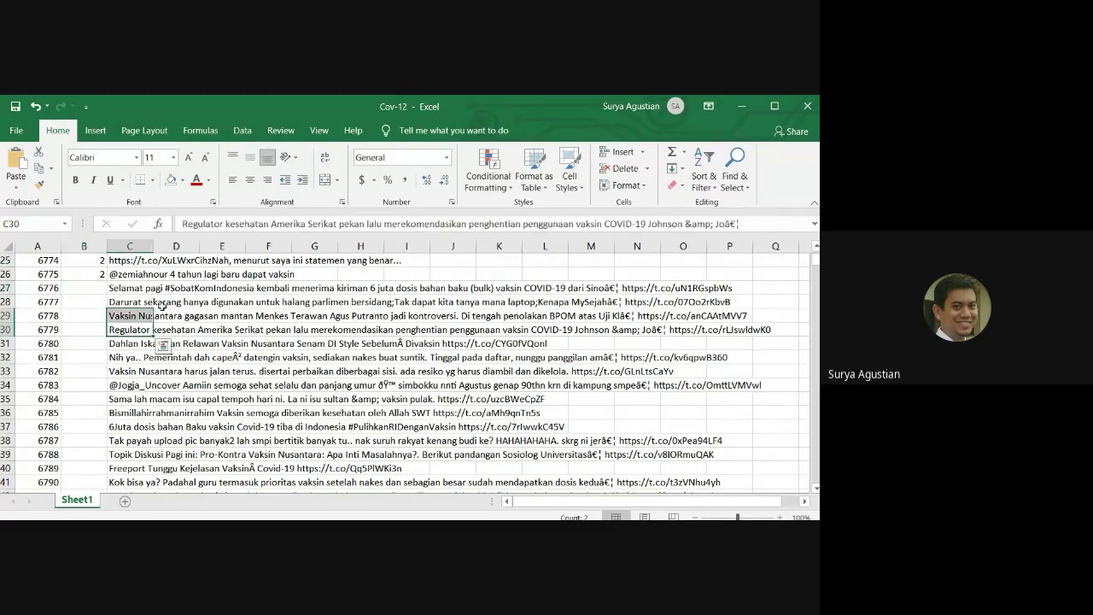
{"action": "left_click", "coordinate": [100, 287]}
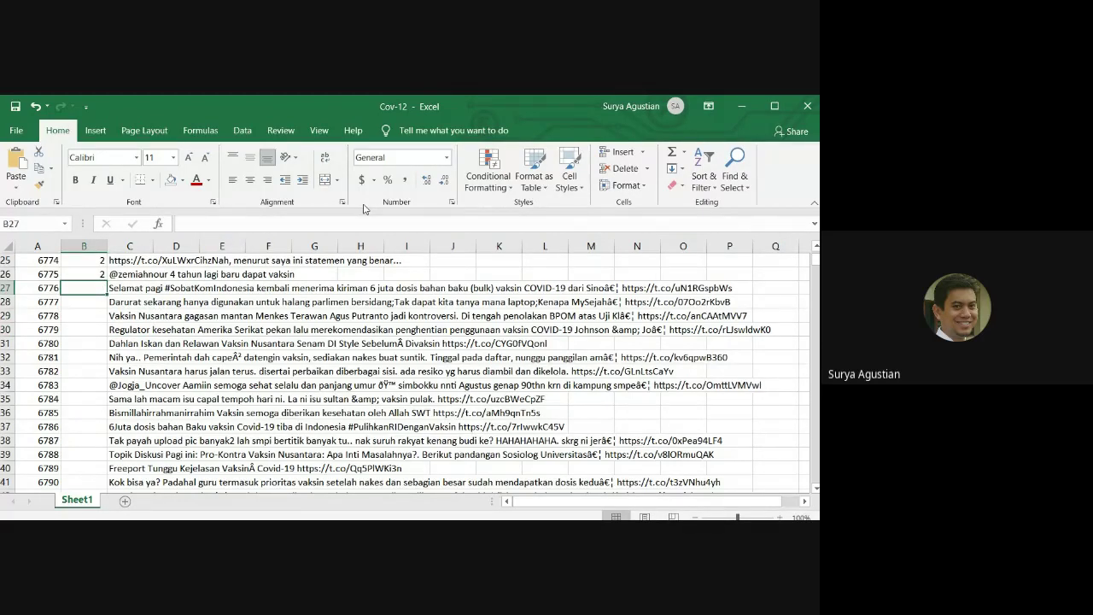
{"action": "type", "text": "2"}
{"action": "key", "text": "Return"}
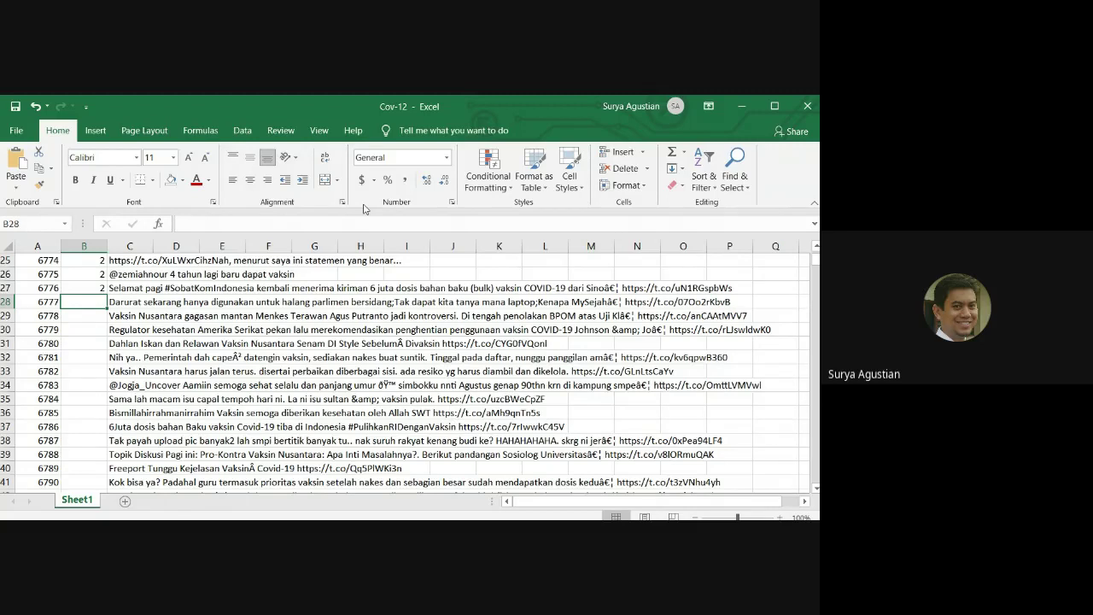
- Enter sentiment code 1 for tweet 6777 in cell B28 and code 2 for tweet 6778 in cell B29
{"action": "type", "text": "1"}
{"action": "key", "text": "Return"}
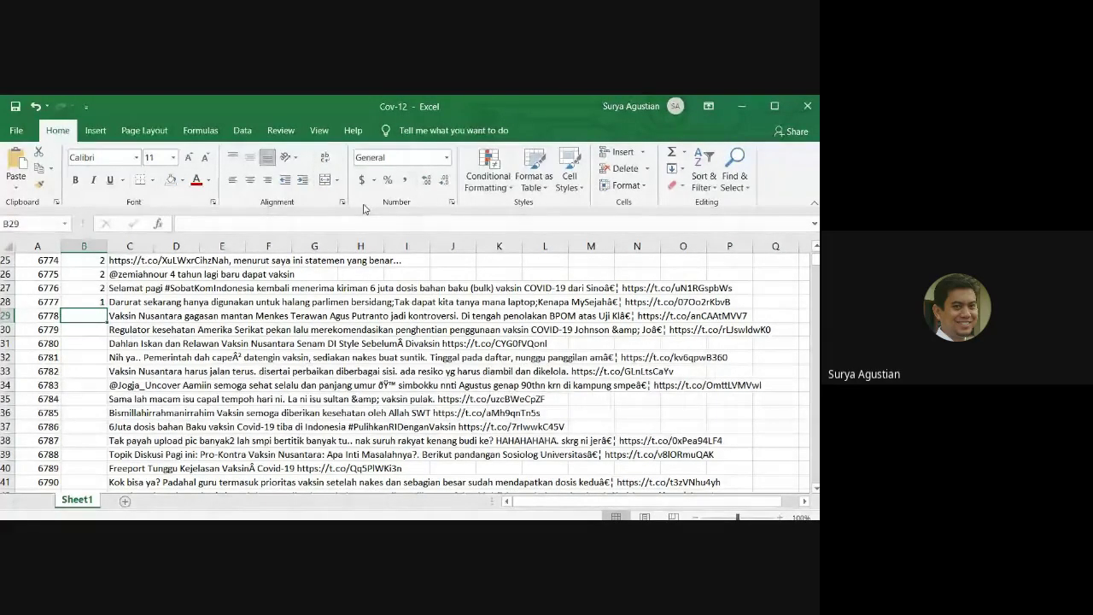
{"action": "type", "text": "2"}
{"action": "key", "text": "Return"}
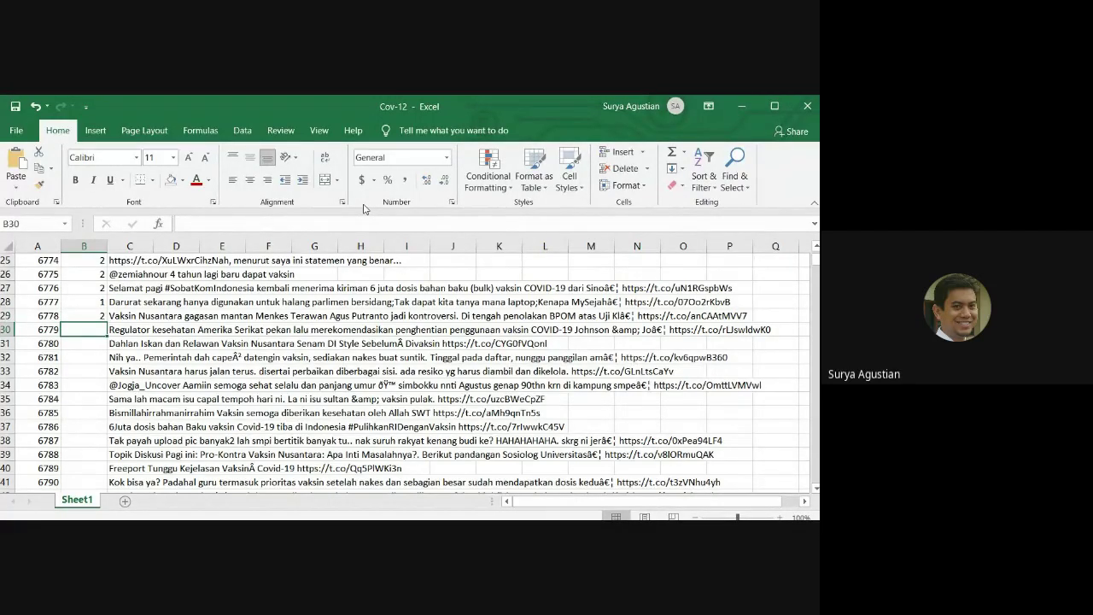
- Enter sentiment code 2 for tweets 6779 and 6780 in cells B30 and B31
{"action": "type", "text": "2"}
{"action": "key", "text": "Return"}
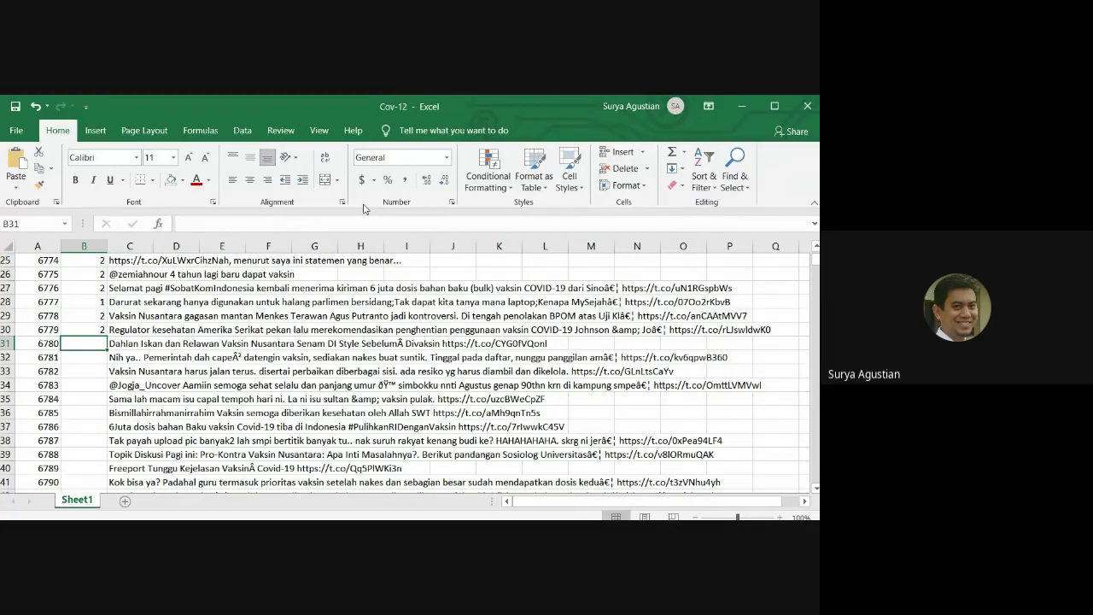
{"action": "type", "text": "2"}
{"action": "key", "text": "Return"}
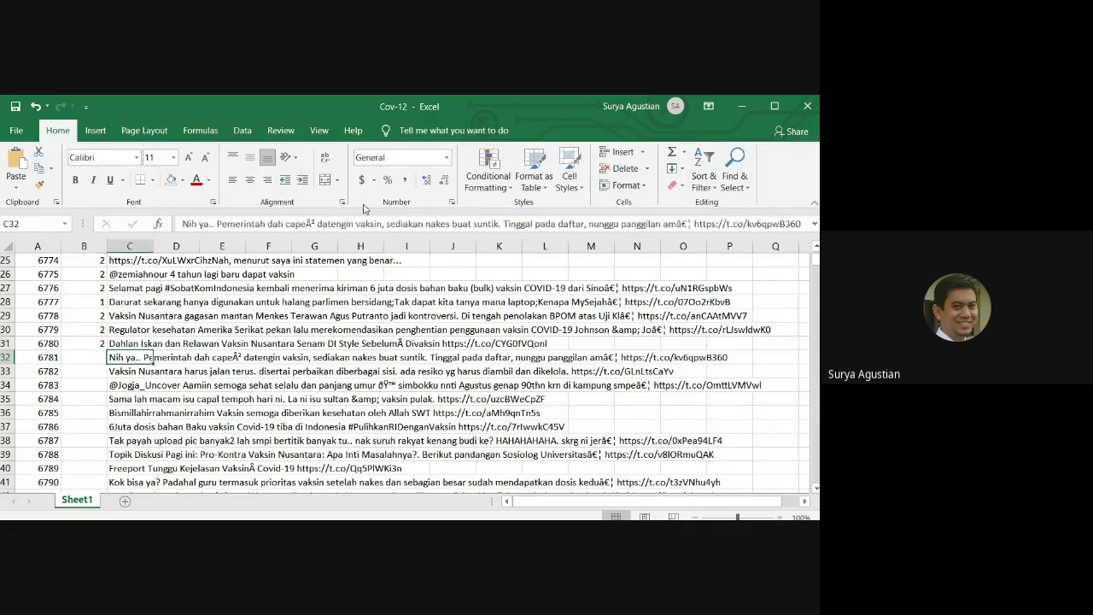
- Read tweet 6781 on the government supplying vaccines and enter sentiment code 1 for it in cell B32
{"action": "key", "text": "Right"}
{"action": "key", "text": "Left"}
{"action": "key", "text": "Right"}
{"action": "key", "text": "Left"}
{"action": "key", "text": "Right"}
{"action": "key", "text": "Left"}
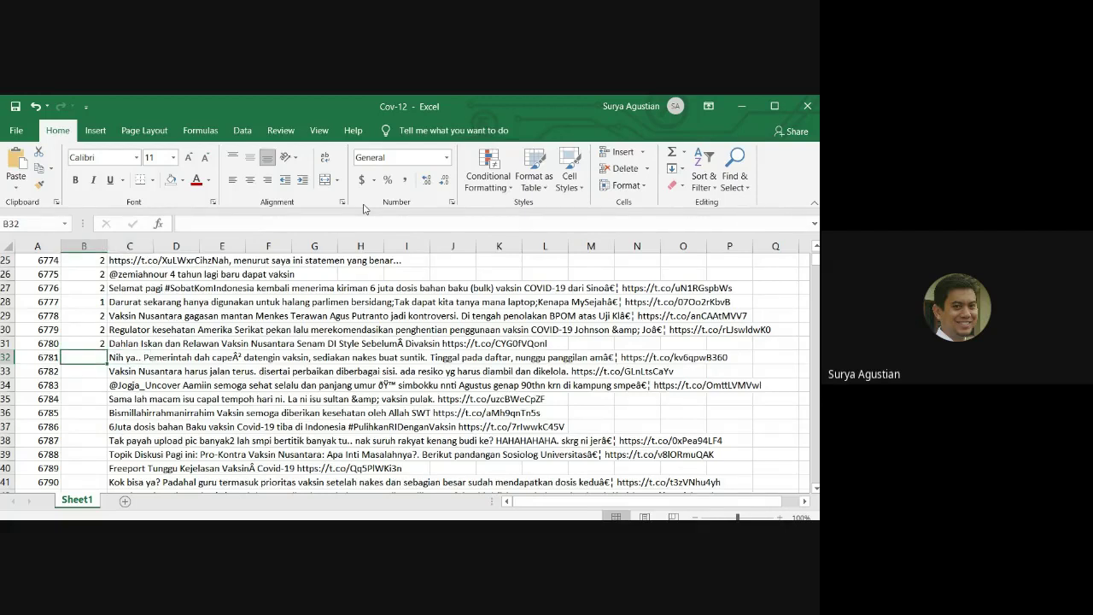
{"action": "key", "text": "Right"}
{"action": "key", "text": "Left"}
{"action": "type", "text": "1"}
{"action": "key", "text": "Return"}
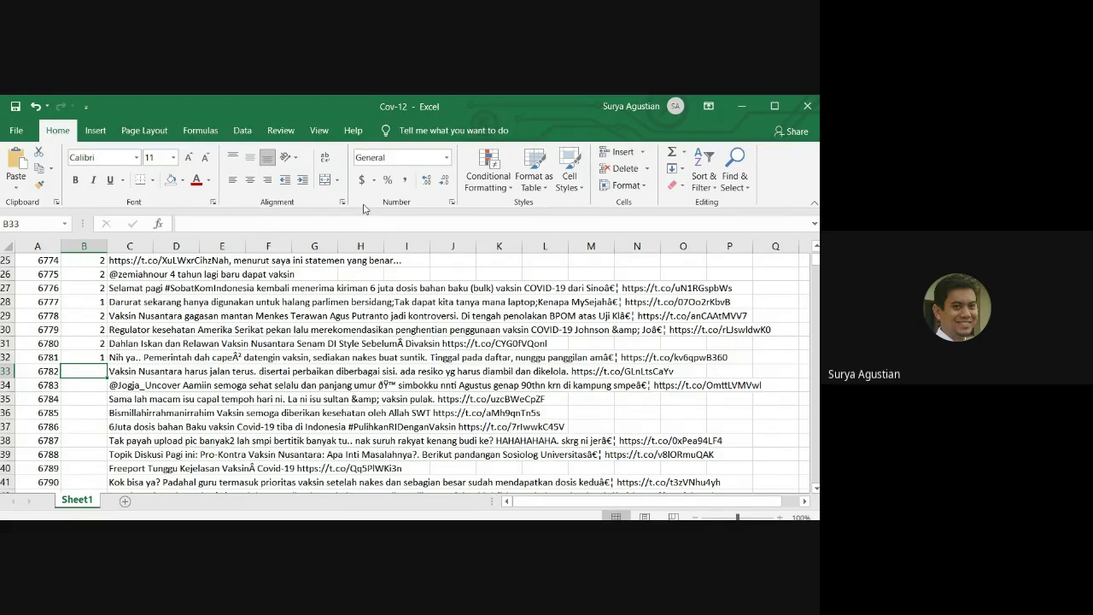
- Enter sentiment code 3 for tweet 6782 in cell B33 and recheck its text about continuing Vaksin Nusantara
{"action": "type", "text": "3"}
{"action": "key", "text": "Return"}
{"action": "key", "text": "Up"}
{"action": "key", "text": "Right"}
{"action": "key", "text": "Right"}
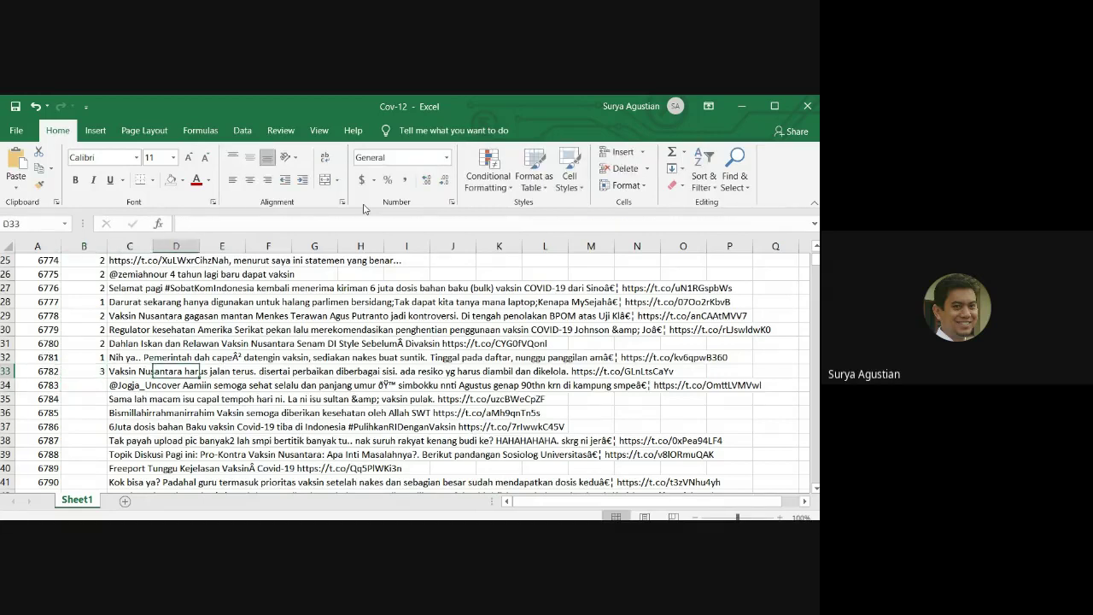
{"action": "key", "text": "Left"}
{"action": "key", "text": "Left"}
{"action": "key", "text": "Down"}
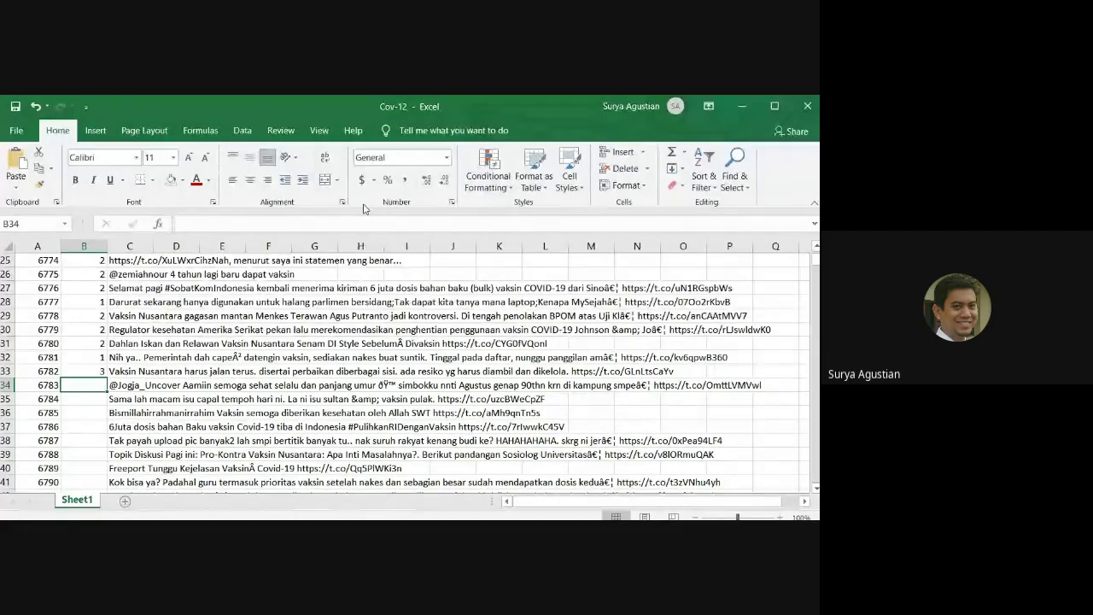
- Enter sentiment code 2 for tweets 6783 and 6784 in cells B34 and B35
{"action": "type", "text": "2"}
{"action": "key", "text": "Return"}
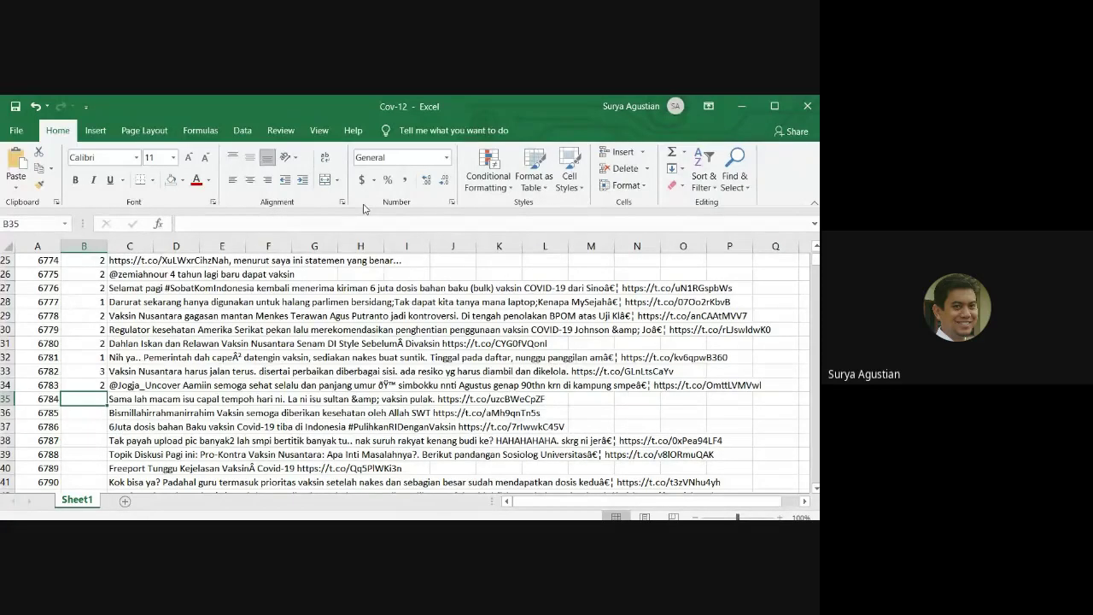
{"action": "key", "text": "Right"}
{"action": "key", "text": "Left"}
{"action": "type", "text": "2"}
{"action": "key", "text": "Return"}
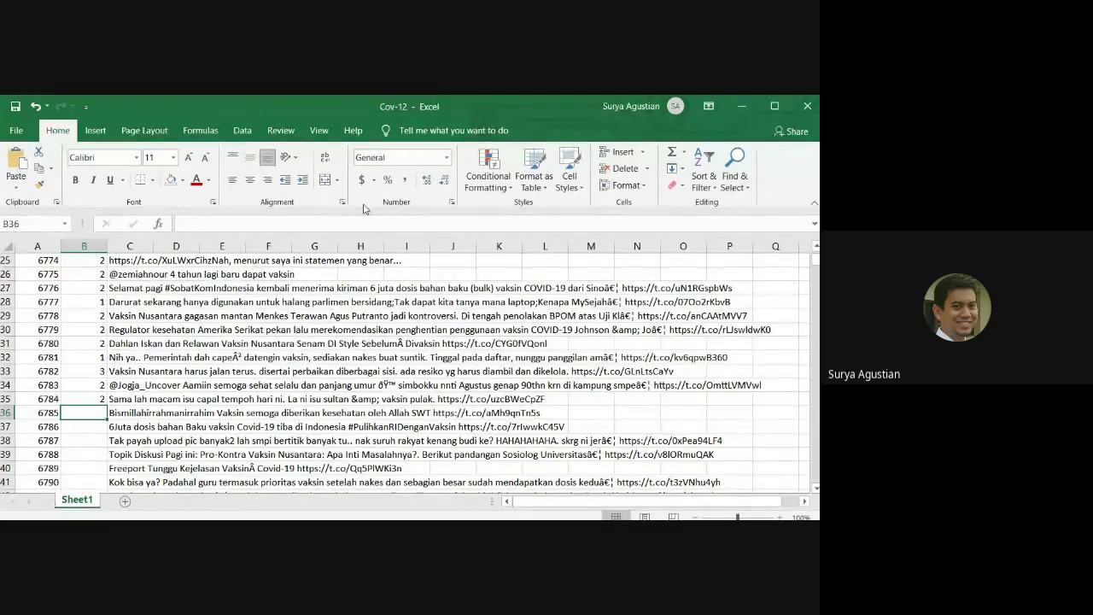
- Enter sentiment code 3 for tweet 6785 in cell B36 and code 2 for tweet 6786 in cell B37
{"action": "type", "text": "3"}
{"action": "key", "text": "Return"}
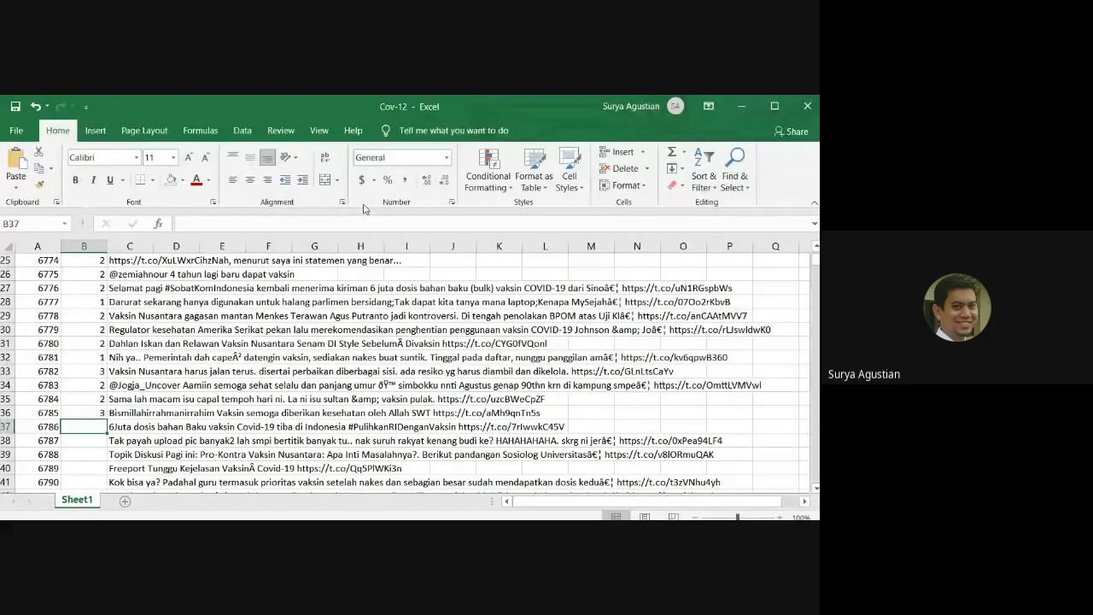
{"action": "type", "text": "2"}
{"action": "key", "text": "Return"}
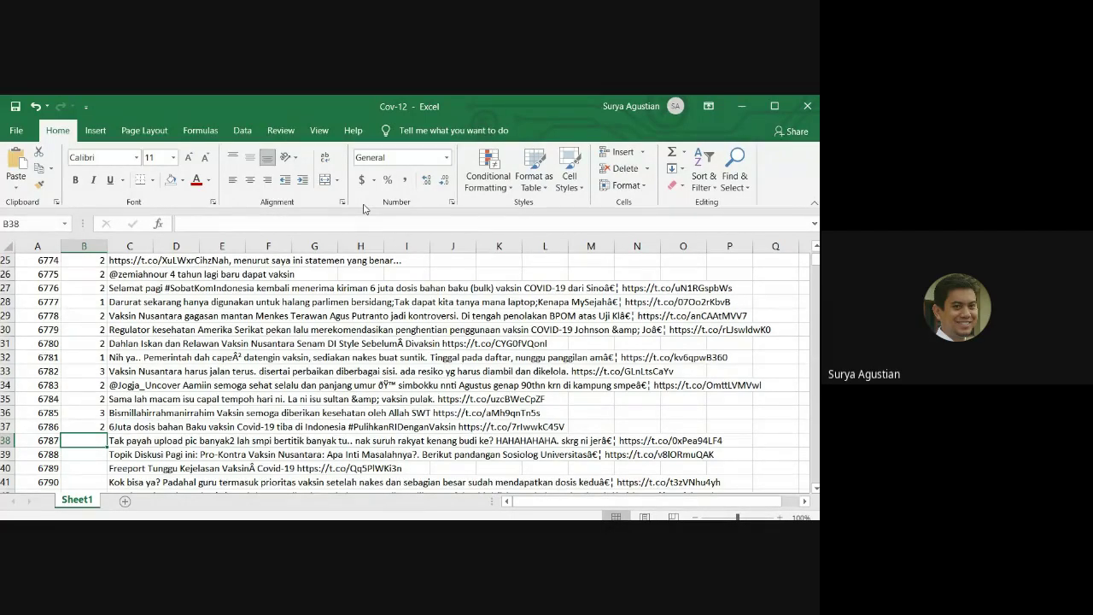
- Enter sentiment code 2 for tweets 6787, 6788 and 6789 in cells B38 to B40
{"action": "type", "text": "2"}
{"action": "key", "text": "Return"}
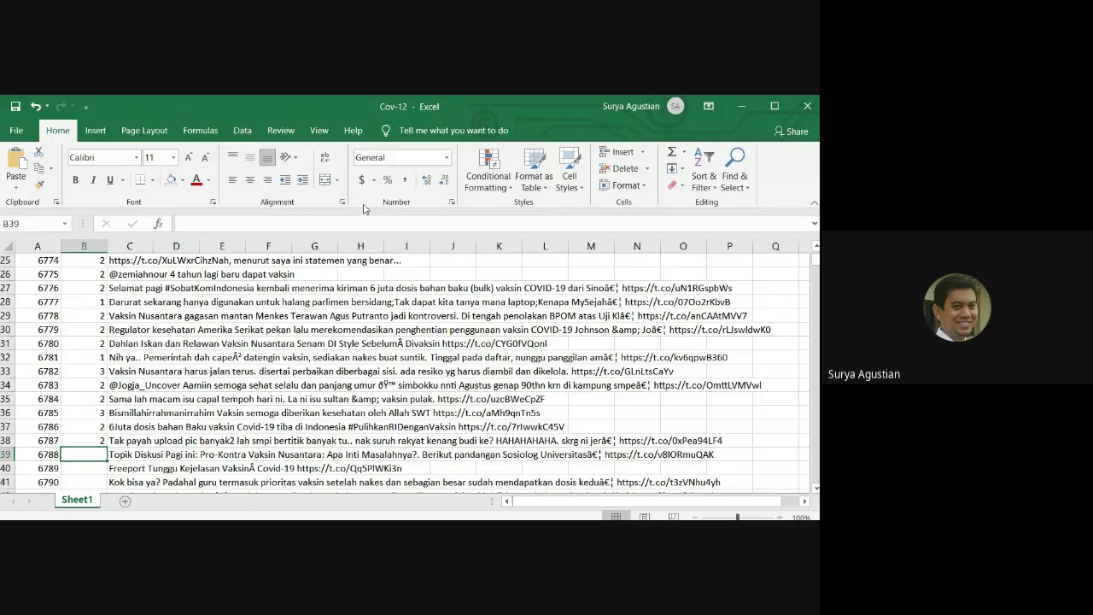
{"action": "type", "text": "2"}
{"action": "key", "text": "Return"}
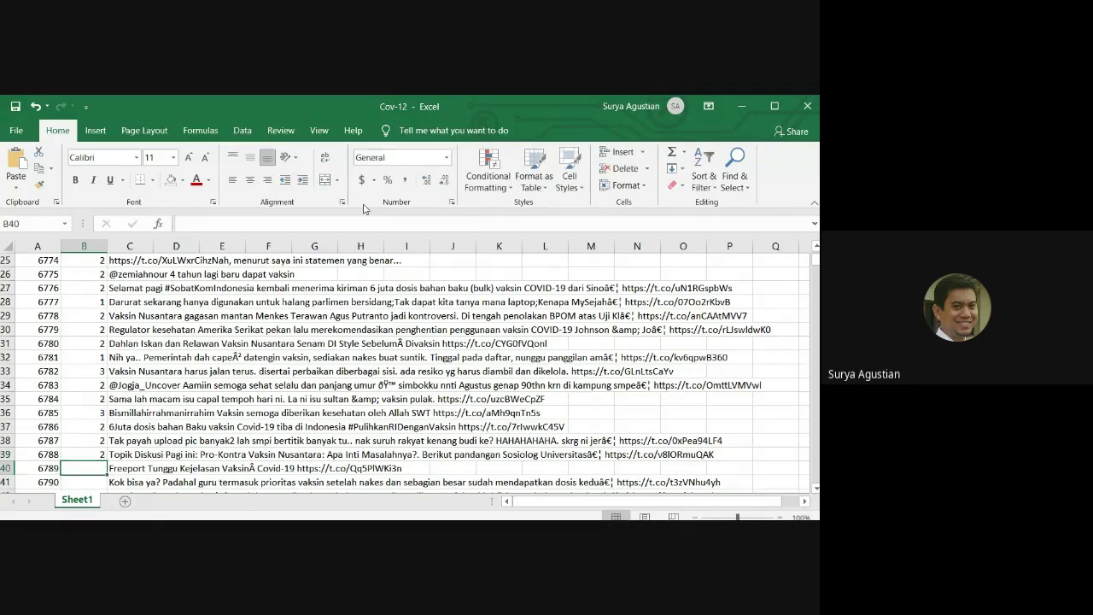
{"action": "type", "text": "2"}
{"action": "key", "text": "Return"}
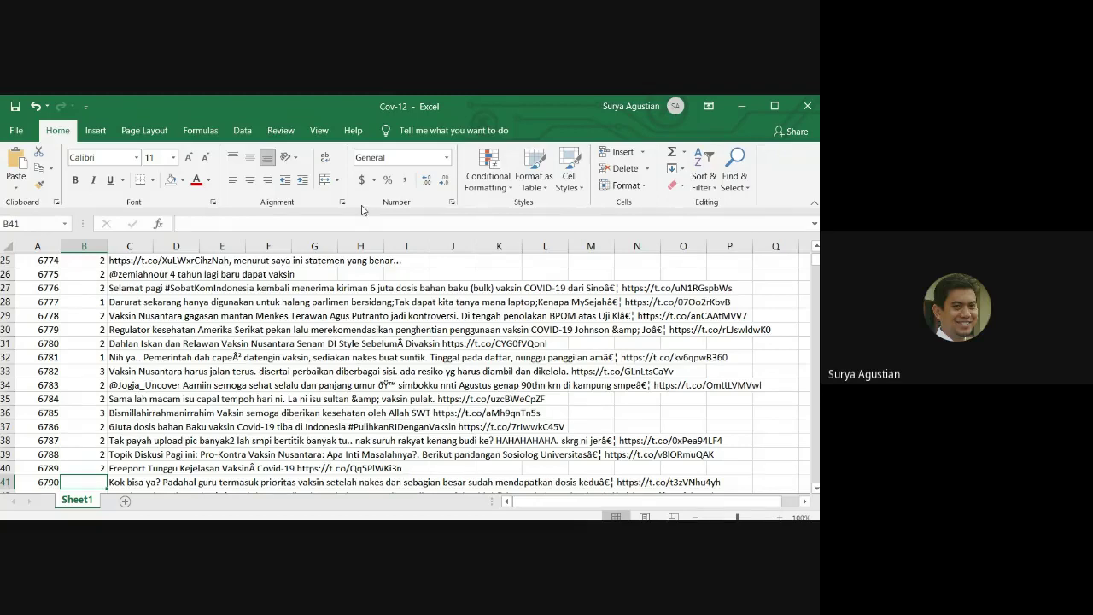
- Enter sentiment code 1 for tweet 6790 in cell B41 and code 2 for tweet 6791 in cell B42
{"action": "scroll", "coordinate": [442, 407], "scroll_direction": "down", "scroll_amount": 1}
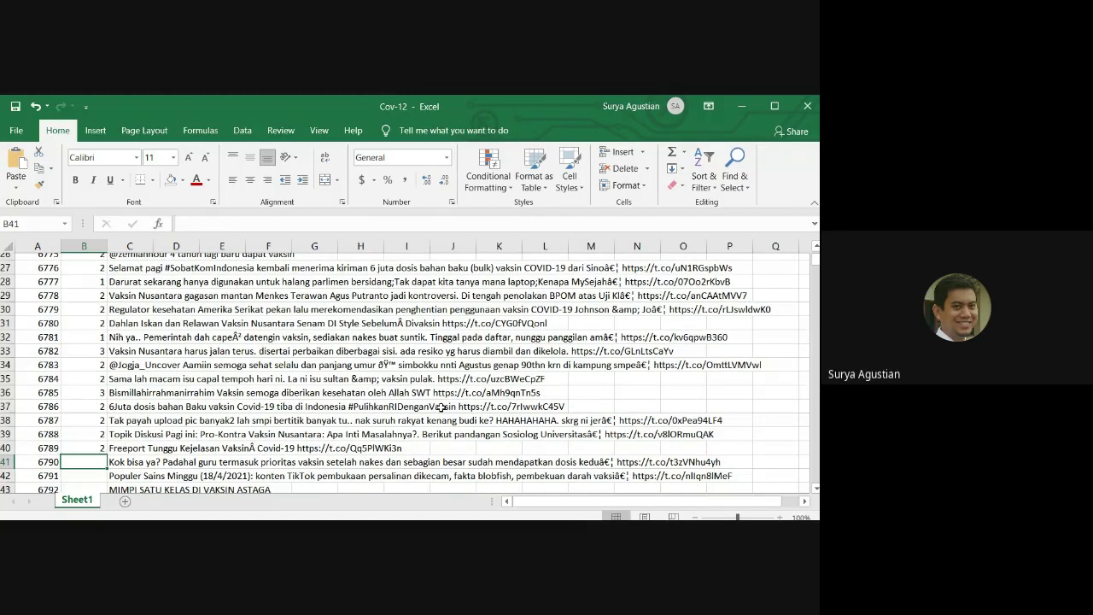
{"action": "scroll", "coordinate": [442, 406], "scroll_direction": "down", "scroll_amount": 5}
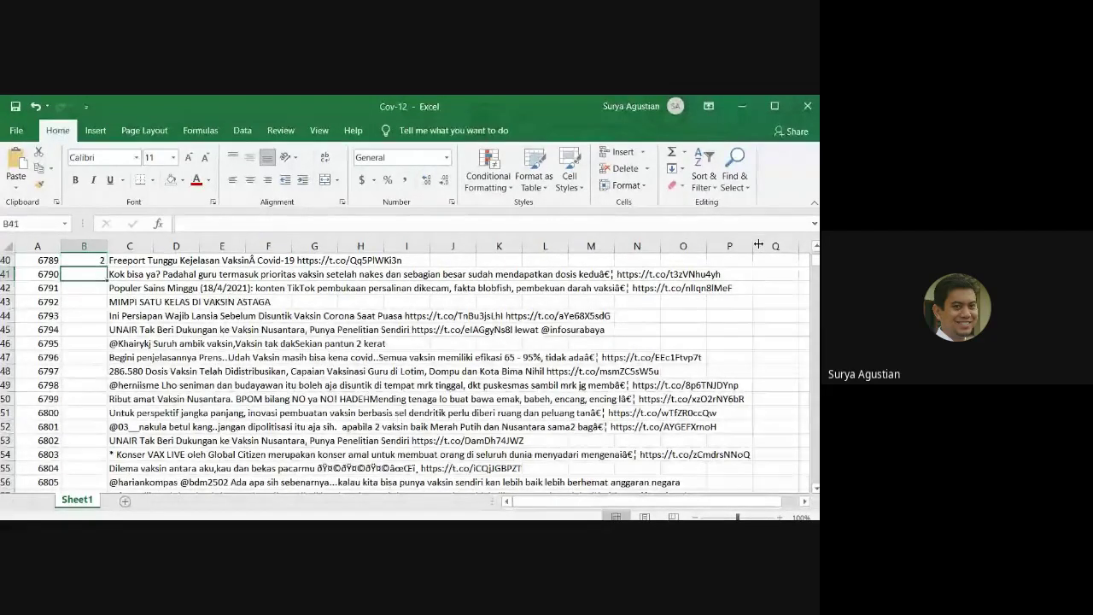
{"action": "type", "text": "1"}
{"action": "key", "text": "Return"}
{"action": "key", "text": "Up"}
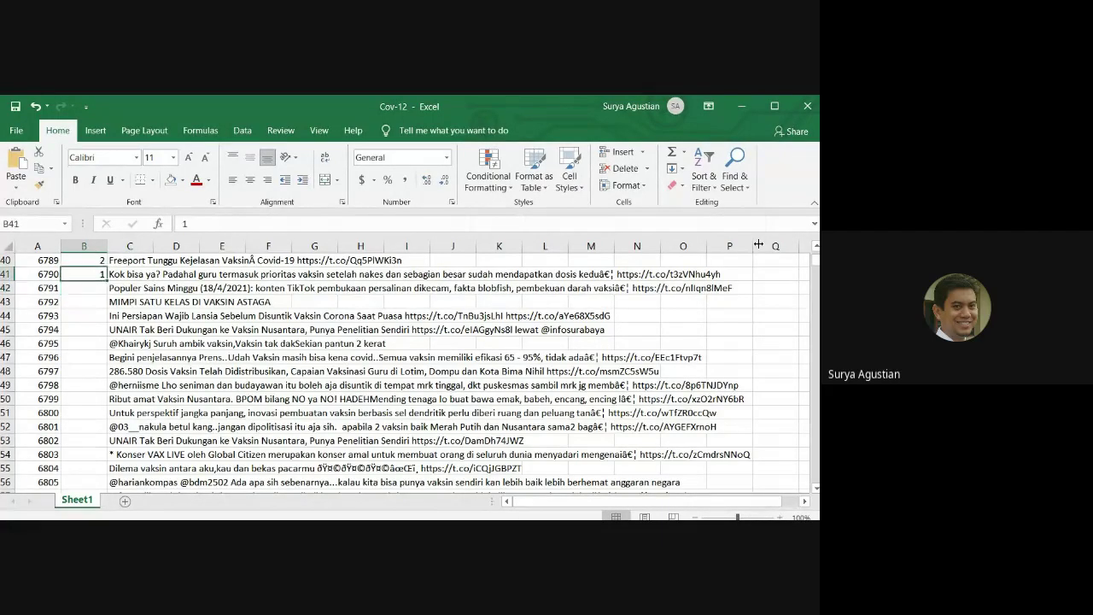
{"action": "key", "text": "Down"}
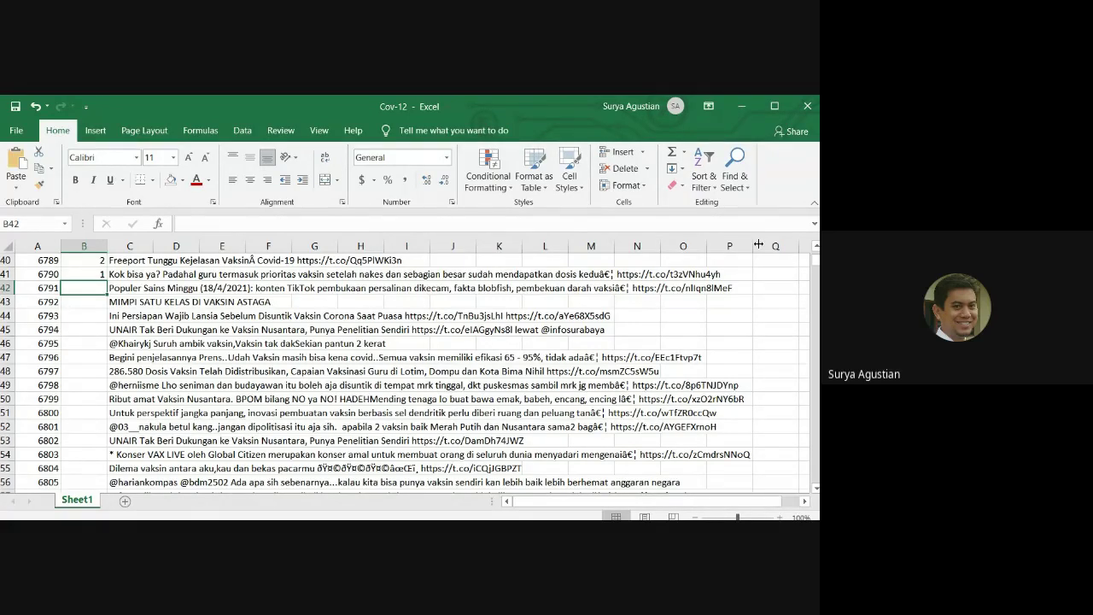
{"action": "type", "text": "2"}
{"action": "key", "text": "Return"}
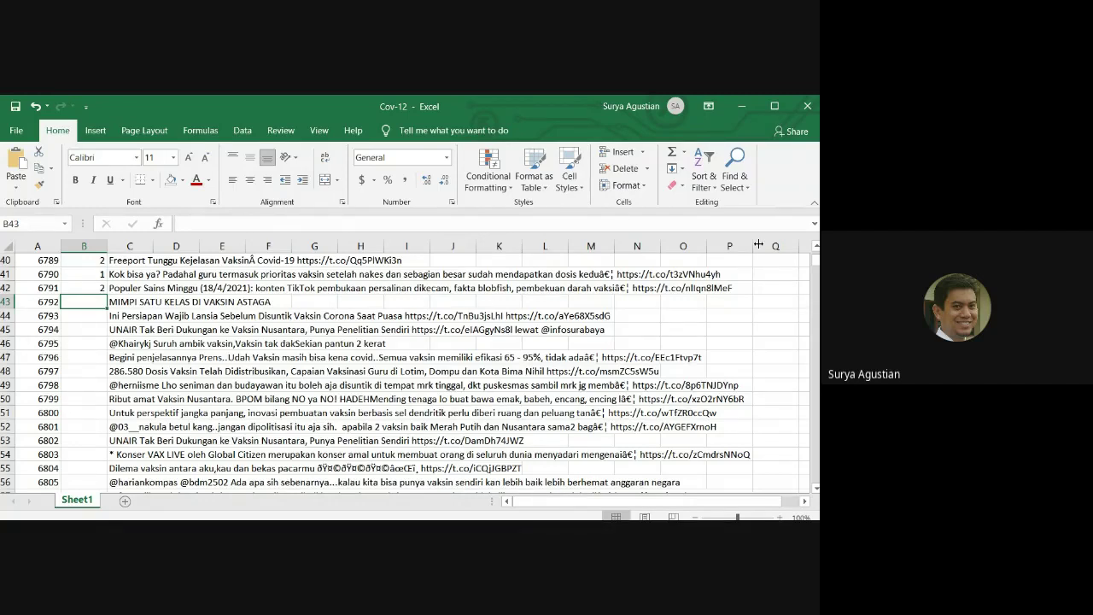
- Enter sentiment code 1 for tweet 6792 in cell B43 and code 2 for tweets 6793 to 6795 in cells B44 to B46
{"action": "type", "text": "1"}
{"action": "key", "text": "Return"}
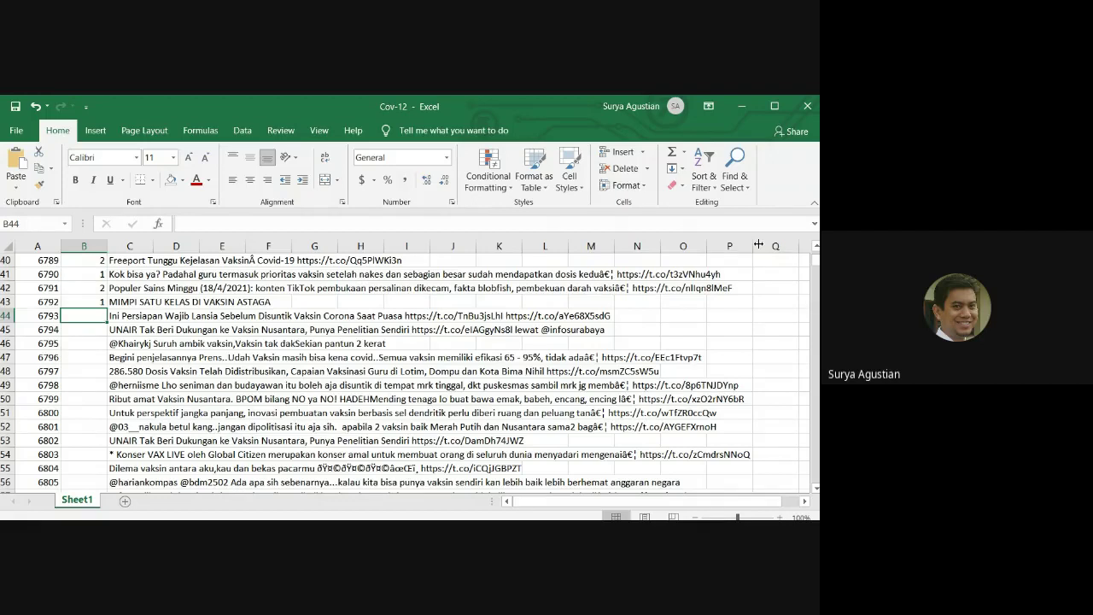
{"action": "type", "text": "2"}
{"action": "key", "text": "Return"}
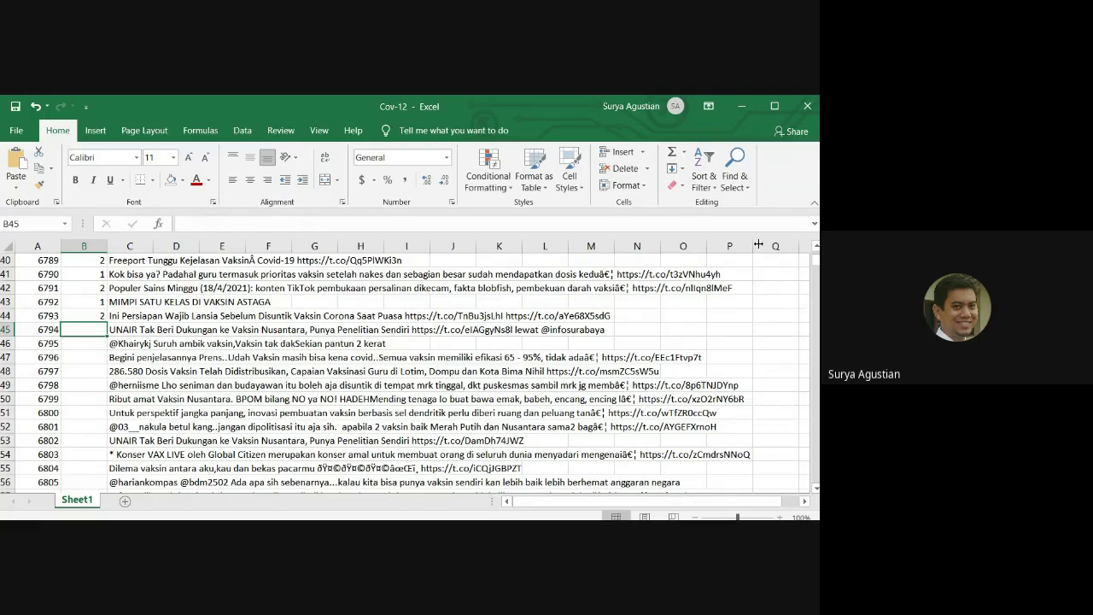
{"action": "type", "text": "2"}
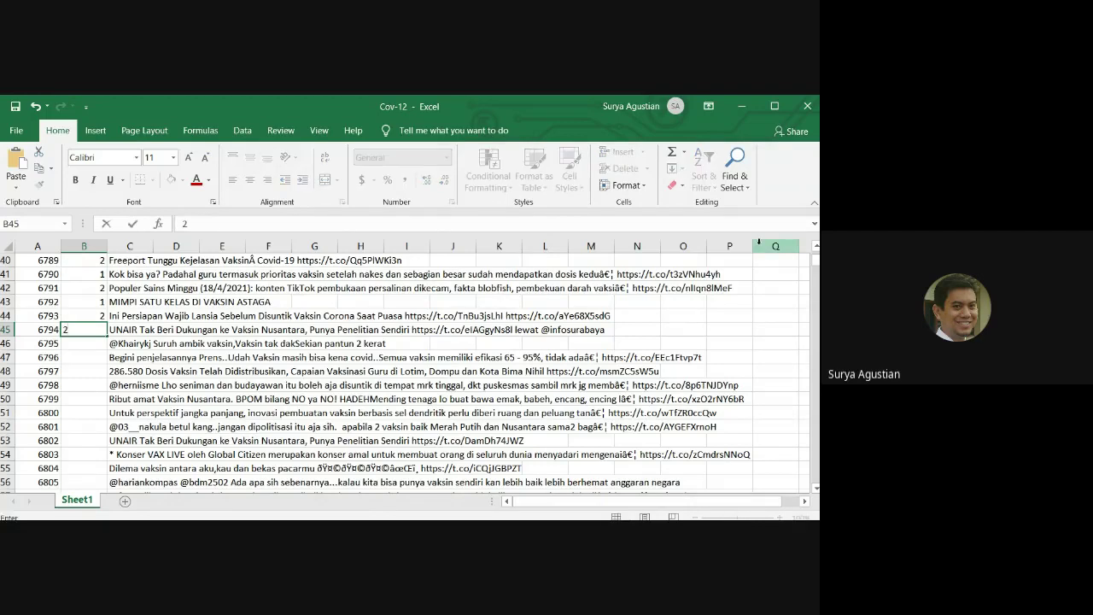
{"action": "key", "text": "Return"}
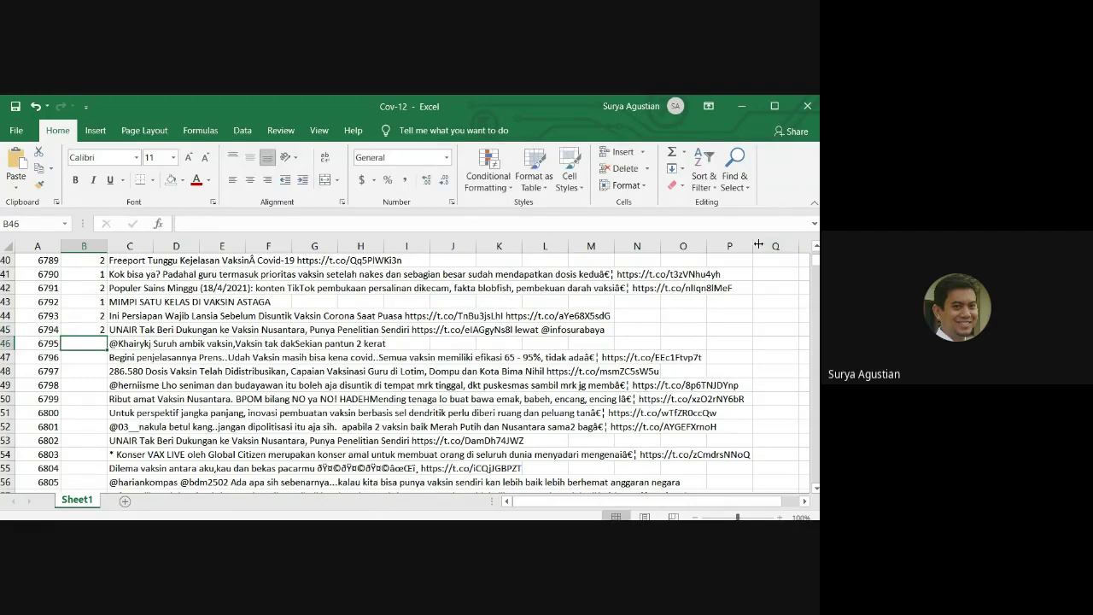
{"action": "type", "text": "2"}
{"action": "key", "text": "Return"}
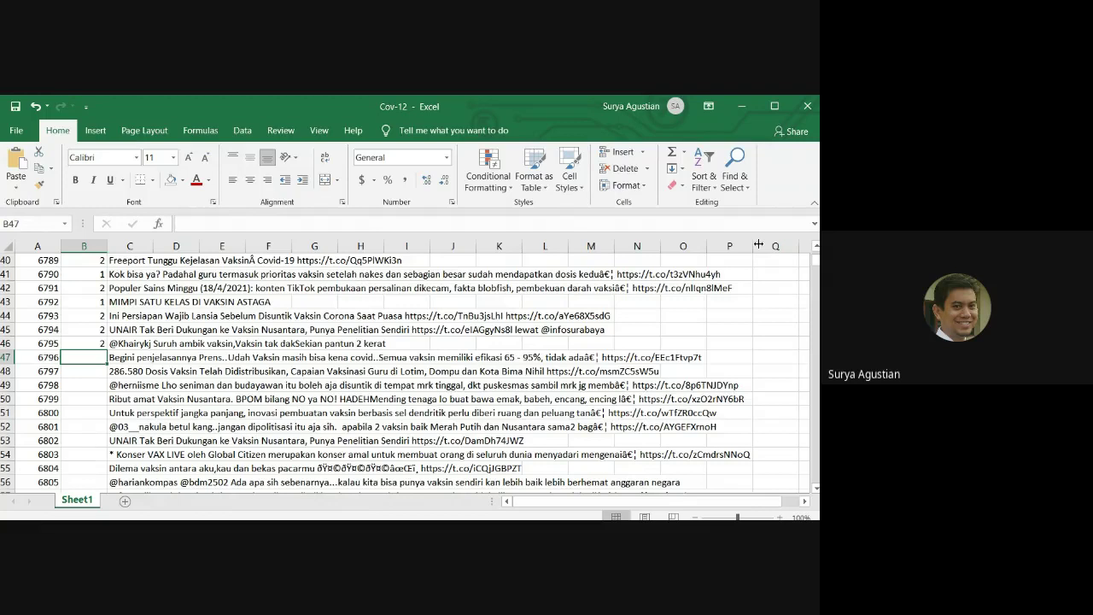
- Enter sentiment codes 3, 2 and 3 for tweets 6796, 6797 and 6798 in cells B47 to B49
{"action": "type", "text": "3"}
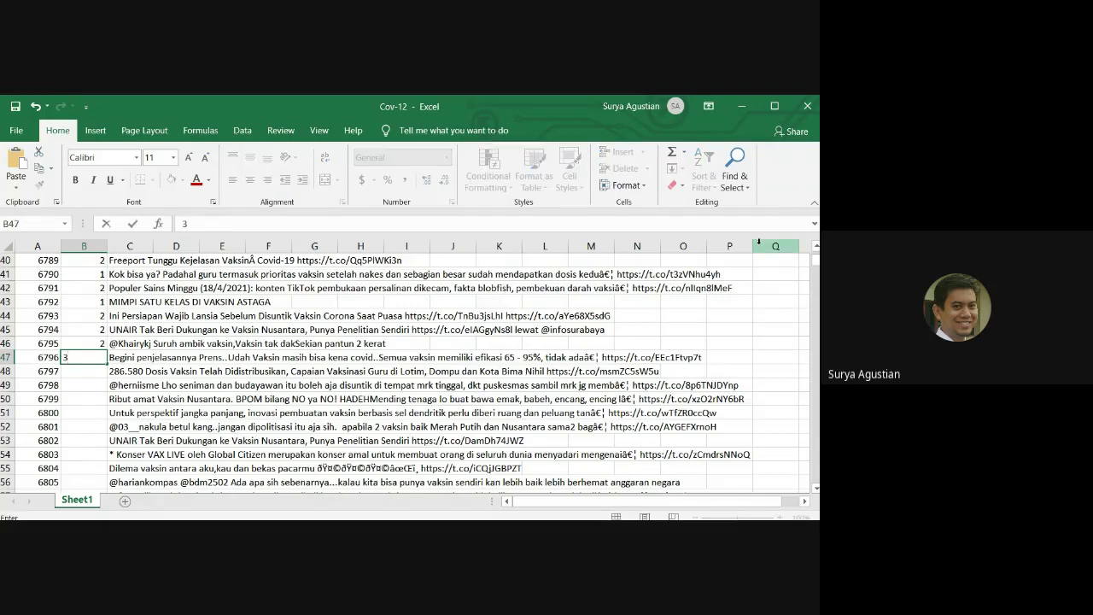
{"action": "key", "text": "Return"}
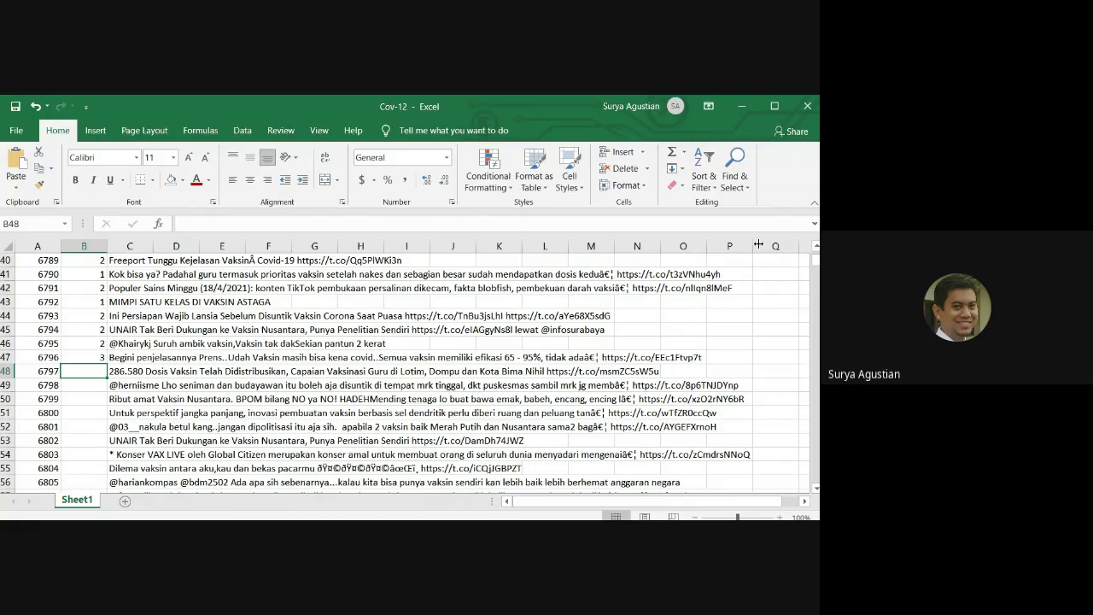
{"action": "type", "text": "2"}
{"action": "key", "text": "Return"}
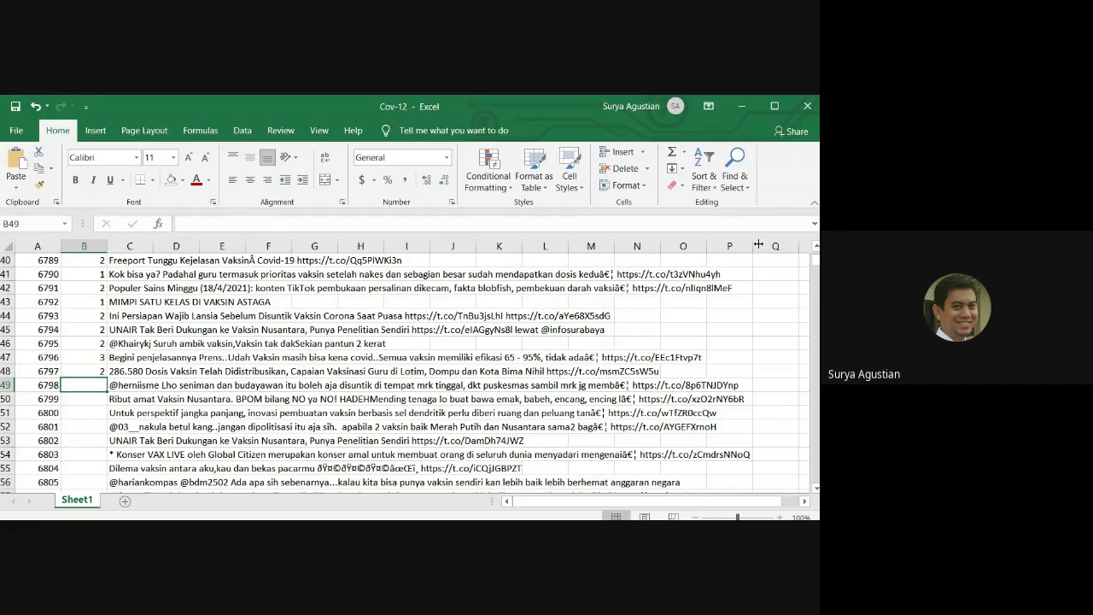
{"action": "type", "text": "3"}
{"action": "key", "text": "Return"}
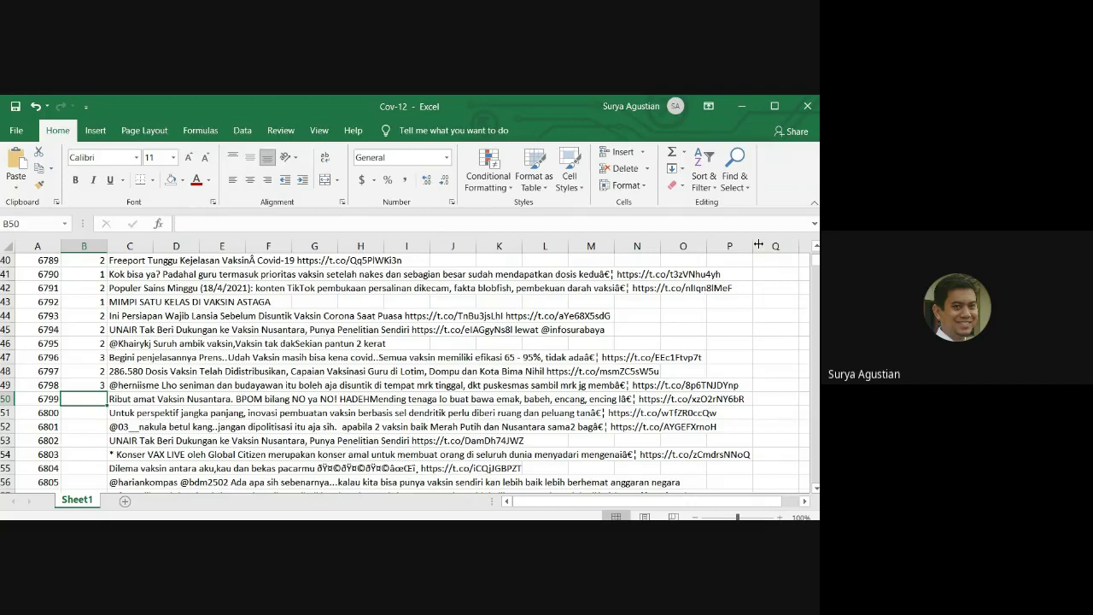
- Enter sentiment code 1 for tweet 6799 in cell B50 and code 3 for tweets 6800 and 6801 in cells B51 and B52
{"action": "type", "text": "1"}
{"action": "key", "text": "Return"}
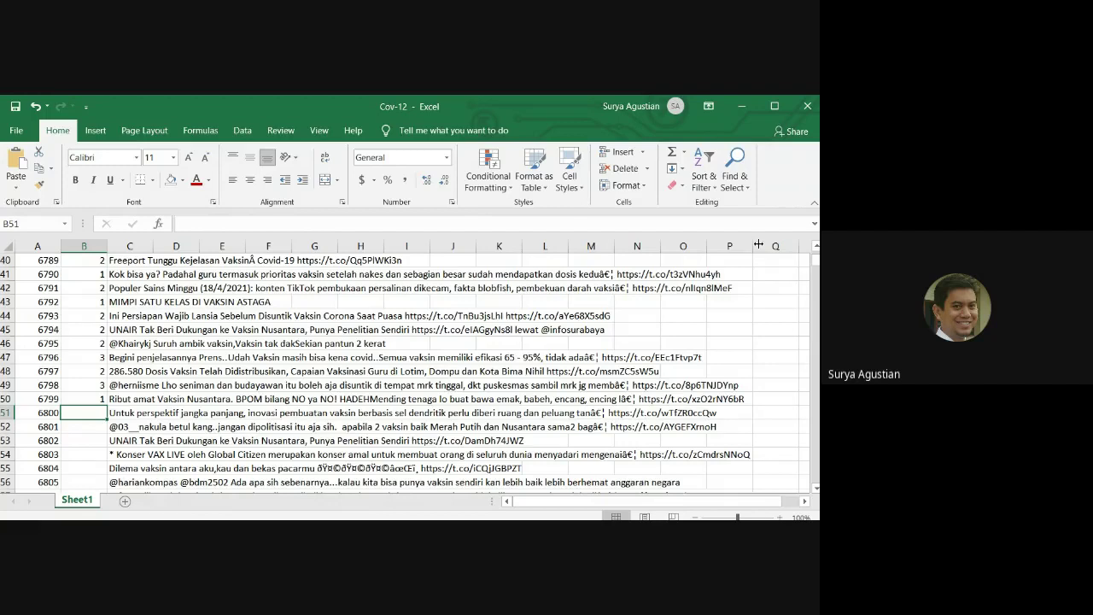
{"action": "type", "text": "3"}
{"action": "key", "text": "Return"}
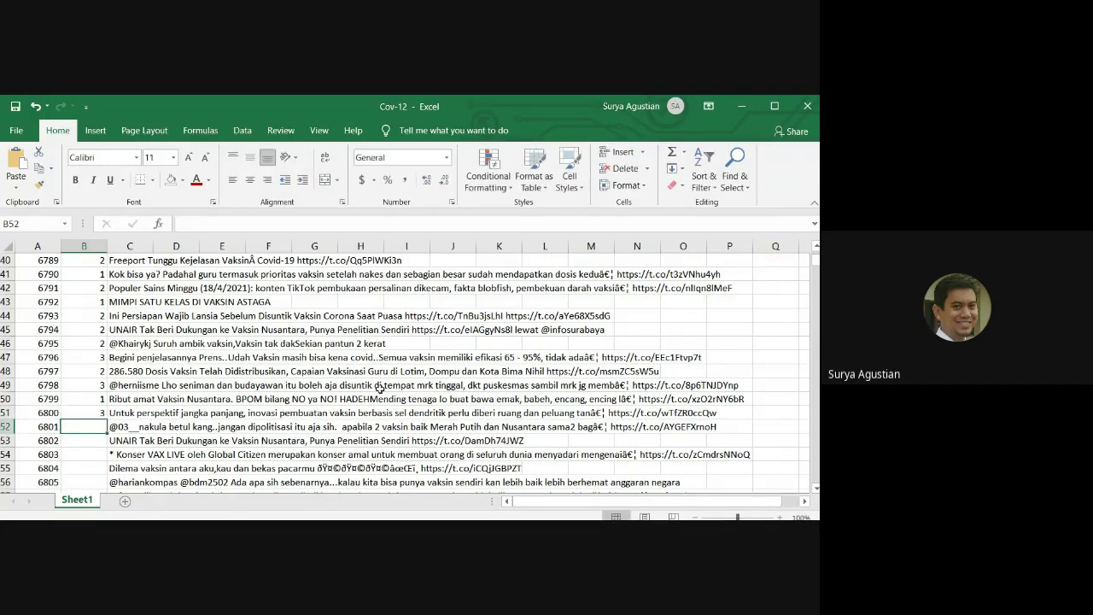
{"action": "scroll", "coordinate": [380, 388], "scroll_direction": "down", "scroll_amount": 1}
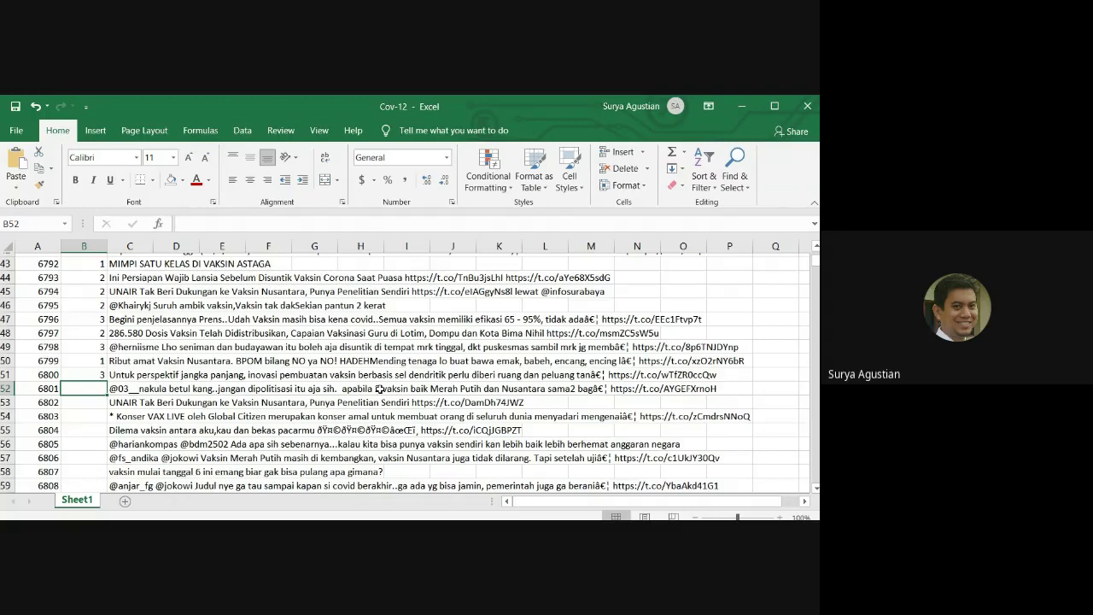
{"action": "scroll", "coordinate": [380, 388], "scroll_direction": "down", "scroll_amount": 2}
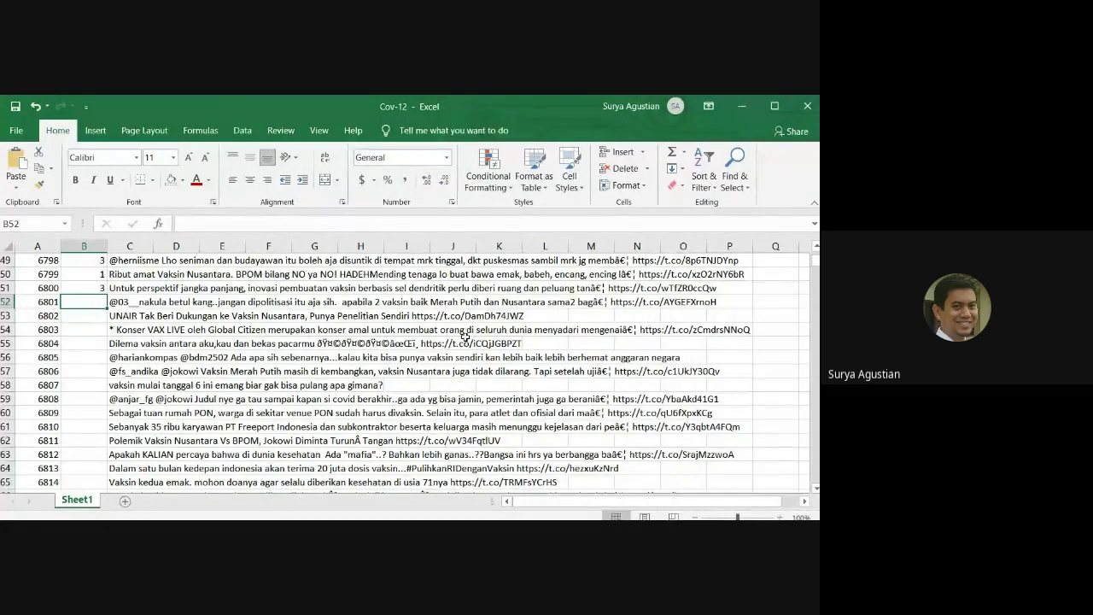
{"action": "type", "text": "3"}
{"action": "key", "text": "Return"}
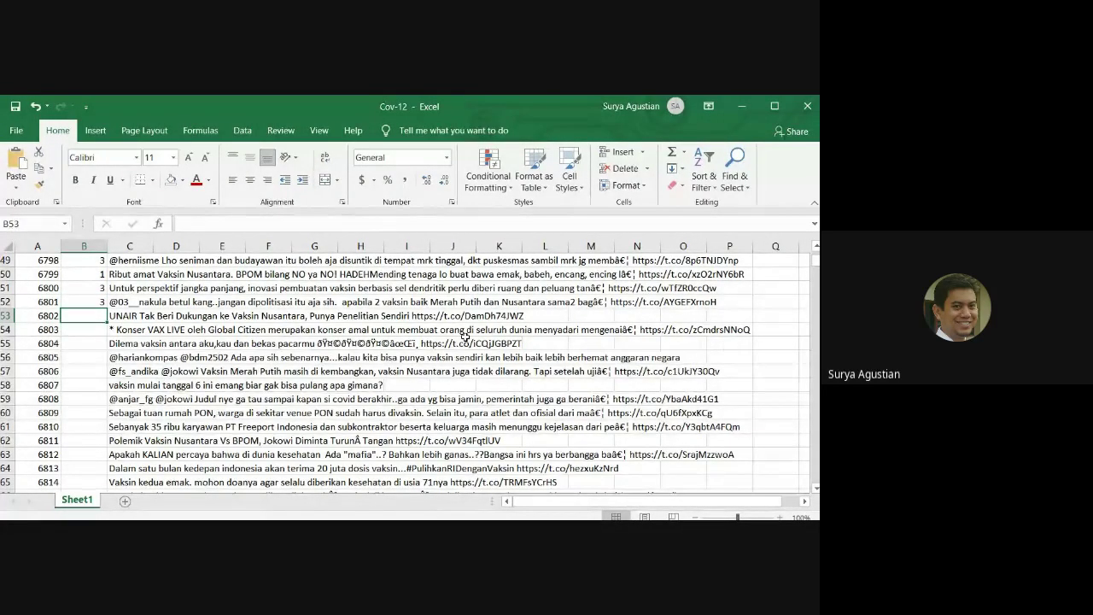
- Enter sentiment code 2 for tweets 6802 and 6803 in cells B53 and B54
{"action": "type", "text": "2"}
{"action": "key", "text": "Return"}
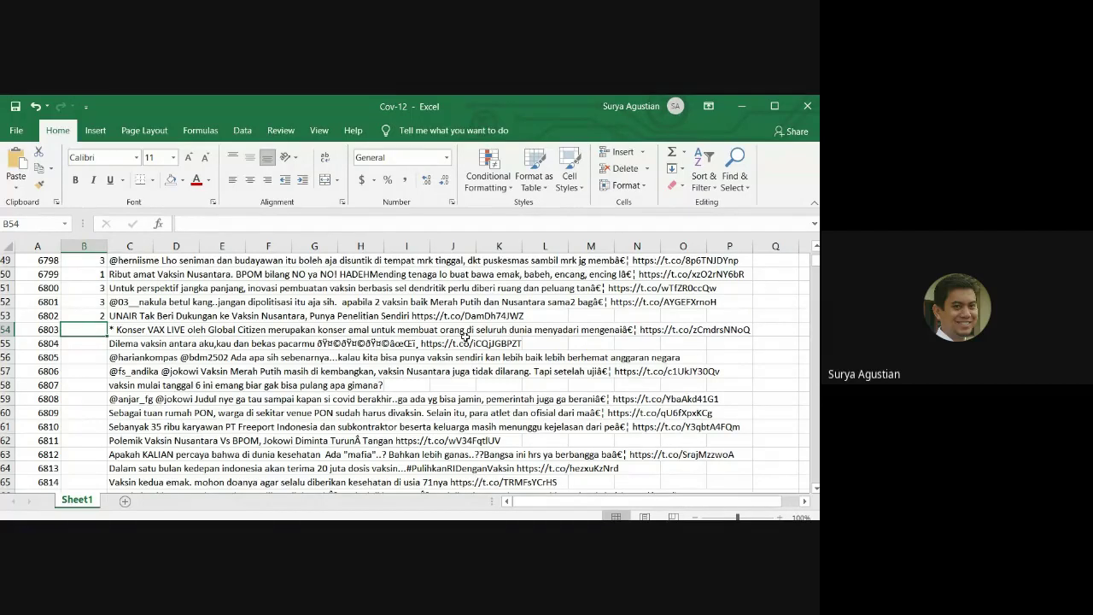
{"action": "type", "text": "2"}
{"action": "key", "text": "Return"}
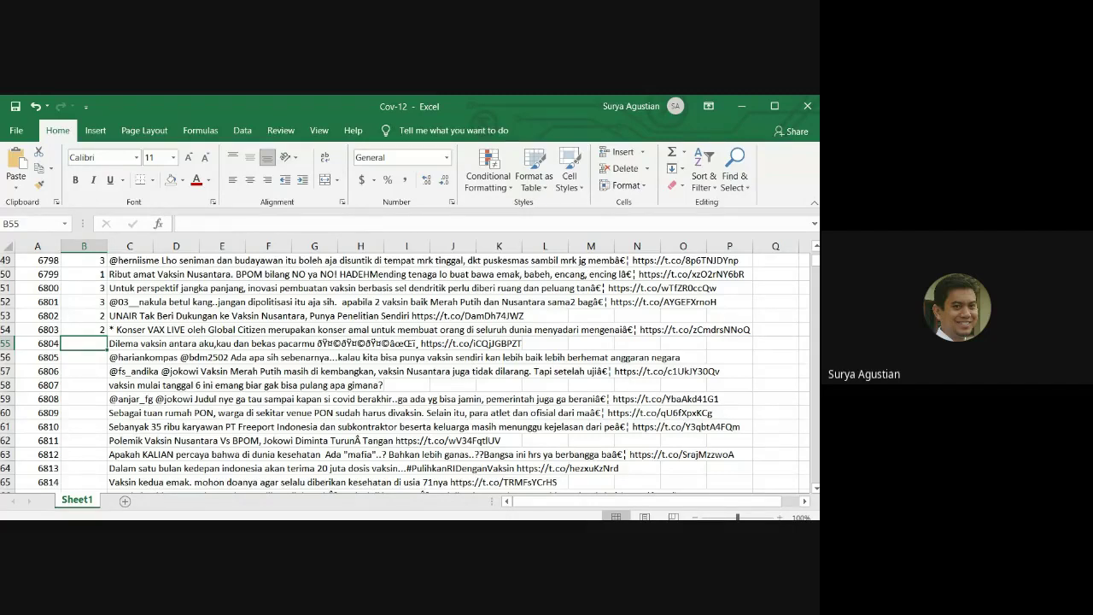
- Enter sentiment code 1 for tweets 6804 and 6805 in cells B55 and B56
{"action": "type", "text": "1"}
{"action": "key", "text": "Return"}
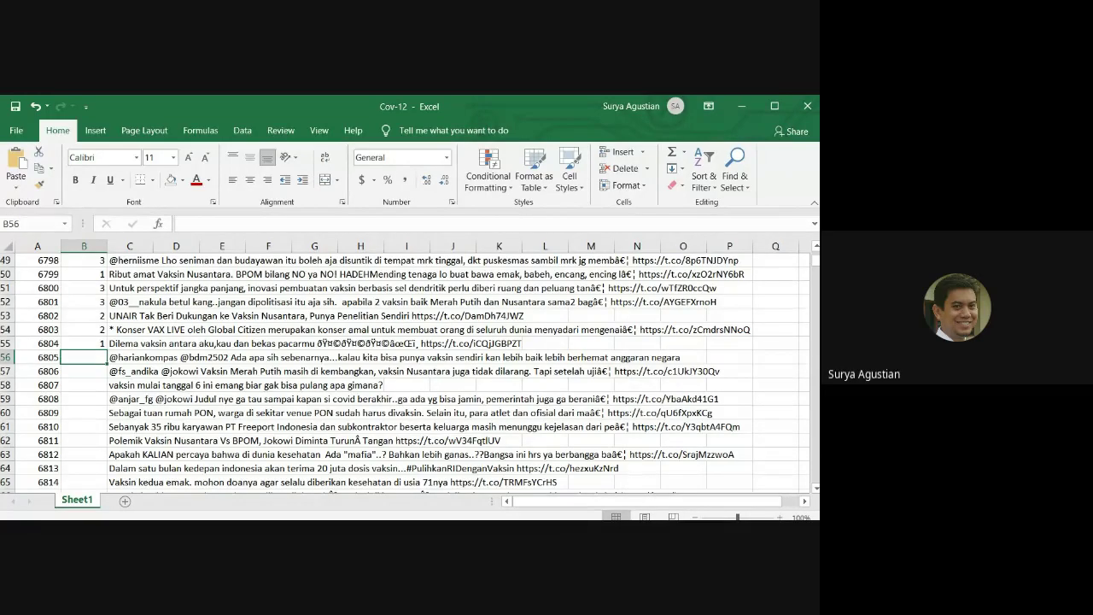
{"action": "type", "text": "1"}
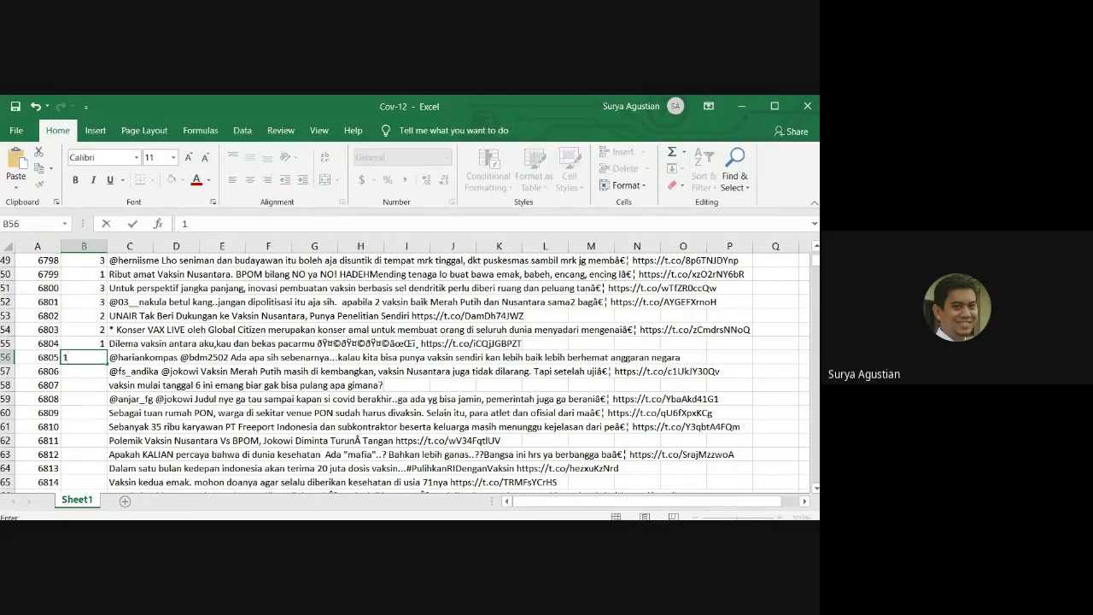
{"action": "key", "text": "Return"}
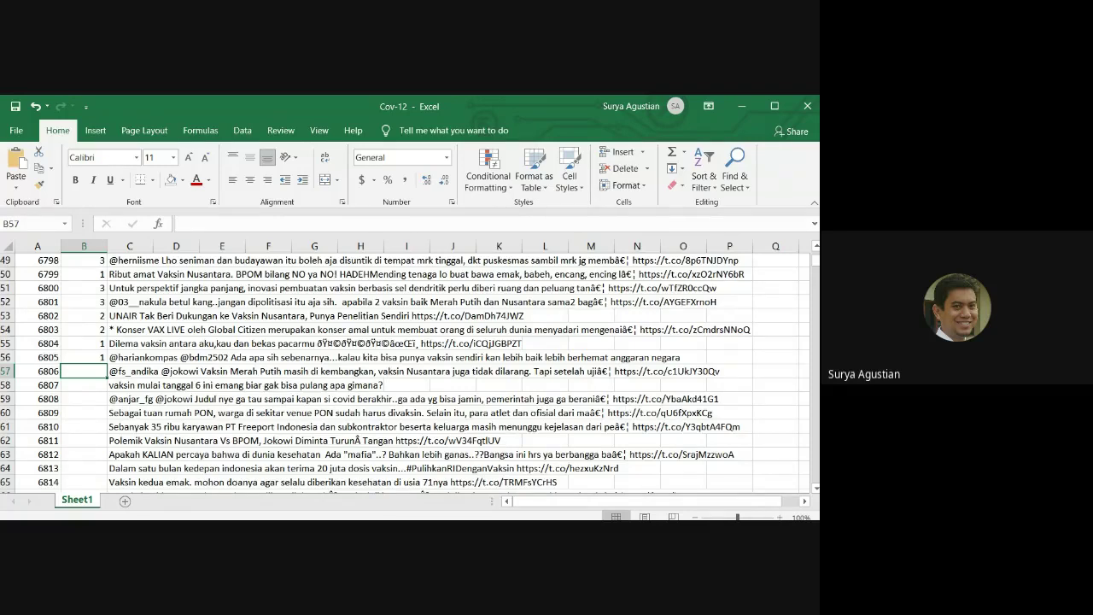
- Enter sentiment code 2 for tweet 6806 in cell B57 and code 1 for tweets 6807 and 6808 in cells B58 and B59
{"action": "type", "text": "2"}
{"action": "key", "text": "Return"}
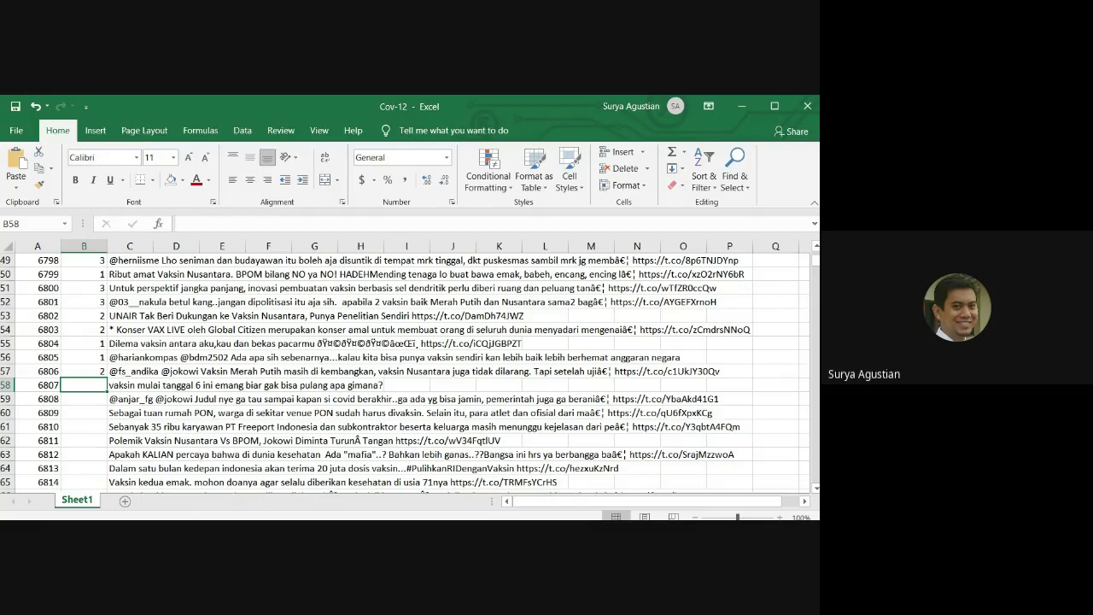
{"action": "type", "text": "1"}
{"action": "key", "text": "Return"}
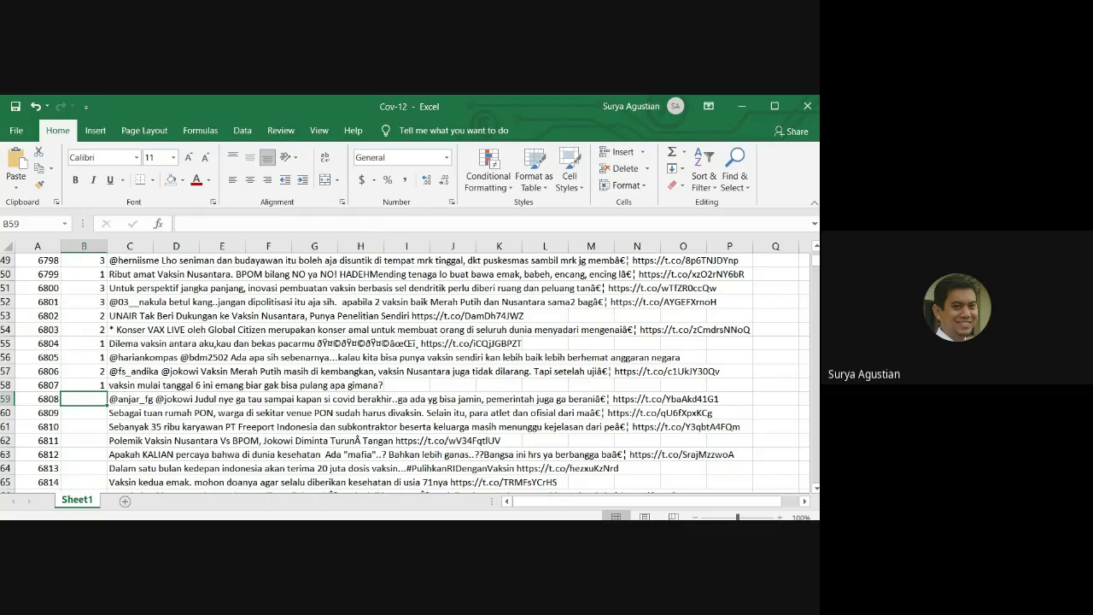
{"action": "type", "text": "1"}
{"action": "key", "text": "Return"}
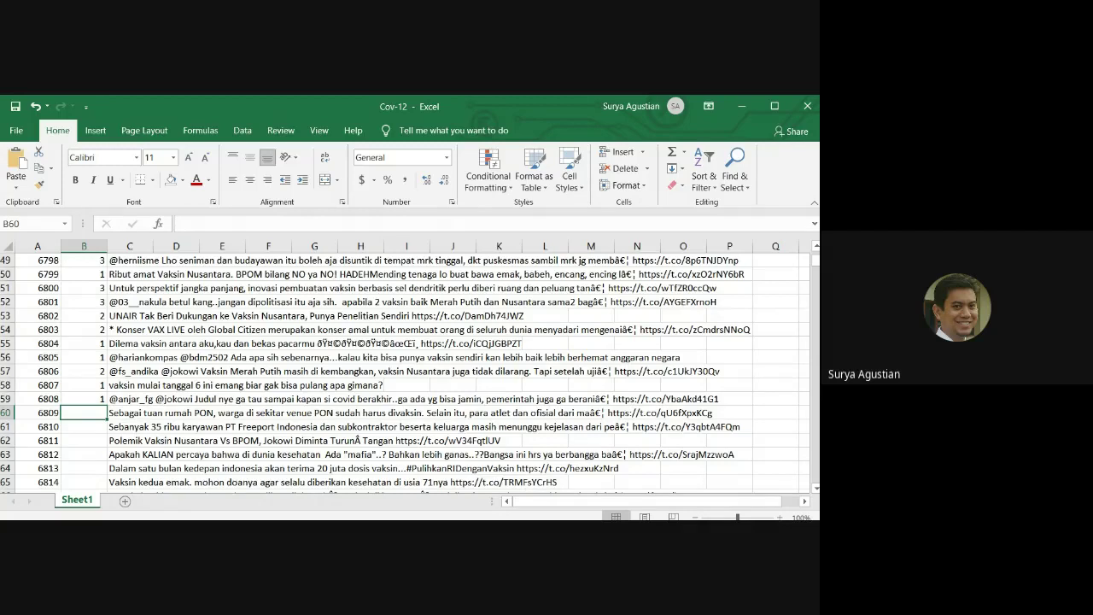
- Enter sentiment code 2 for tweets 6809 and 6810 in cells B60 and B61 and recheck both entries
{"action": "type", "text": "2"}
{"action": "key", "text": "Return"}
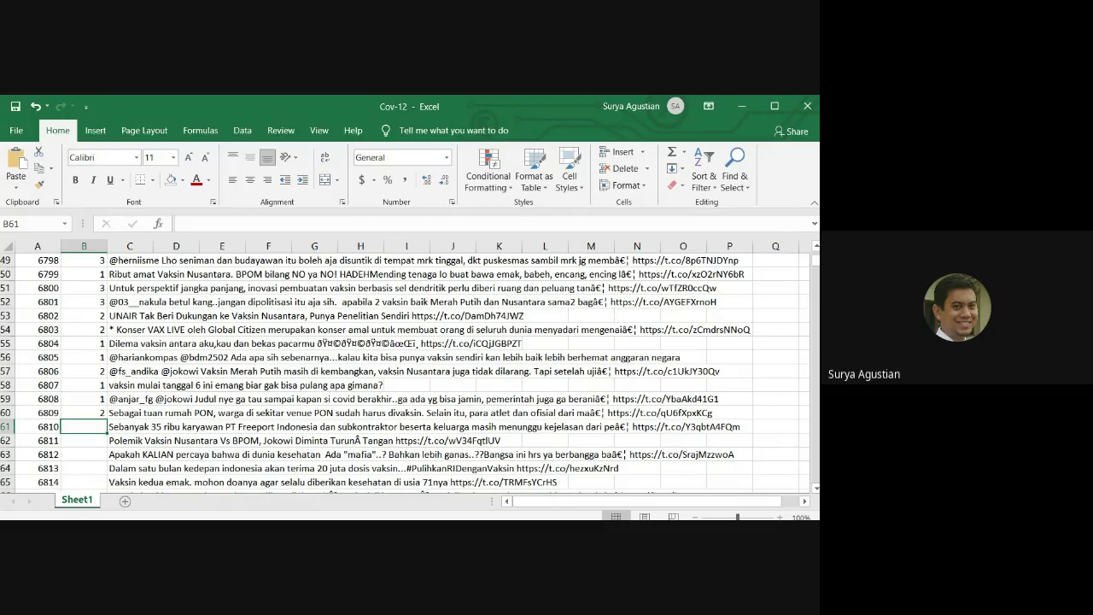
{"action": "type", "text": "2"}
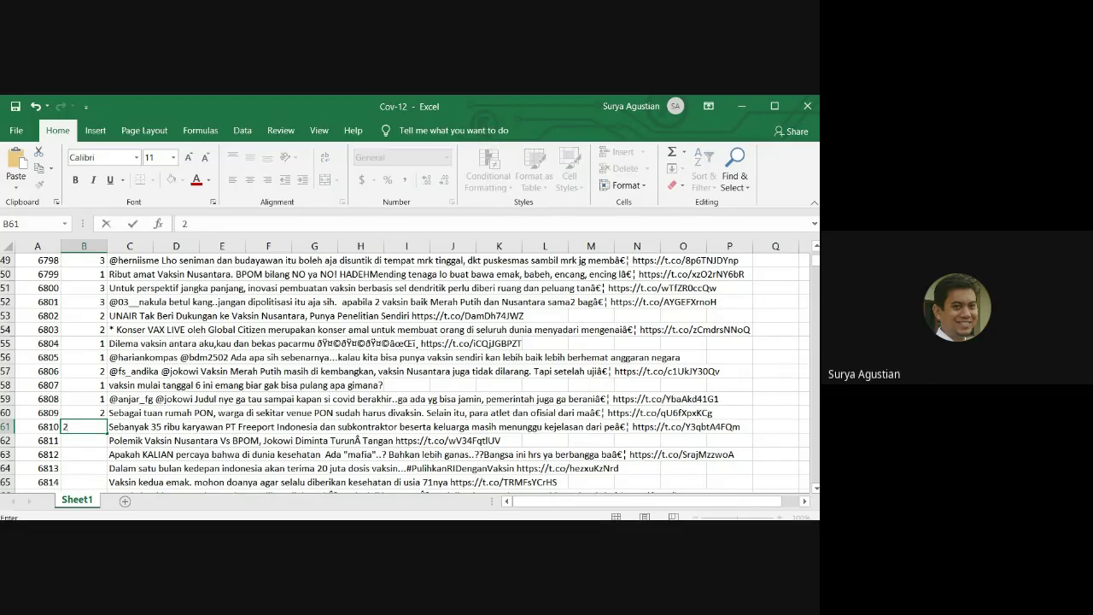
{"action": "key", "text": "Return"}
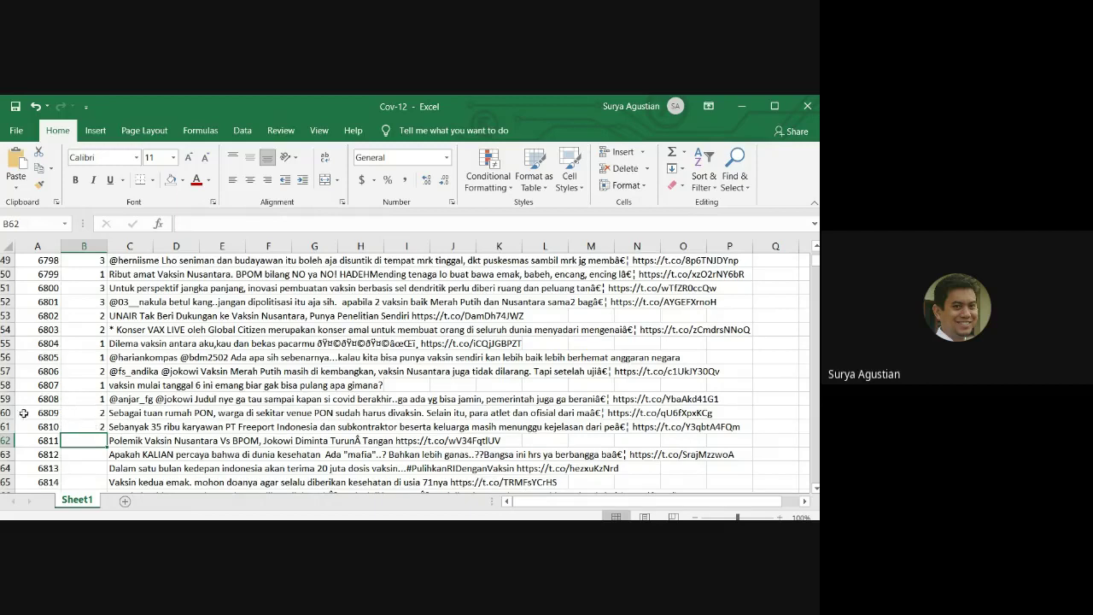
{"action": "left_click", "coordinate": [74, 427]}
{"action": "left_click", "coordinate": [81, 415]}
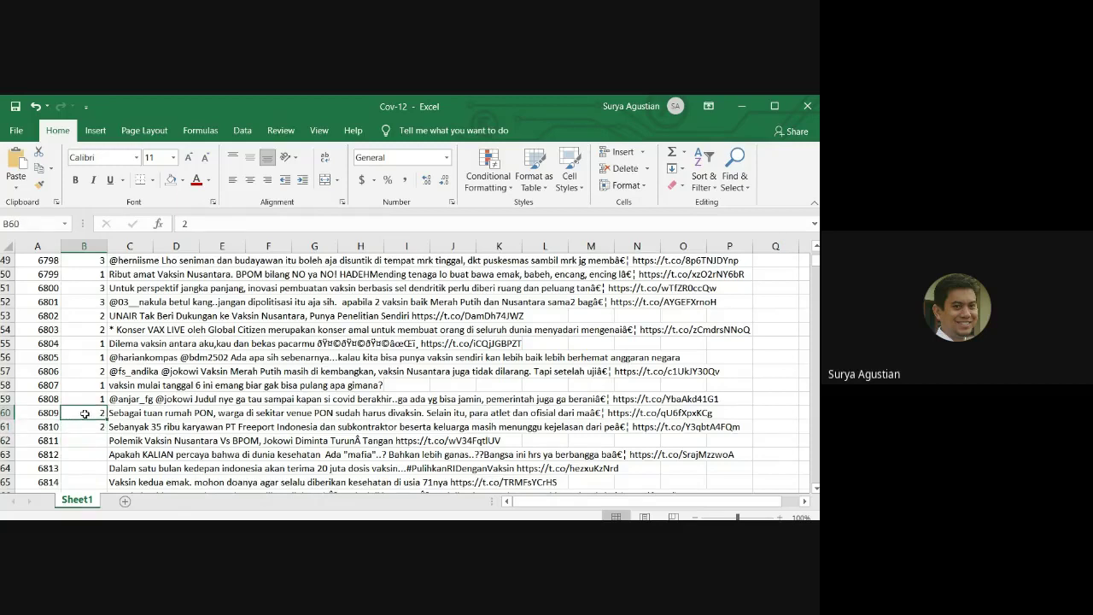
{"action": "left_click", "coordinate": [92, 453]}
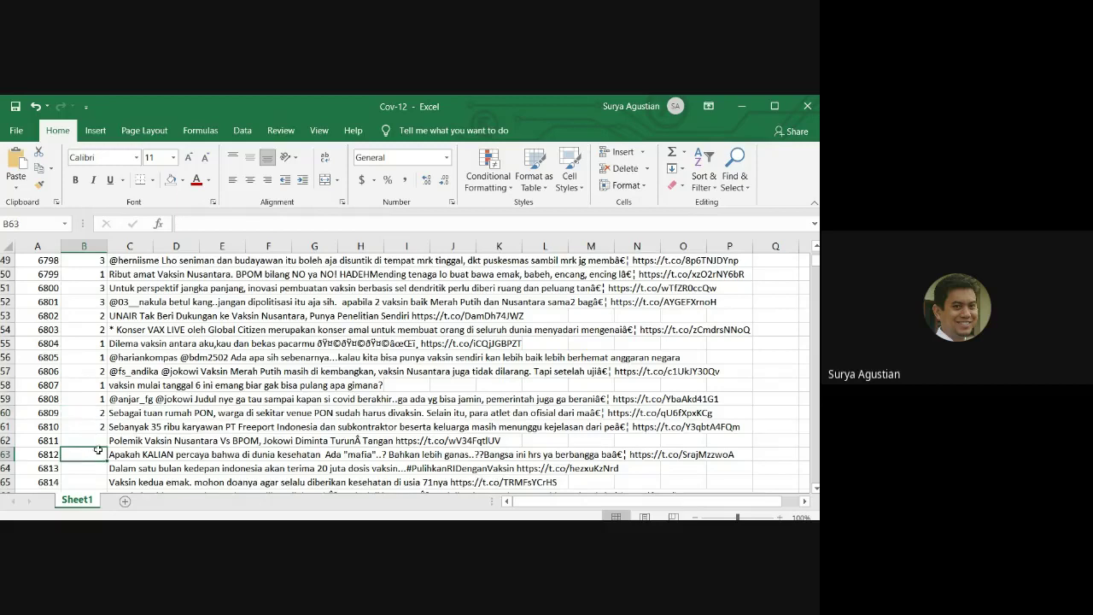
- Review the sentiment codes already entered for the labelled tweets, back to the start of the list and down to the first unlabelled ones
{"action": "scroll", "coordinate": [94, 433], "scroll_direction": "up", "scroll_amount": 4}
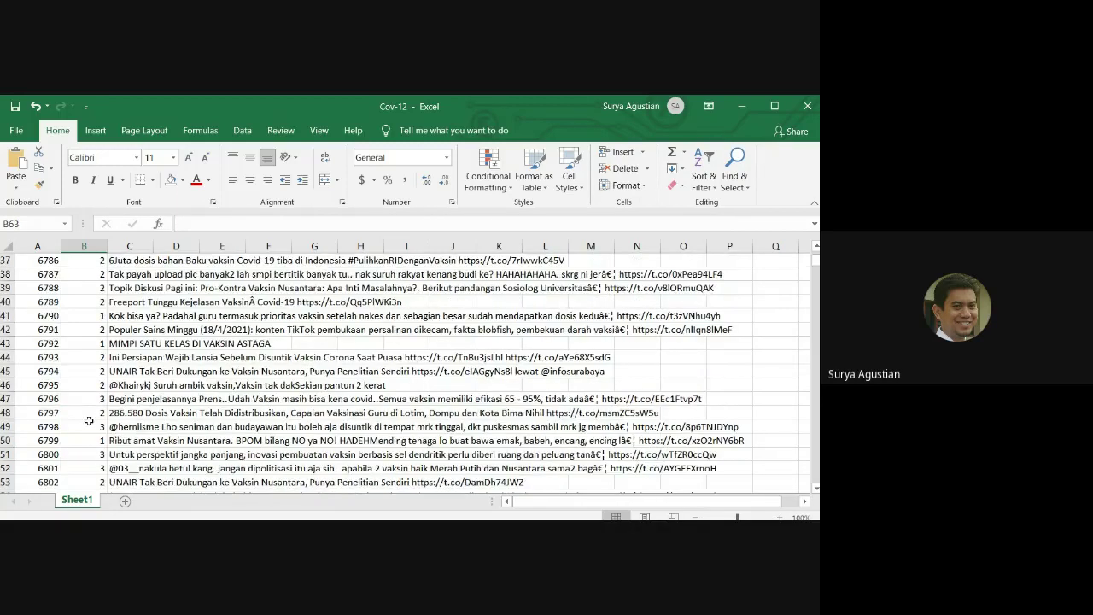
{"action": "scroll", "coordinate": [89, 421], "scroll_direction": "up", "scroll_amount": 12}
{"action": "scroll", "coordinate": [101, 305], "scroll_direction": "down", "scroll_amount": 4}
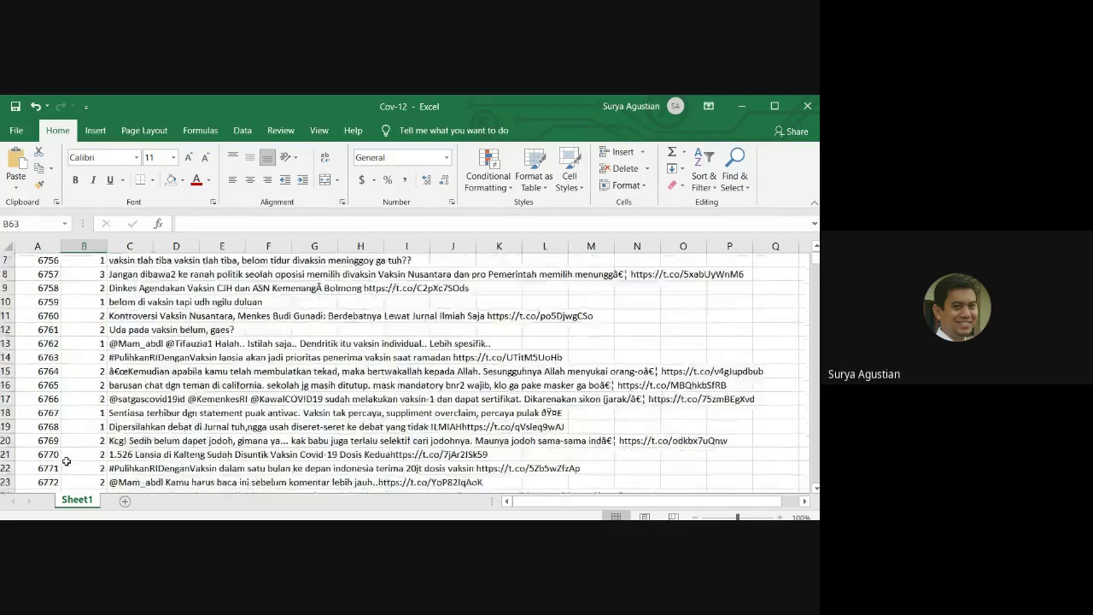
{"action": "left_click", "coordinate": [90, 438]}
{"action": "left_click", "coordinate": [92, 457]}
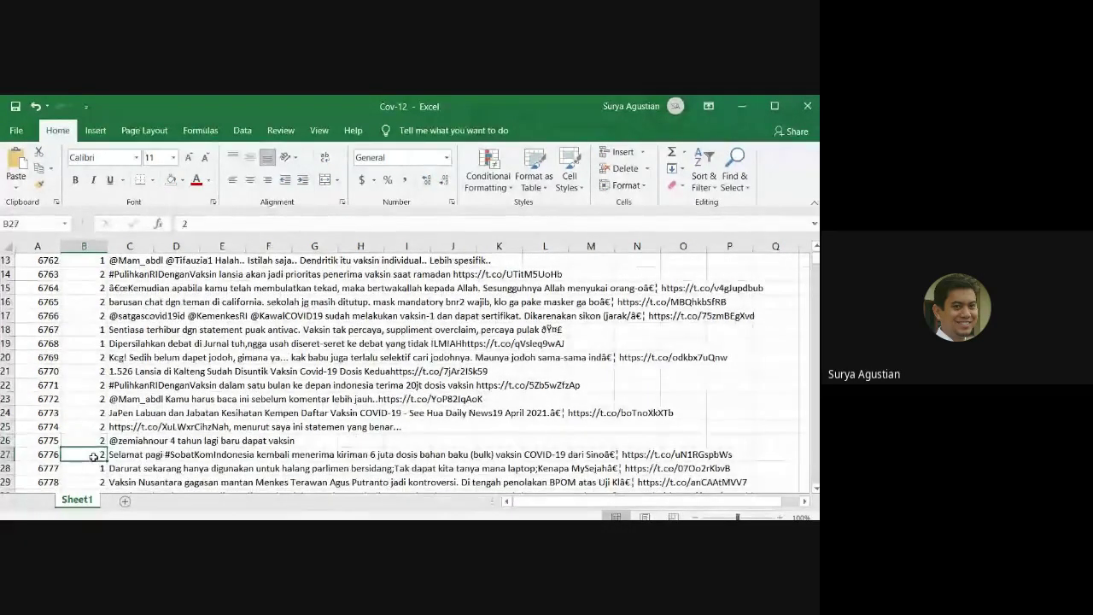
{"action": "scroll", "coordinate": [92, 457], "scroll_direction": "down", "scroll_amount": 7}
{"action": "scroll", "coordinate": [93, 455], "scroll_direction": "down", "scroll_amount": 8}
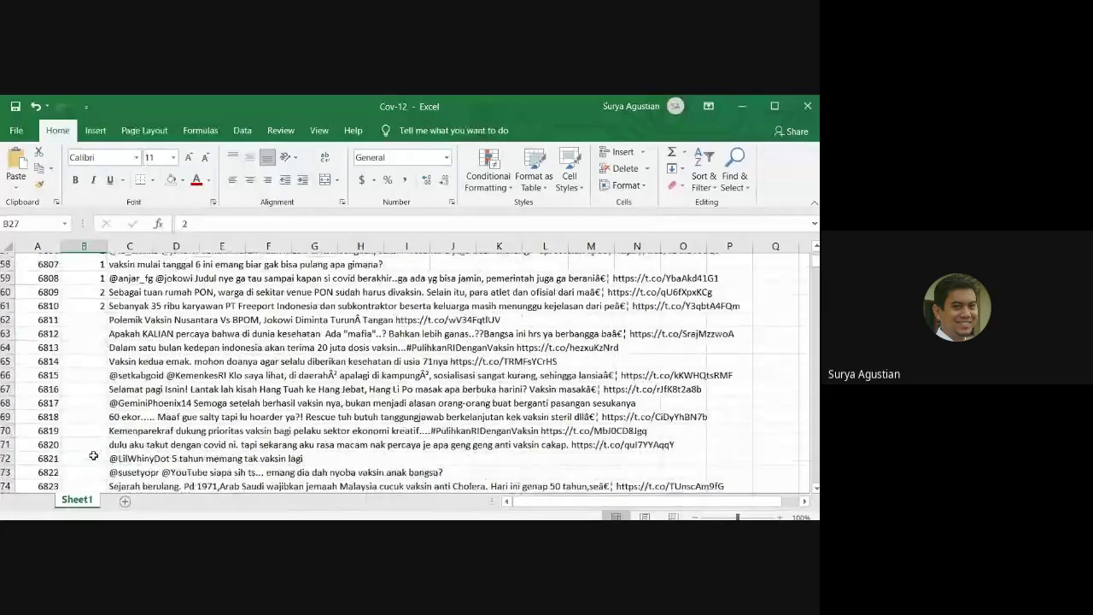
{"action": "left_click", "coordinate": [98, 359]}
{"action": "type", "text": "="}
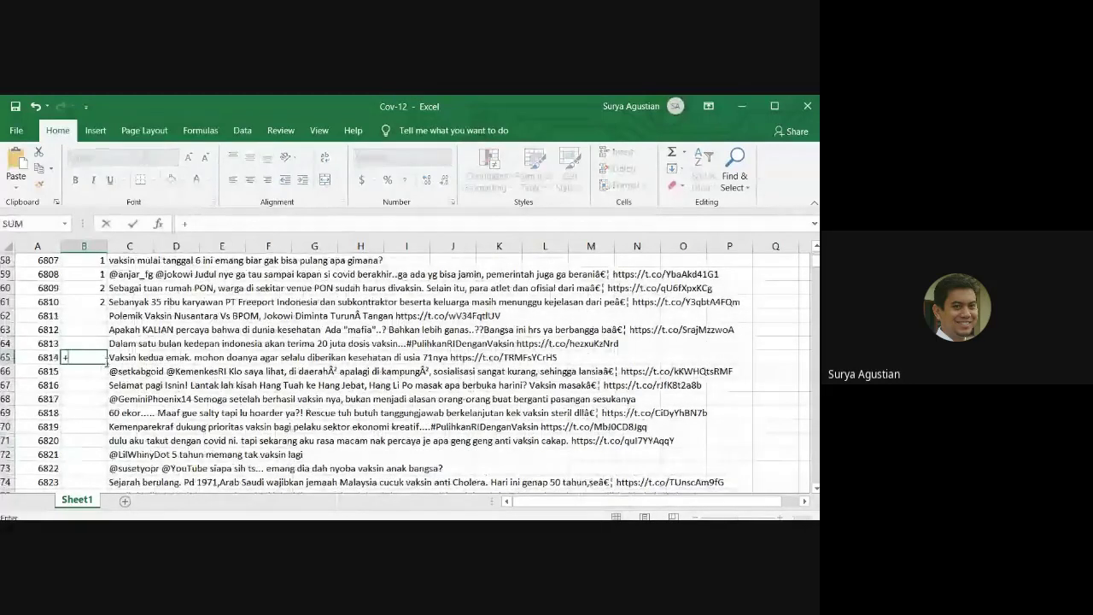
{"action": "type", "text": "=60"}
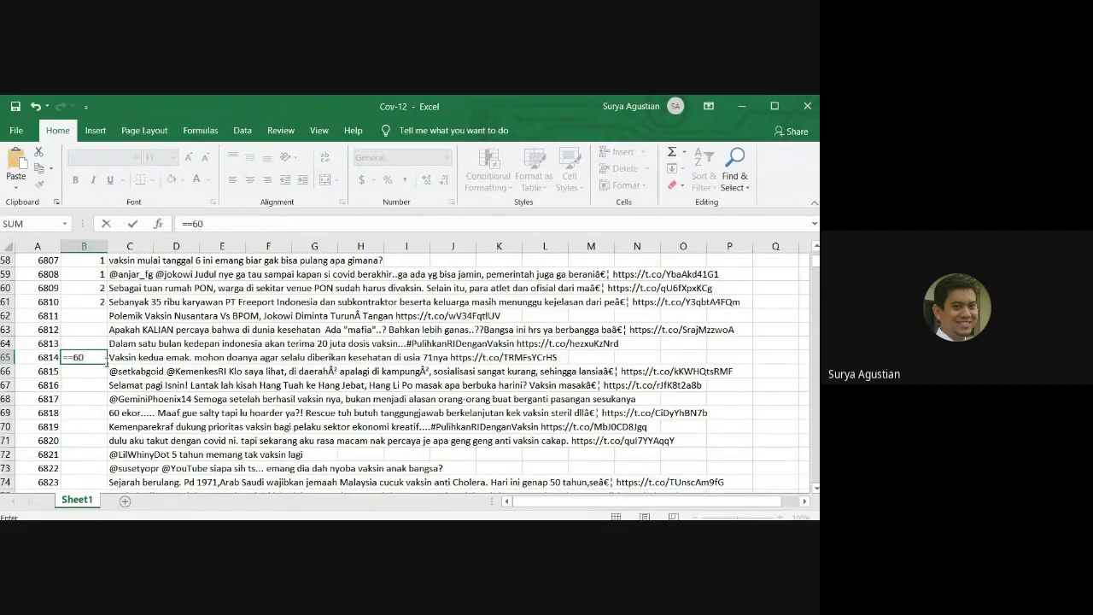
{"action": "key", "text": "BackSpace"}
{"action": "type", "text": "0-251"}
{"action": "key", "text": "Return"}
{"action": "left_click", "coordinate": [99, 358]}
{"action": "key", "text": "BackSpace"}
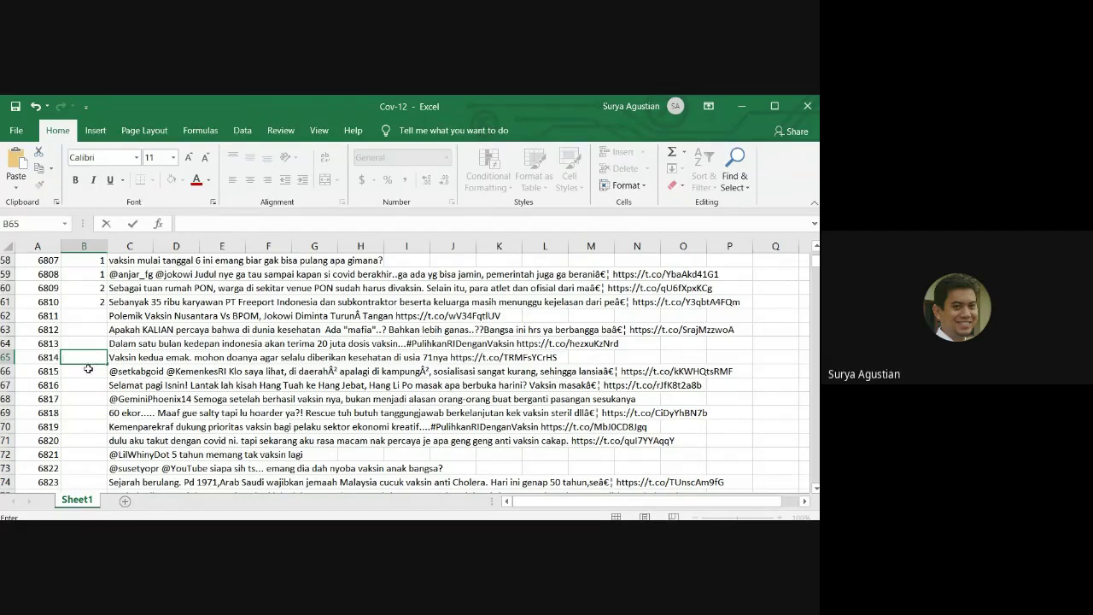
- Calculate =60-25 in cell B65 and write the scratch note "360 det" in cell B66
{"action": "type", "text": "=60-25"}
{"action": "key", "text": "Return"}
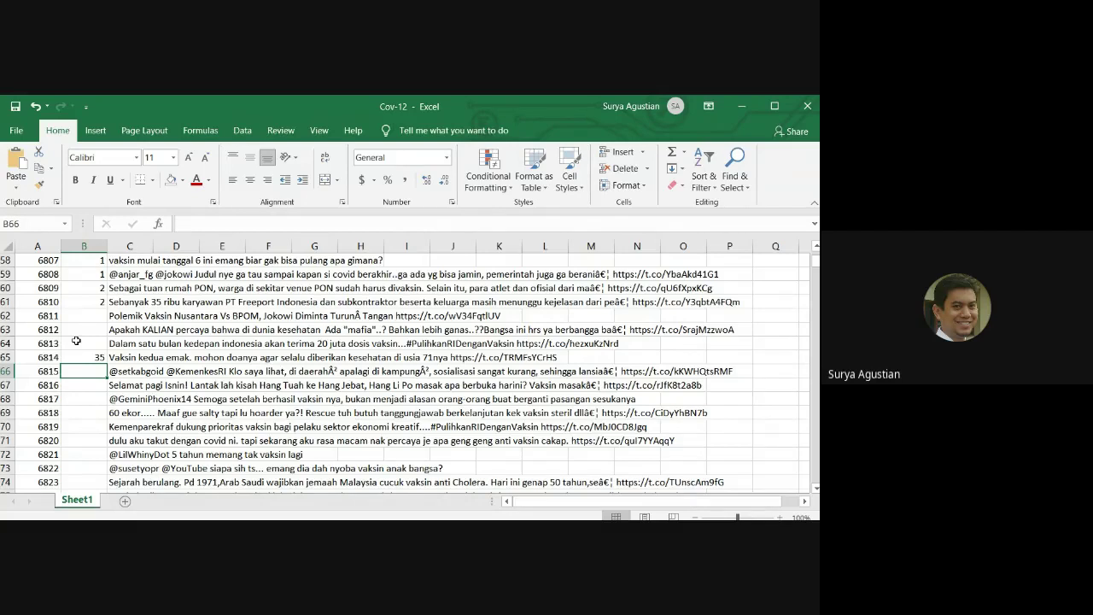
{"action": "type", "text": "36"}
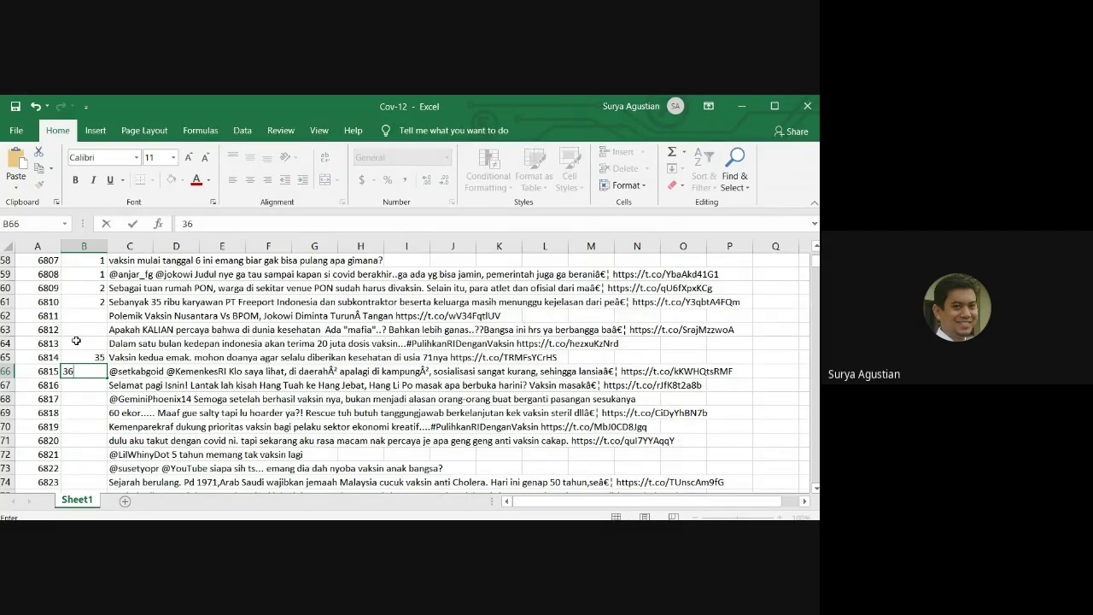
{"action": "type", "text": "0 det"}
{"action": "key", "text": "Return"}
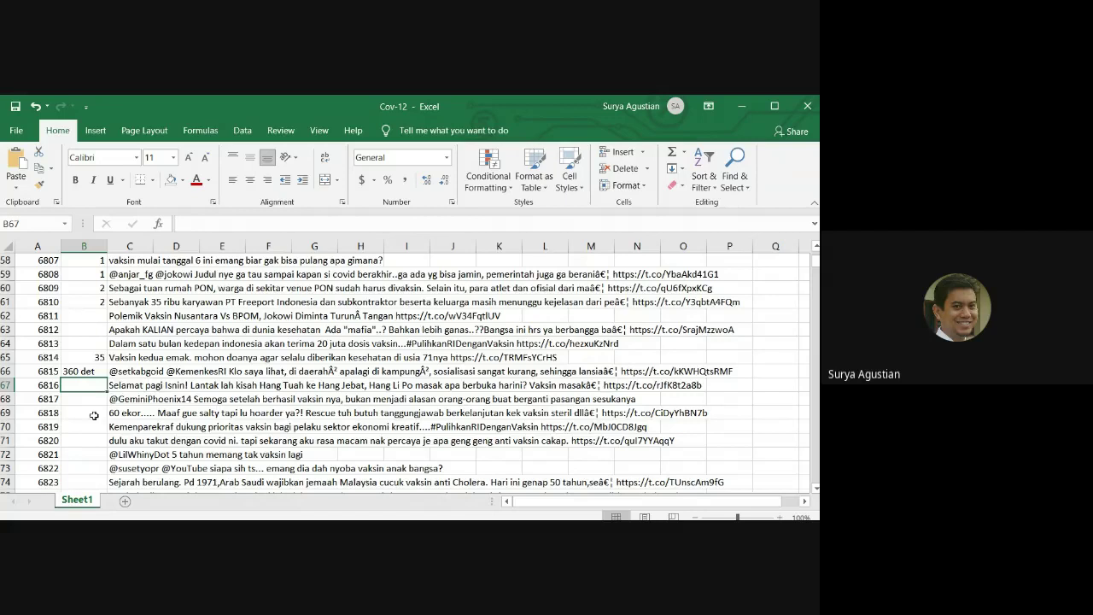
- Clear the scratch note from cell B66 and the calculation from cell B65
{"action": "left_click", "coordinate": [83, 369]}
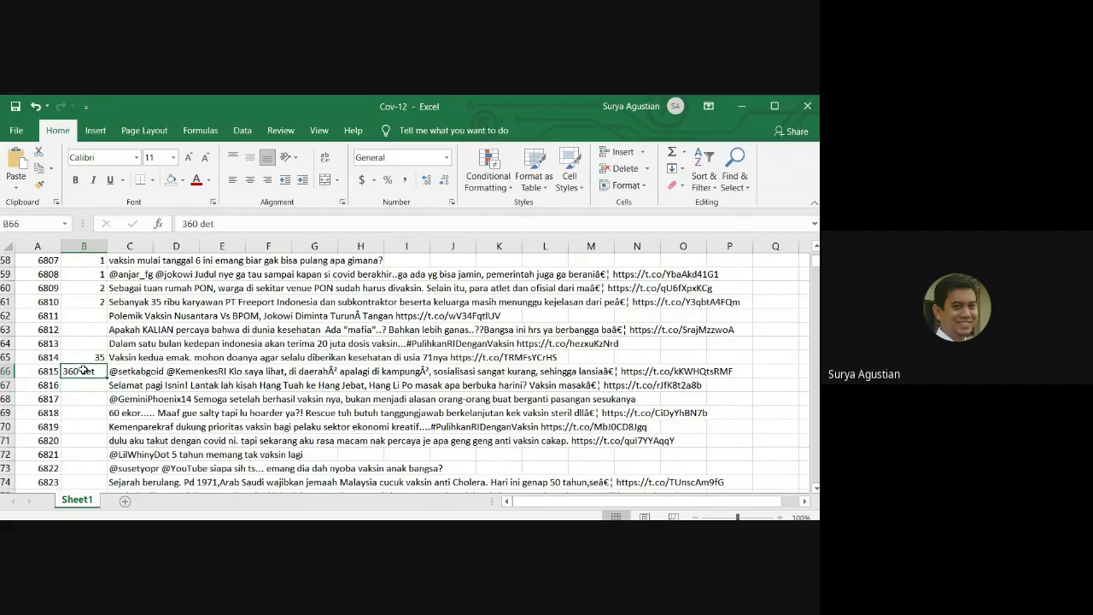
{"action": "key", "text": "BackSpace"}
{"action": "left_click", "coordinate": [104, 354]}
{"action": "key", "text": "BackSpace"}
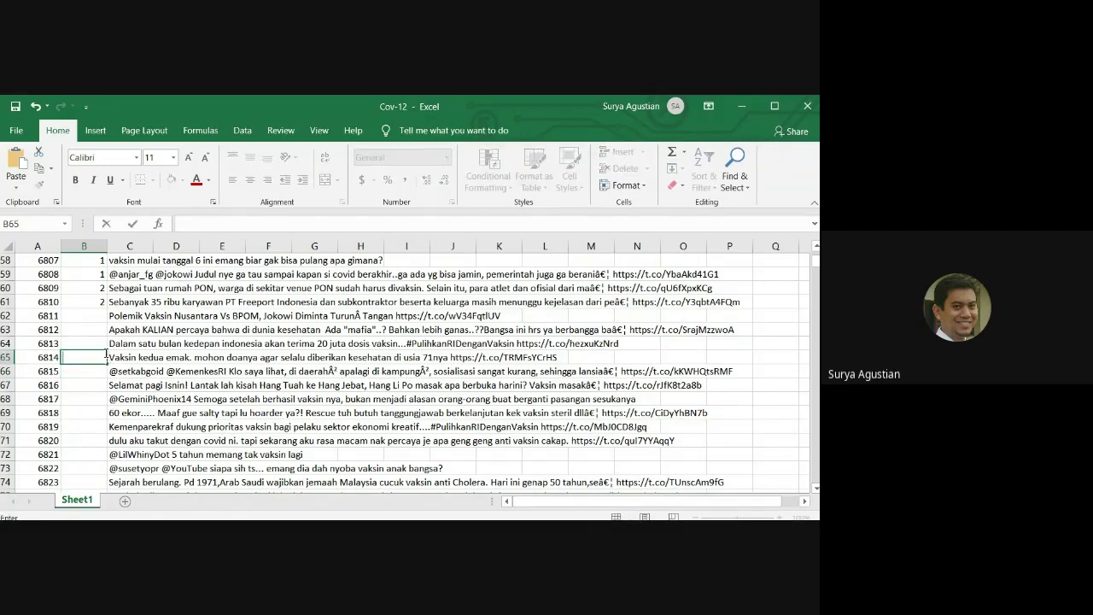
{"action": "key", "text": "Up"}
{"action": "key", "text": "Up"}
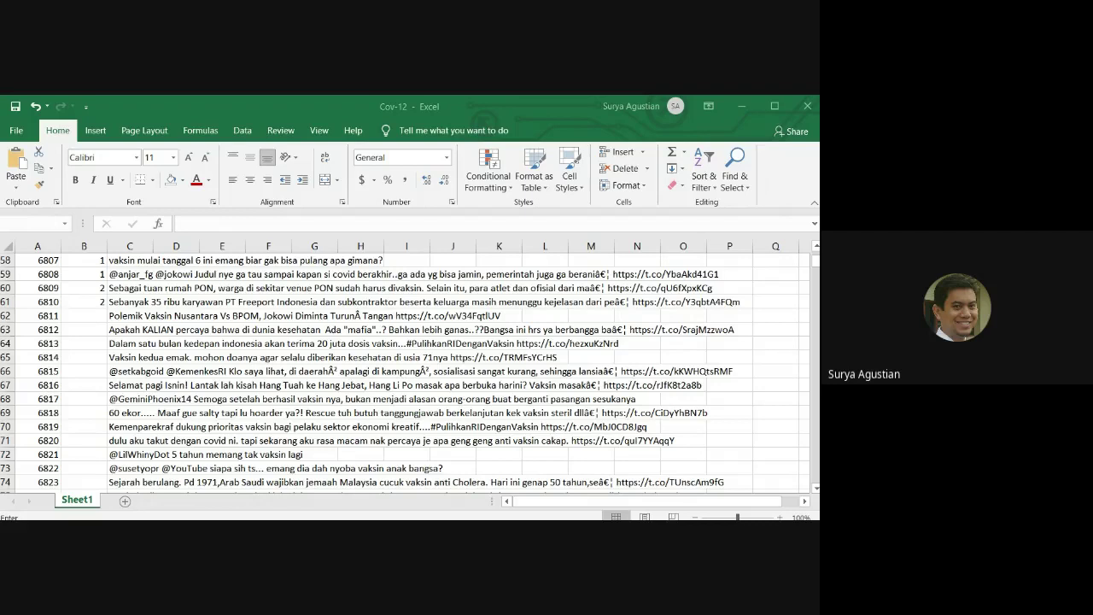
{"action": "key", "text": "Return"}
- Look through the unlabelled tweets further down the list, as far as tweet 9327
{"action": "scroll", "coordinate": [164, 382], "scroll_direction": "down", "scroll_amount": 3}
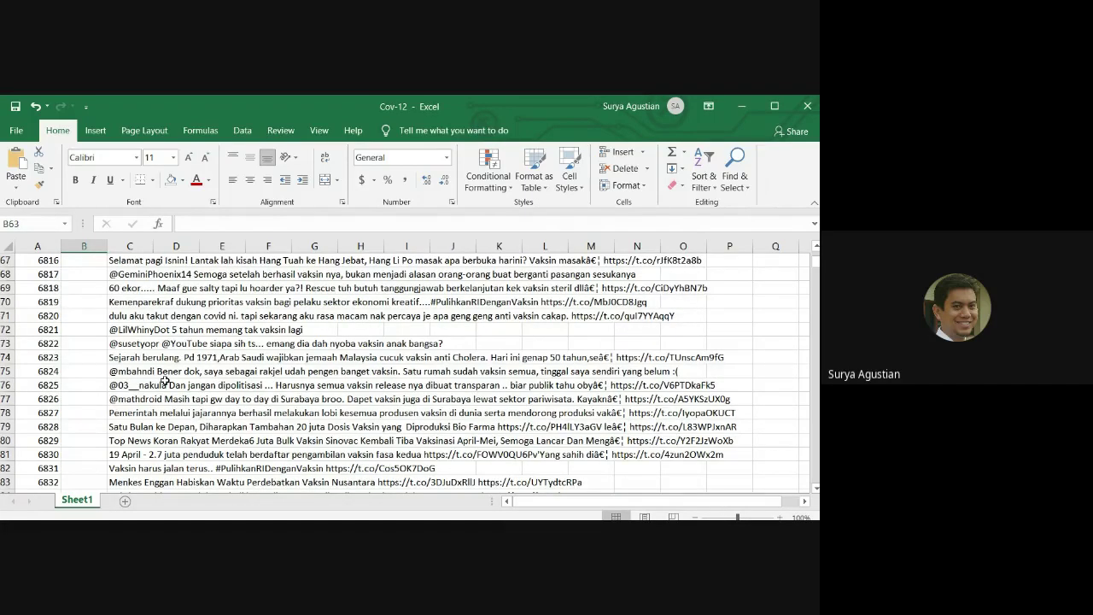
{"action": "scroll", "coordinate": [164, 381], "scroll_direction": "down", "scroll_amount": 20}
{"action": "scroll", "coordinate": [164, 358], "scroll_direction": "down", "scroll_amount": 20}
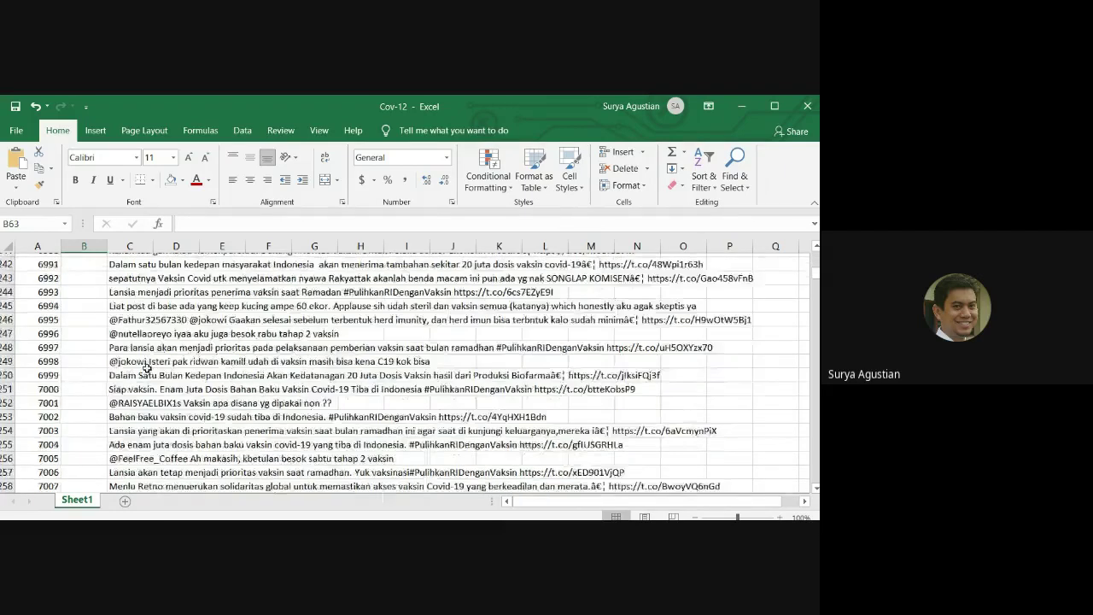
{"action": "left_click_drag", "start_coordinate": [813, 280], "coordinate": [817, 451]}
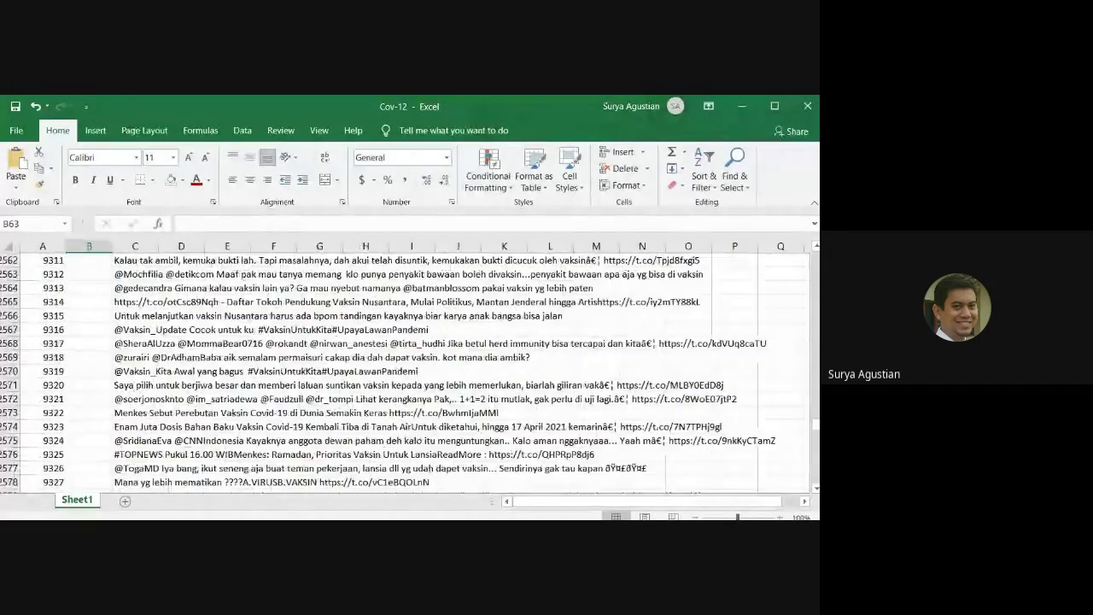
- Add a new worksheet and enter "Crowdsourcing" in its cell B5
{"action": "left_click", "coordinate": [125, 501]}
{"action": "left_click", "coordinate": [70, 313]}
{"action": "type", "text": "C"}
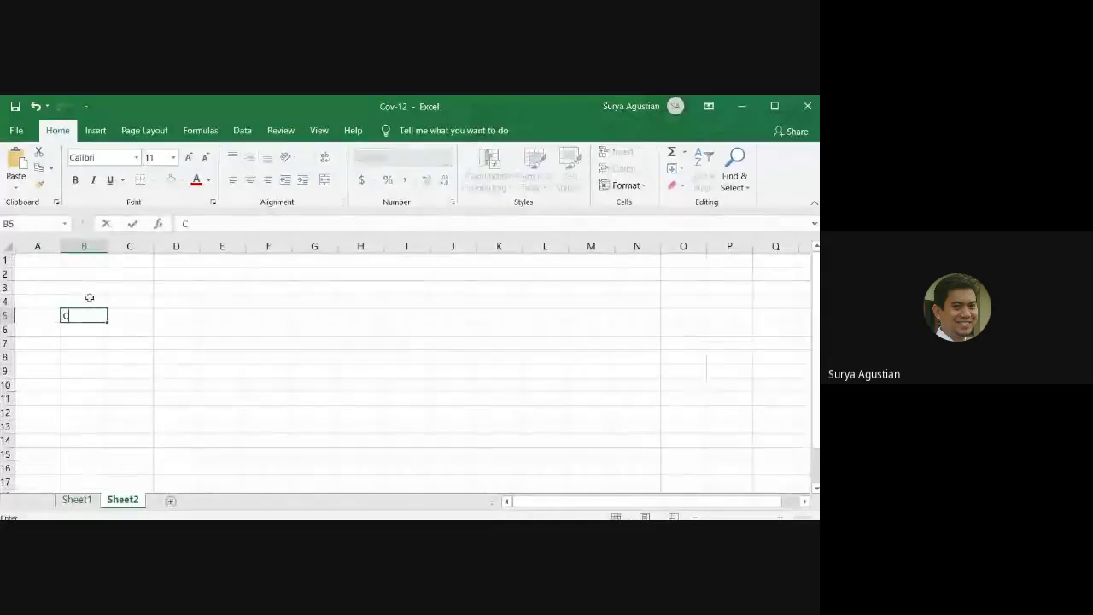
{"action": "type", "text": "rowdsou"}
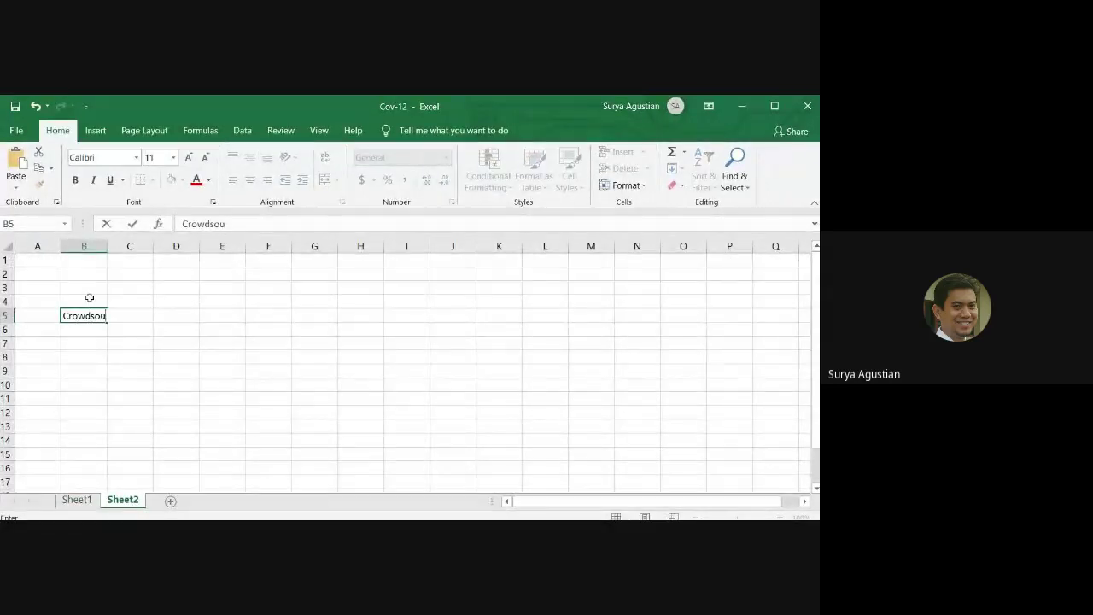
{"action": "type", "text": "rcing"}
{"action": "key", "text": "Return"}
- Enter "crowd" in cell B6 and "sourcing" in cell B7 of Sheet2
{"action": "type", "text": "r"}
{"action": "key", "text": "BackSpace"}
{"action": "type", "text": "crow"}
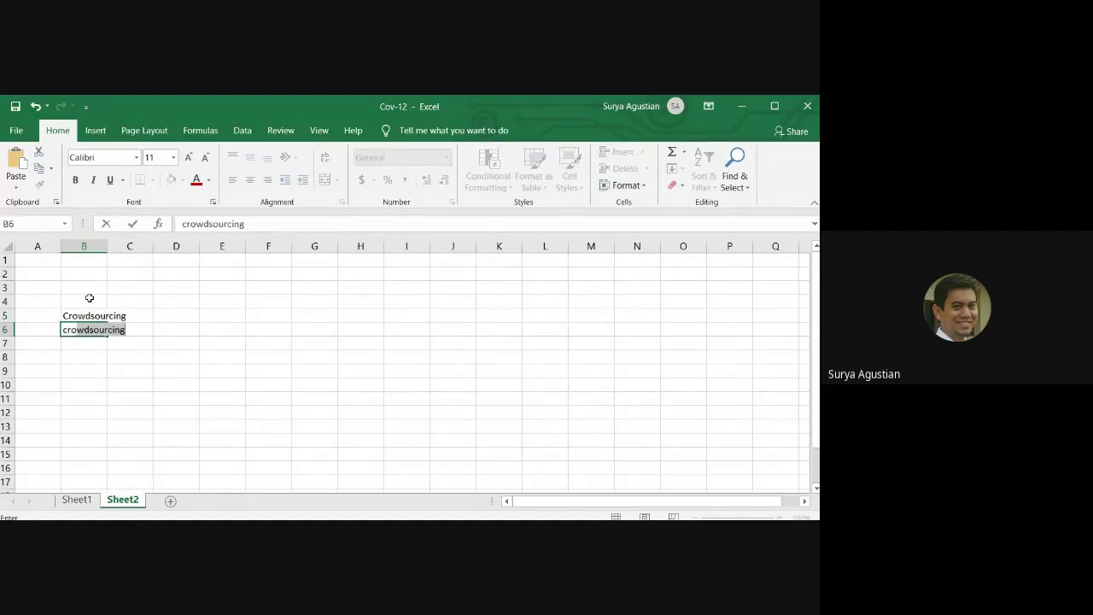
{"action": "type", "text": "d"}
{"action": "key", "text": "Delete"}
{"action": "key", "text": "Return"}
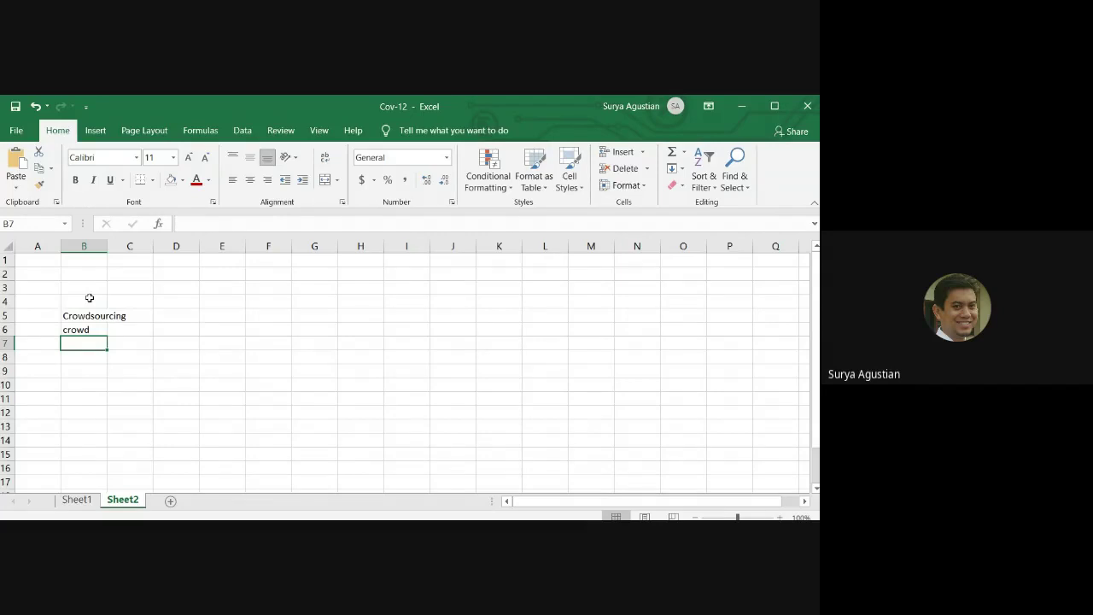
{"action": "type", "text": "sourr"}
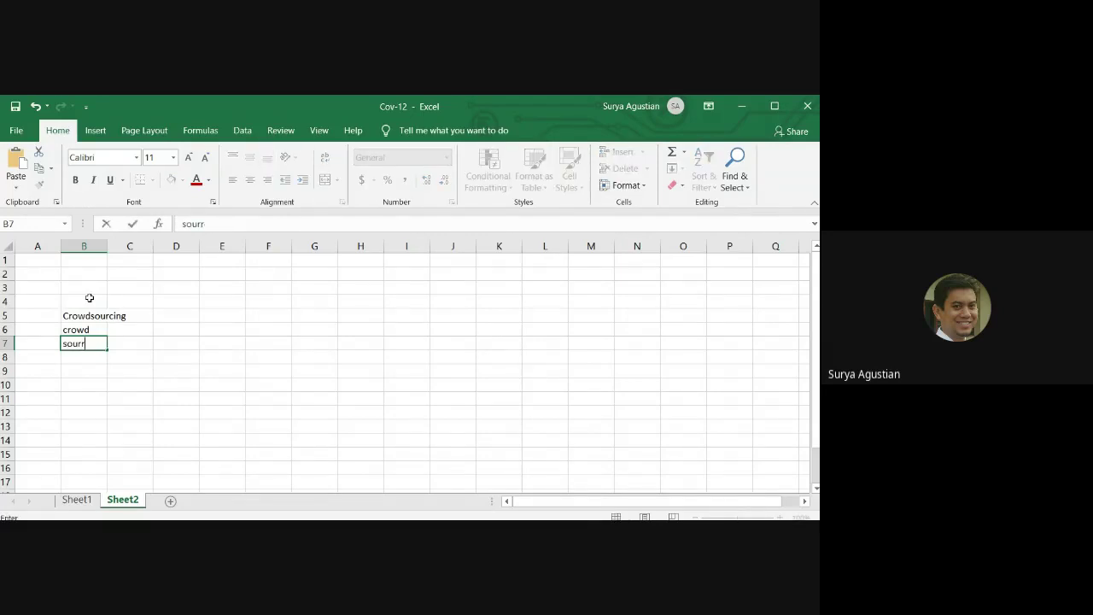
{"action": "key", "text": "BackSpace"}
{"action": "type", "text": "cing"}
{"action": "key", "text": "Return"}
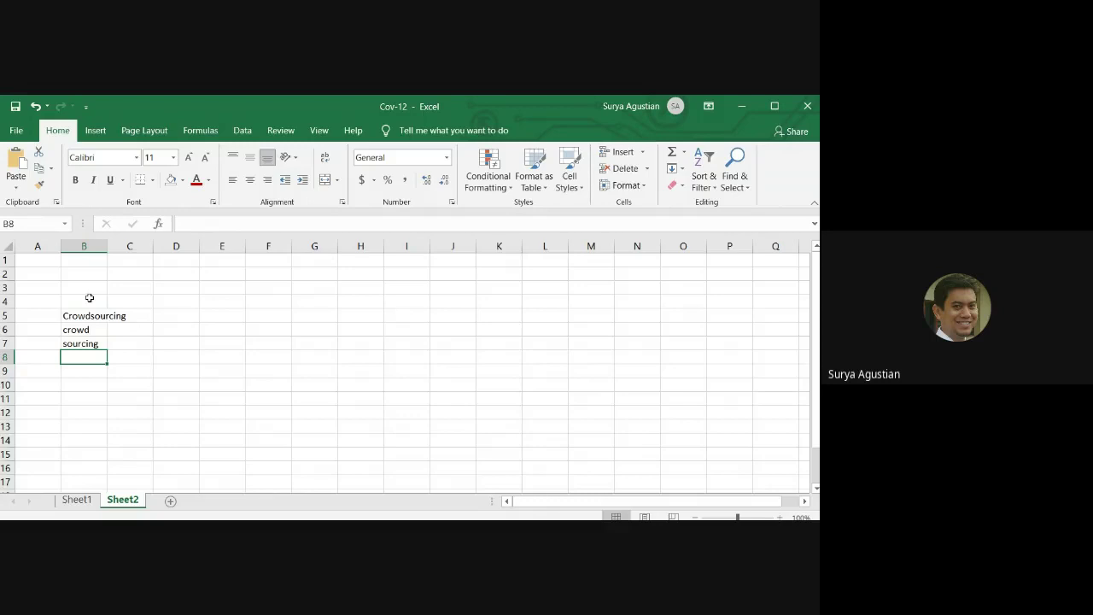
{"action": "key", "text": "Up"}
{"action": "key", "text": "Up"}
{"action": "key", "text": "Down"}
{"action": "key", "text": "Down"}
{"action": "key", "text": "Up"}
{"action": "key", "text": "Right"}
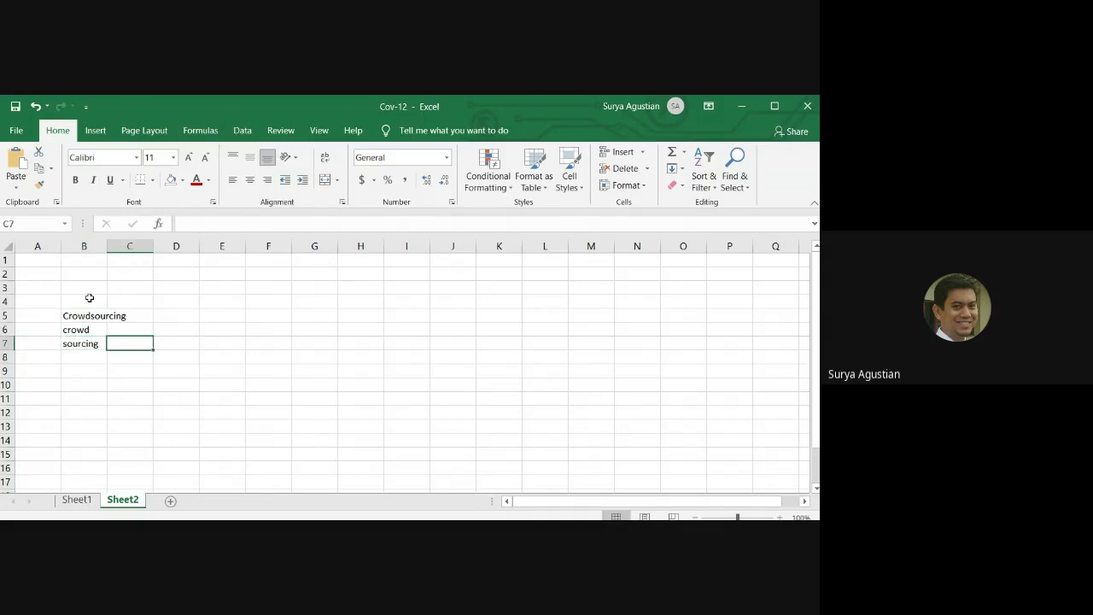
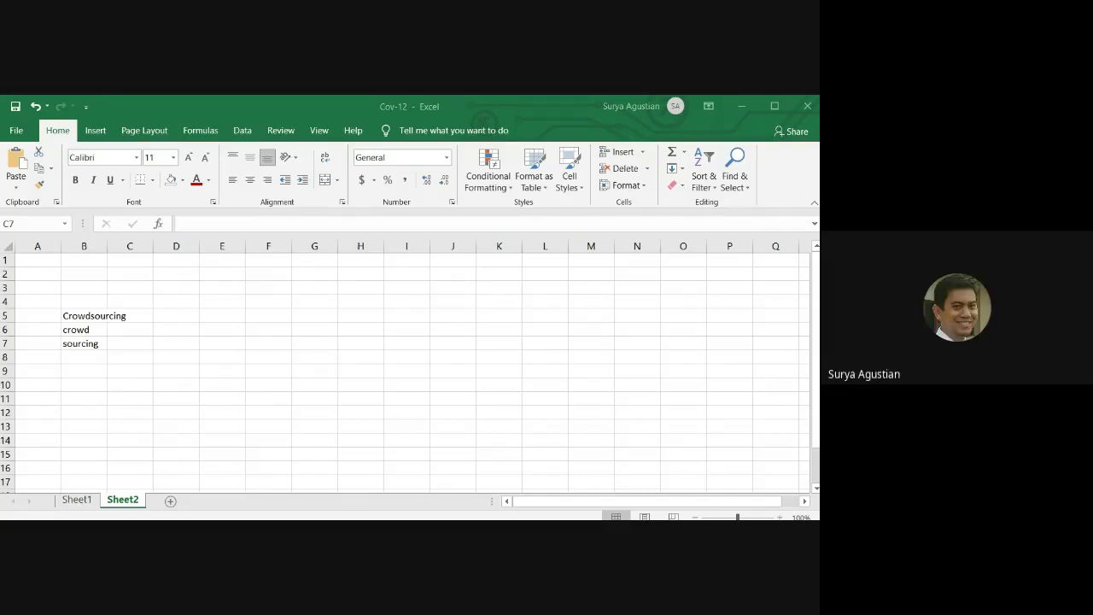
{"action": "left_click", "coordinate": [374, 187]}
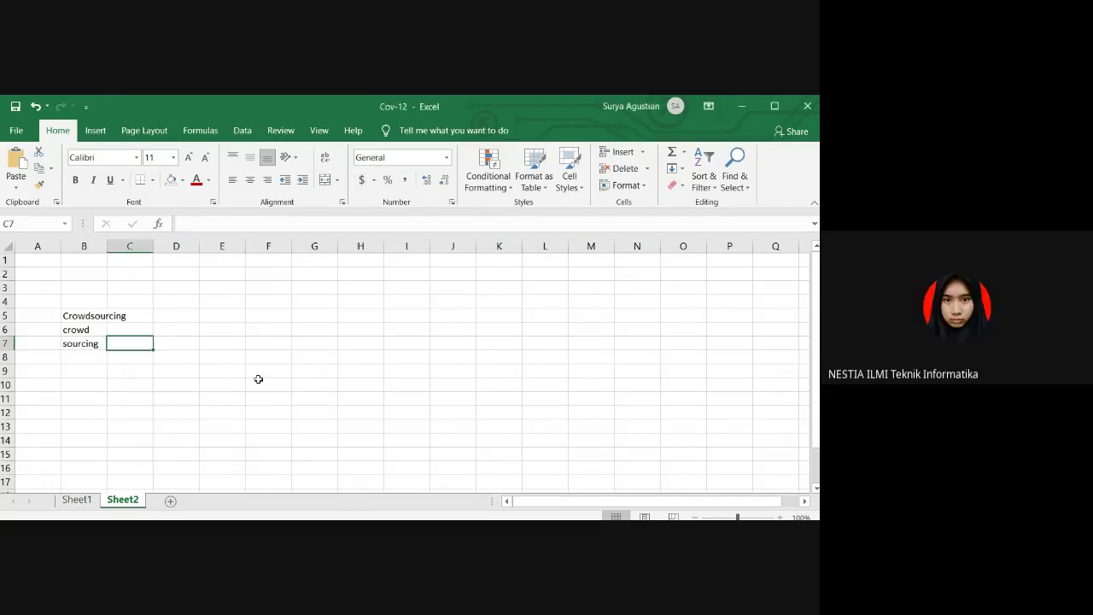
- Return to the tweet list on Sheet1 and re-examine the text and sentiment codes of tweets 6772 and 6774
{"action": "left_click", "coordinate": [77, 500]}
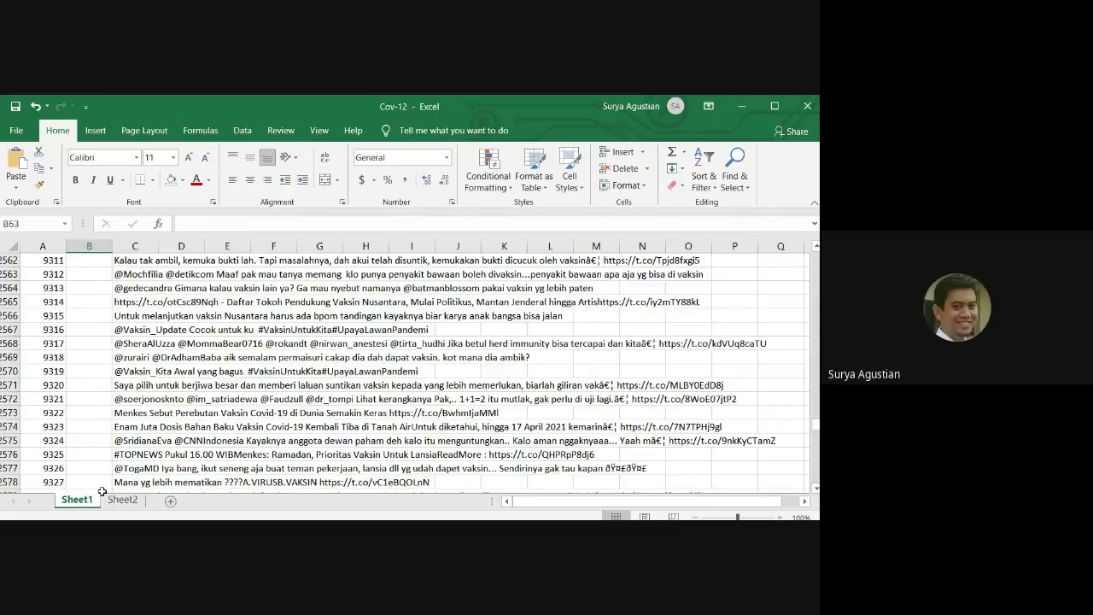
{"action": "scroll", "coordinate": [252, 379], "scroll_direction": "up", "scroll_amount": 3}
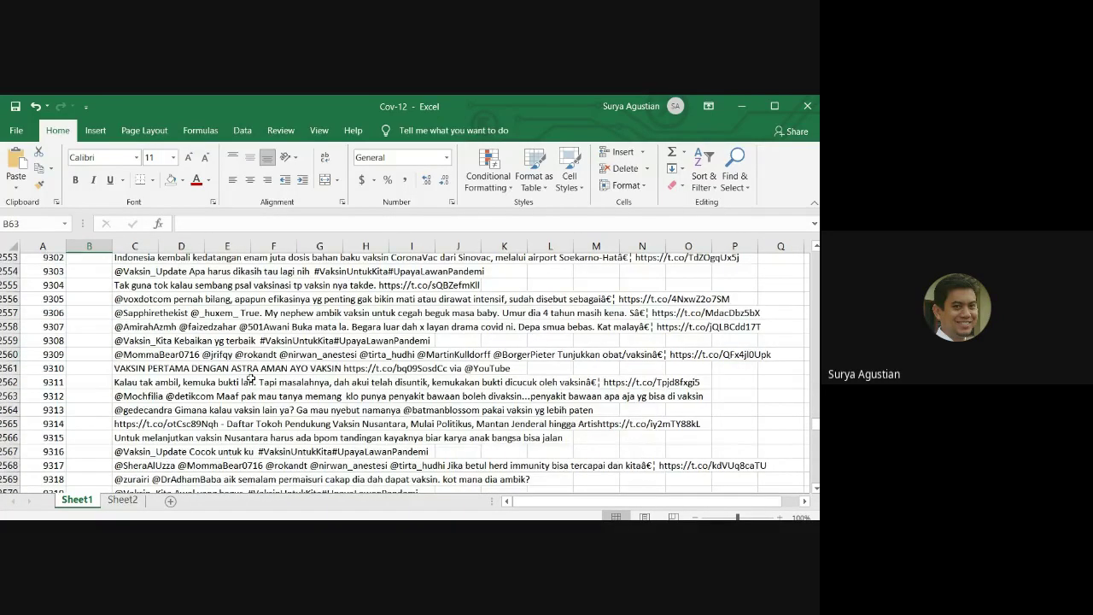
{"action": "scroll", "coordinate": [252, 379], "scroll_direction": "up", "scroll_amount": 20}
{"action": "left_click_drag", "start_coordinate": [815, 424], "coordinate": [815, 255]}
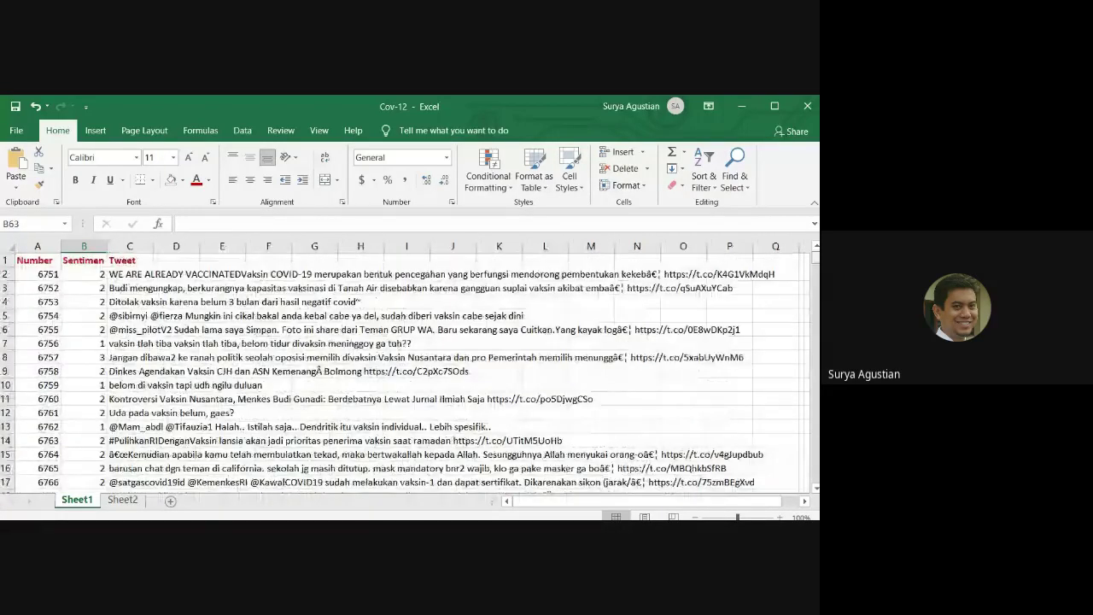
{"action": "scroll", "coordinate": [394, 389], "scroll_direction": "down", "scroll_amount": 4}
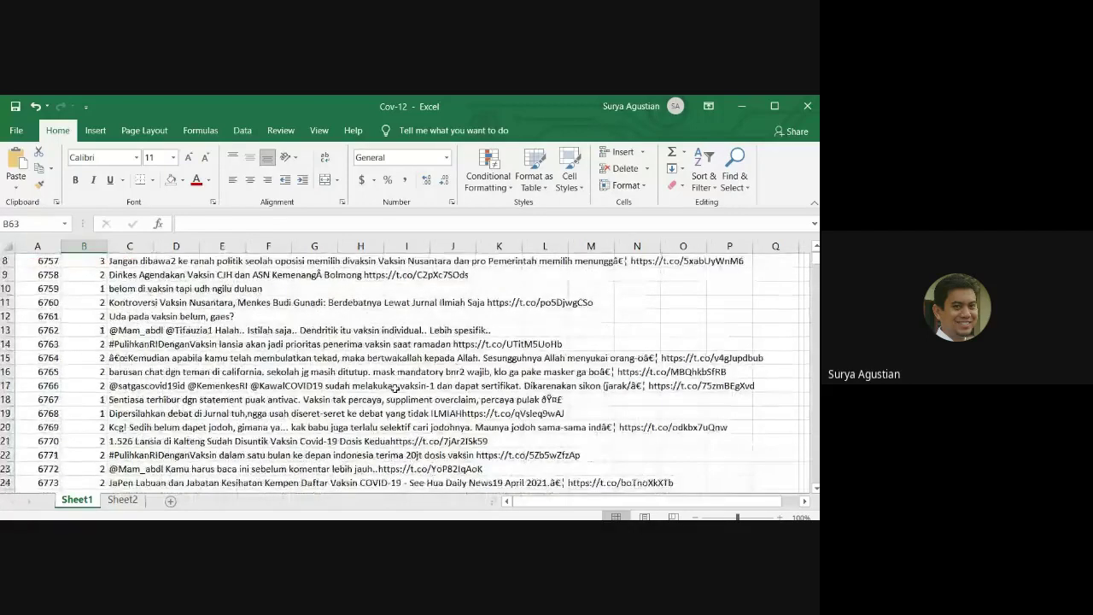
{"action": "scroll", "coordinate": [395, 389], "scroll_direction": "down", "scroll_amount": 1}
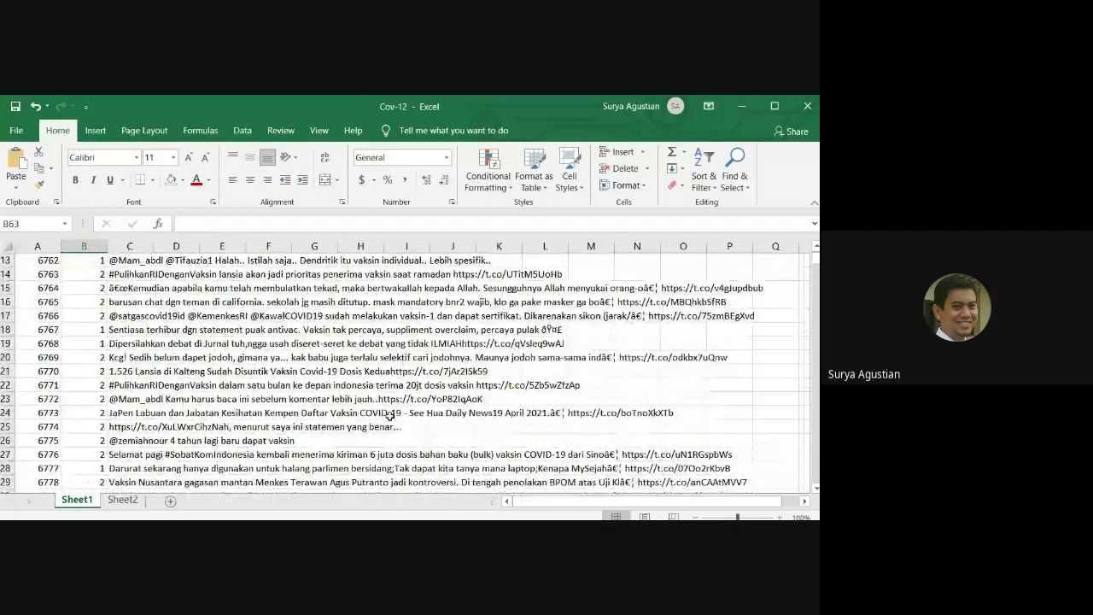
{"action": "left_click", "coordinate": [148, 400]}
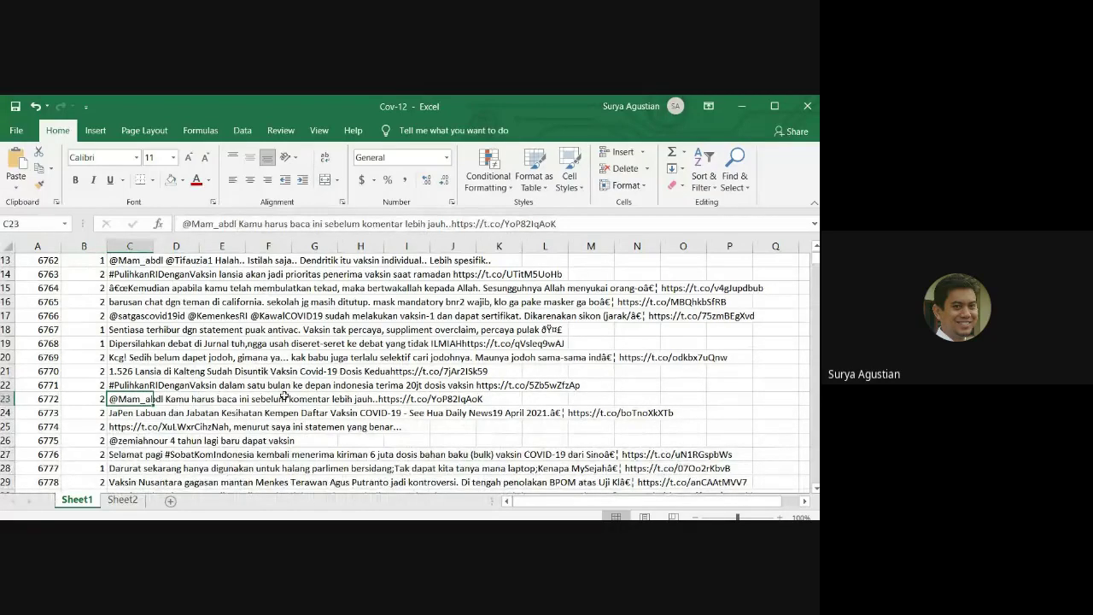
{"action": "left_click", "coordinate": [375, 401]}
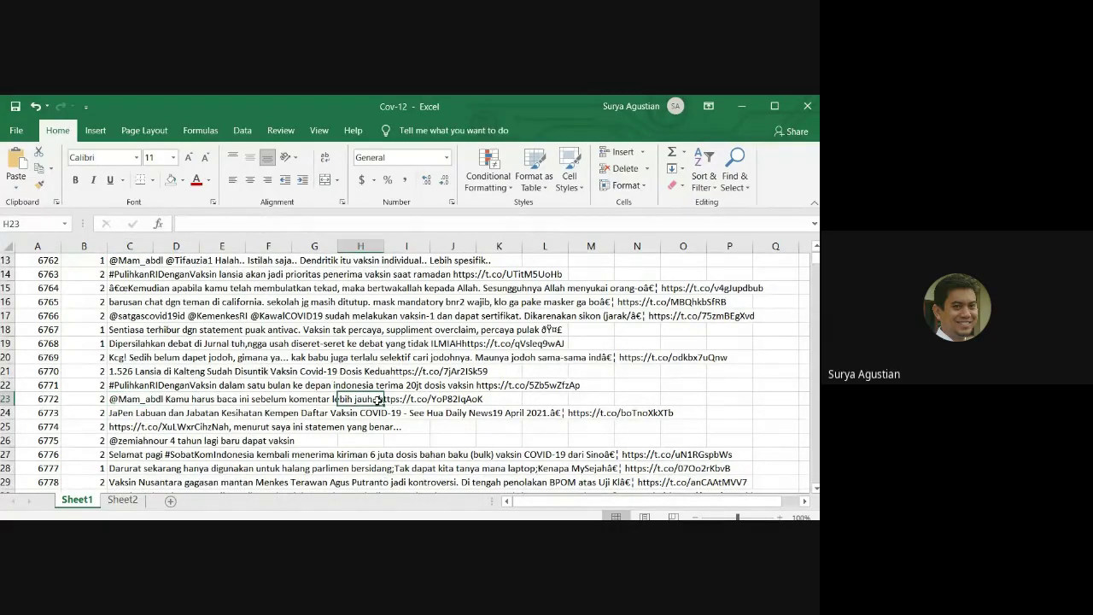
{"action": "left_click_drag", "start_coordinate": [162, 401], "coordinate": [483, 401]}
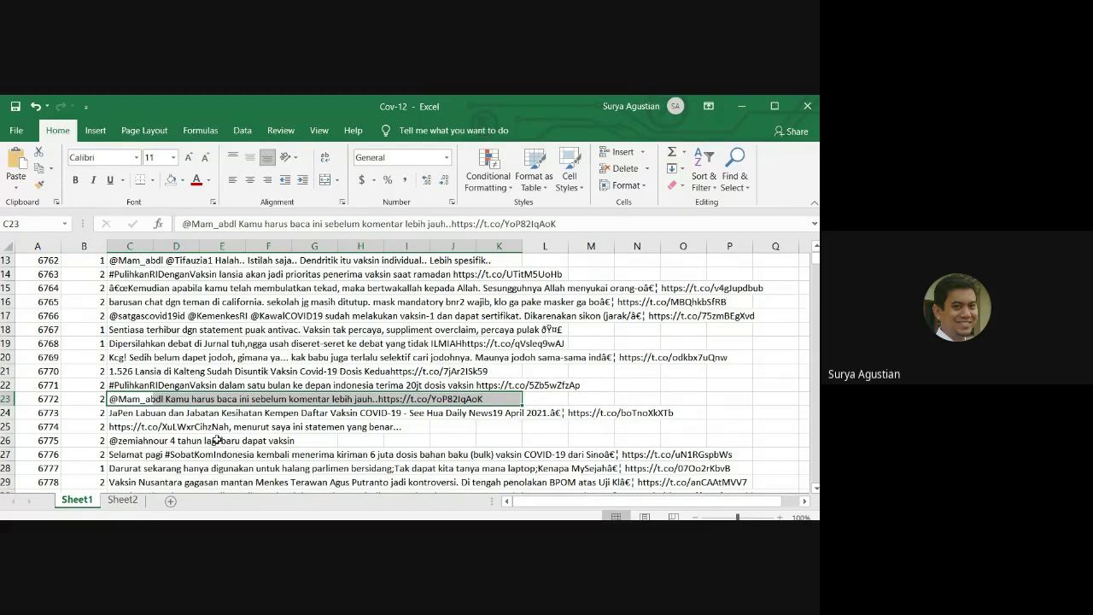
{"action": "left_click", "coordinate": [190, 427]}
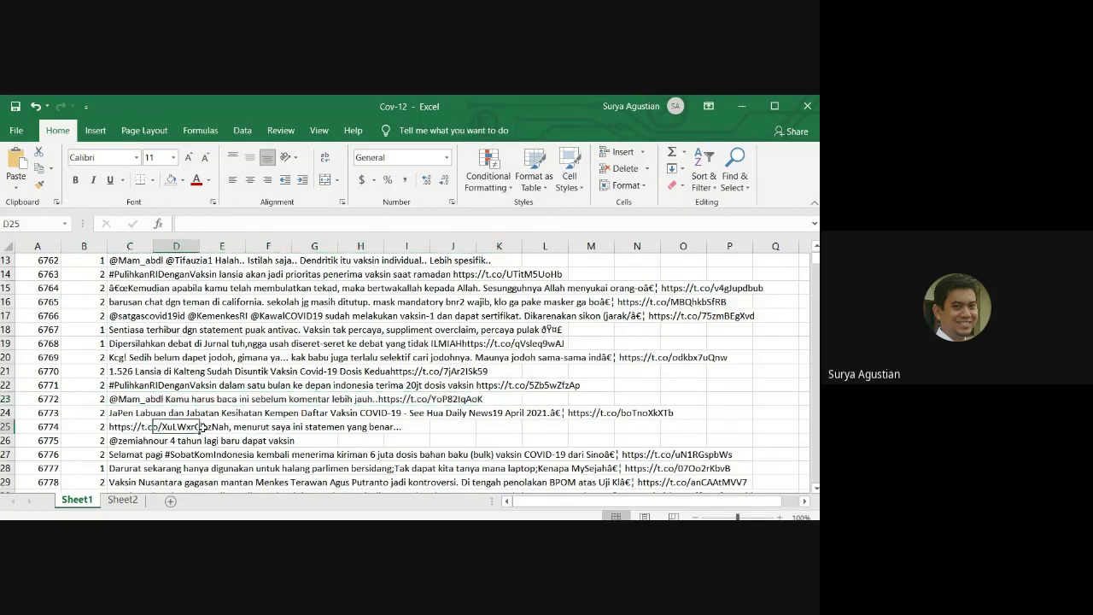
{"action": "left_click", "coordinate": [405, 427]}
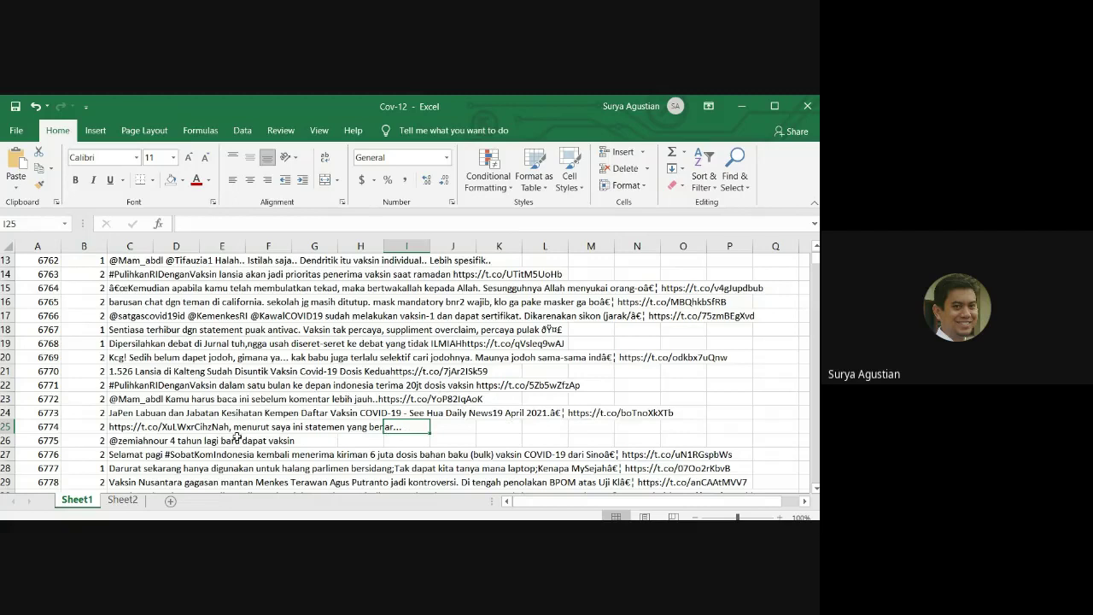
- Check the text of tweet 6774 and read through the full text of tweet 6769 in the labelled list
{"action": "left_click", "coordinate": [113, 424]}
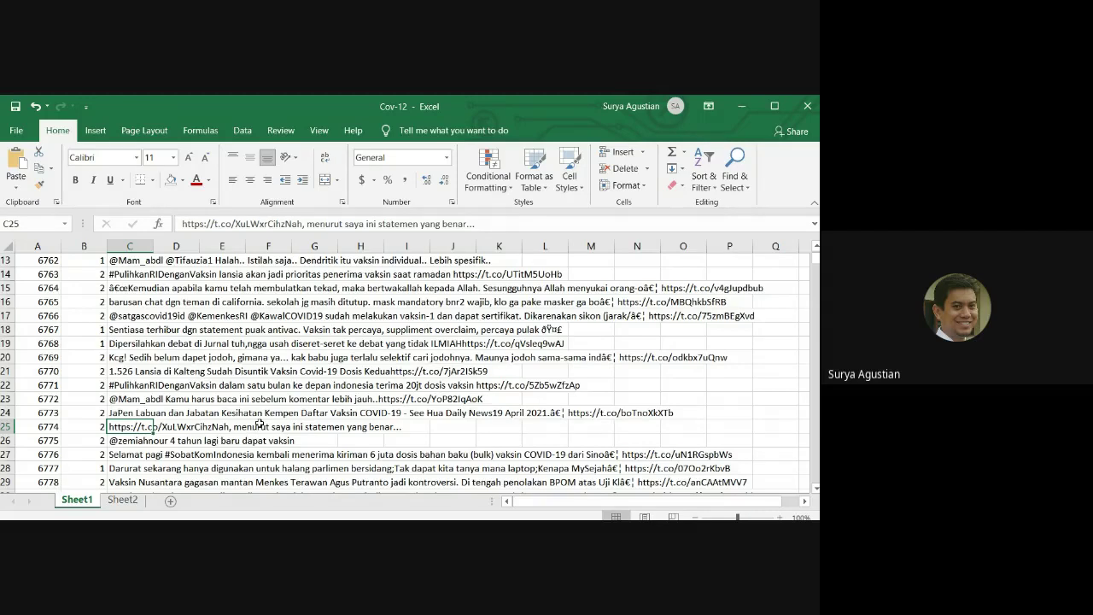
{"action": "left_click", "coordinate": [322, 355]}
{"action": "left_click", "coordinate": [189, 360]}
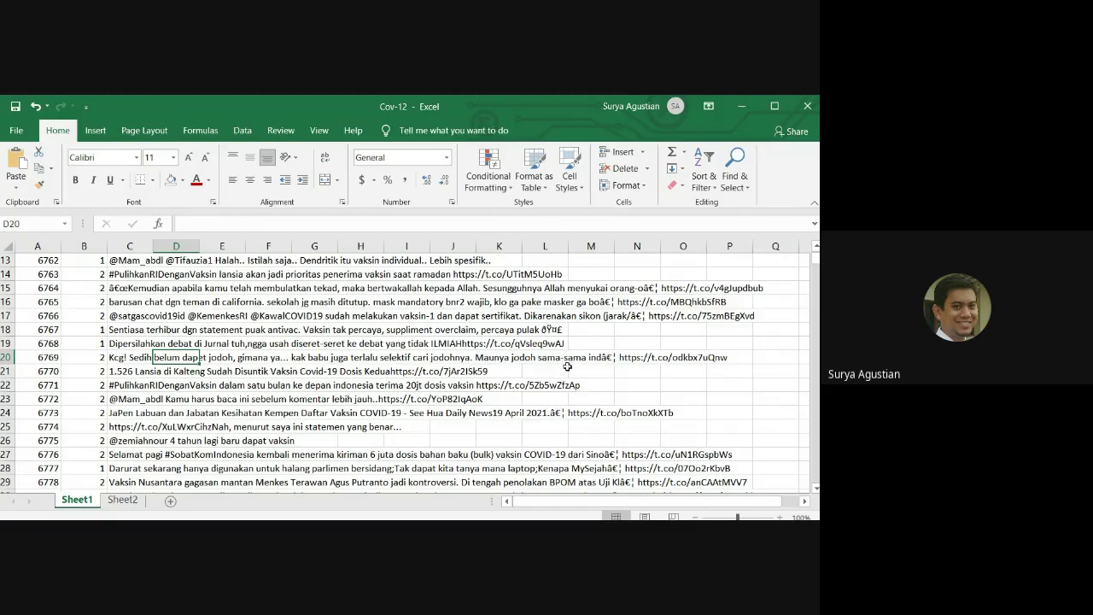
{"action": "left_click", "coordinate": [367, 359]}
{"action": "left_click", "coordinate": [492, 357]}
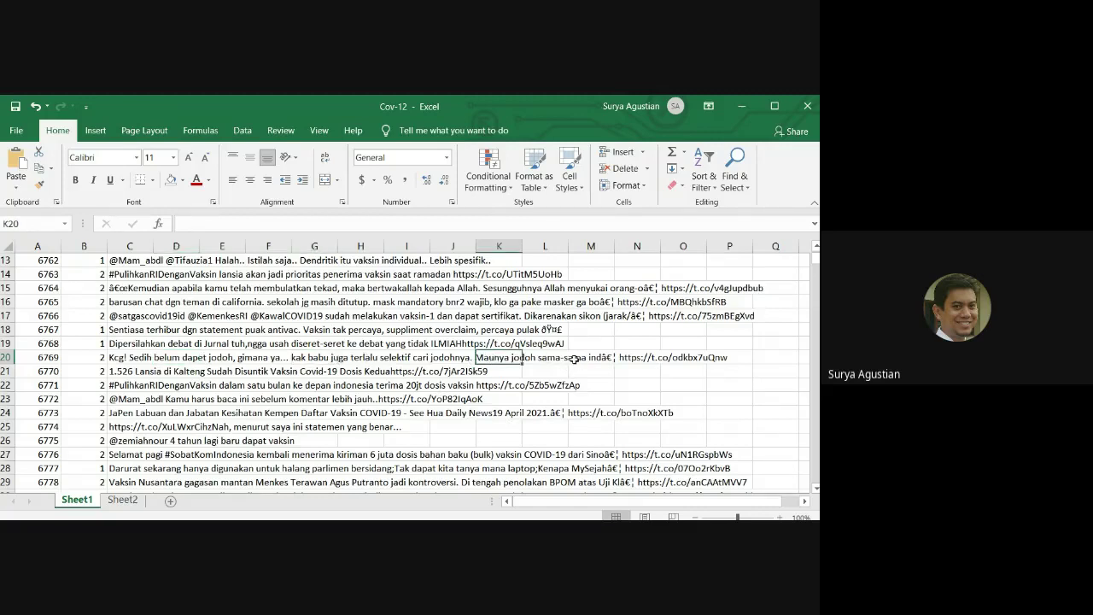
{"action": "left_click", "coordinate": [575, 359]}
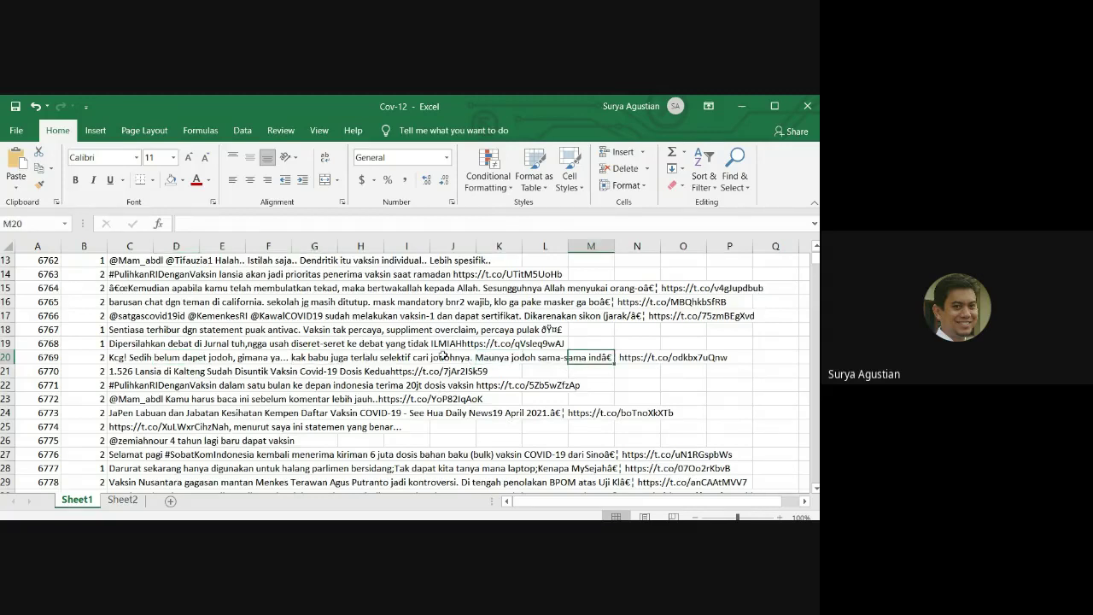
{"action": "left_click", "coordinate": [124, 361]}
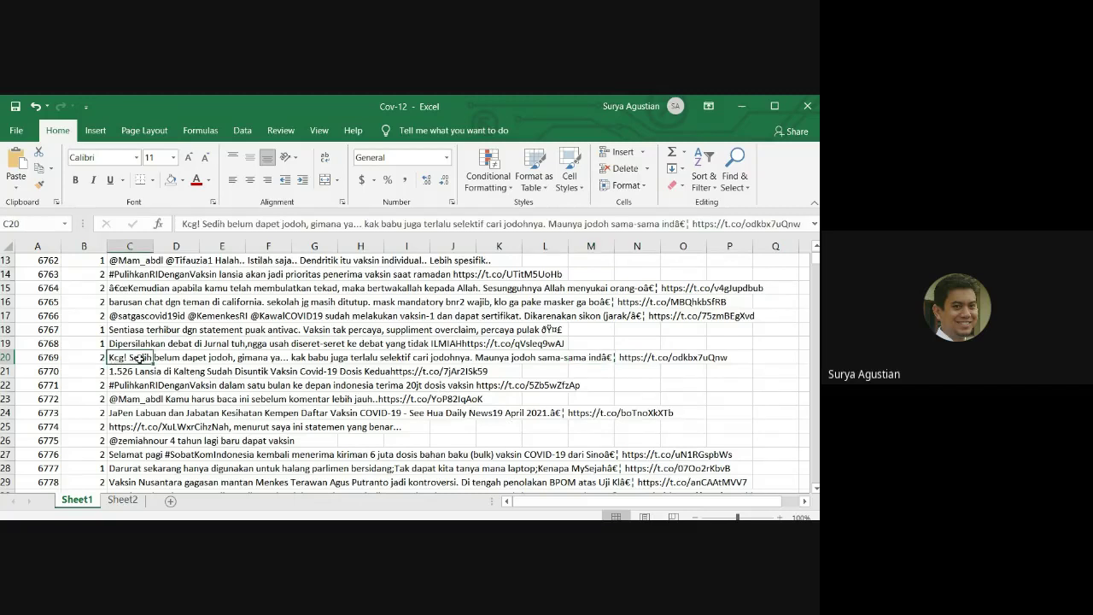
{"action": "left_click", "coordinate": [217, 357]}
{"action": "left_click", "coordinate": [115, 357]}
{"action": "key", "text": "alt+Tab"}
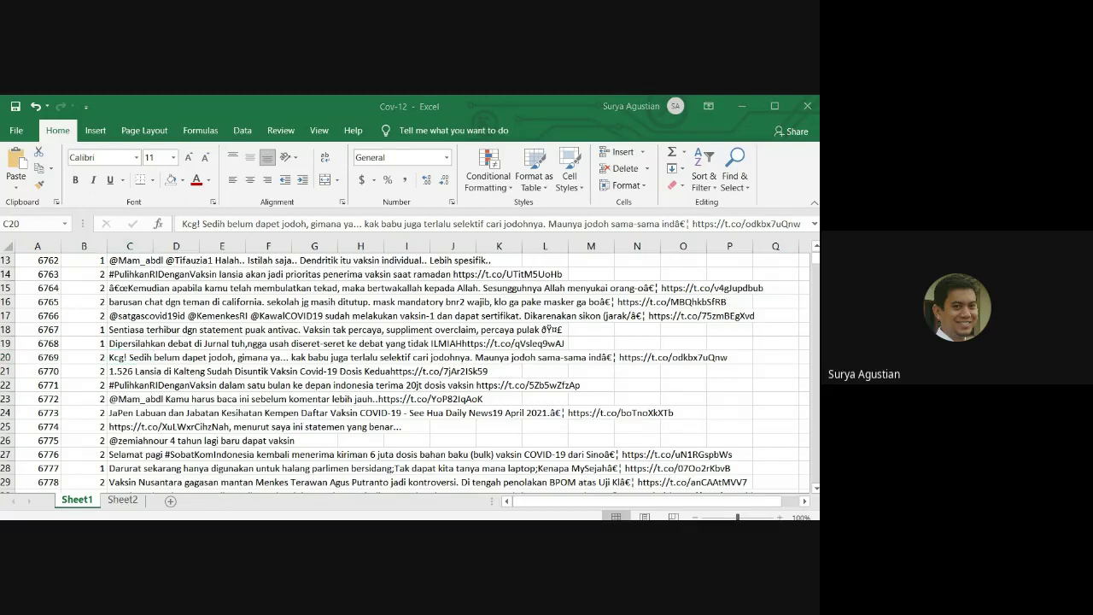